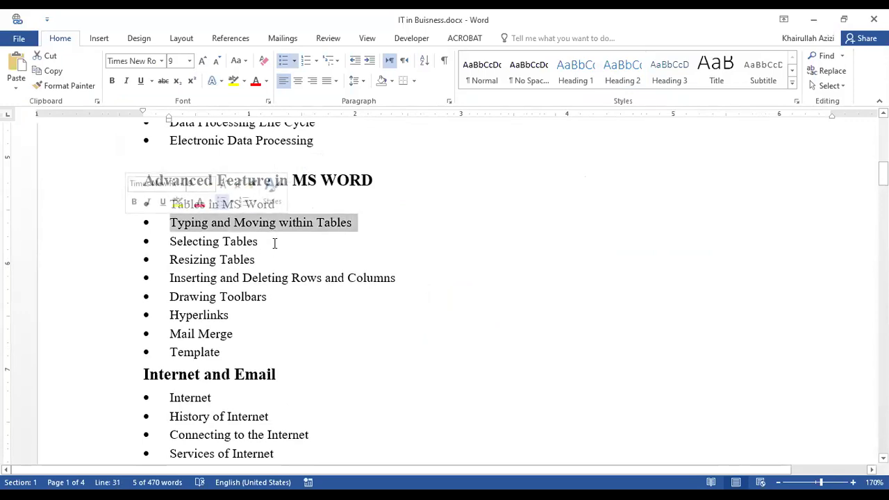
# Go through the topics under "Advanced Feature in MS WORD" one by one, from "Selecting Tables" to "Template".
pyautogui.moveTo(273, 241); pyautogui.dragTo(137, 243)
pyautogui.moveTo(263, 259); pyautogui.dragTo(173, 261)
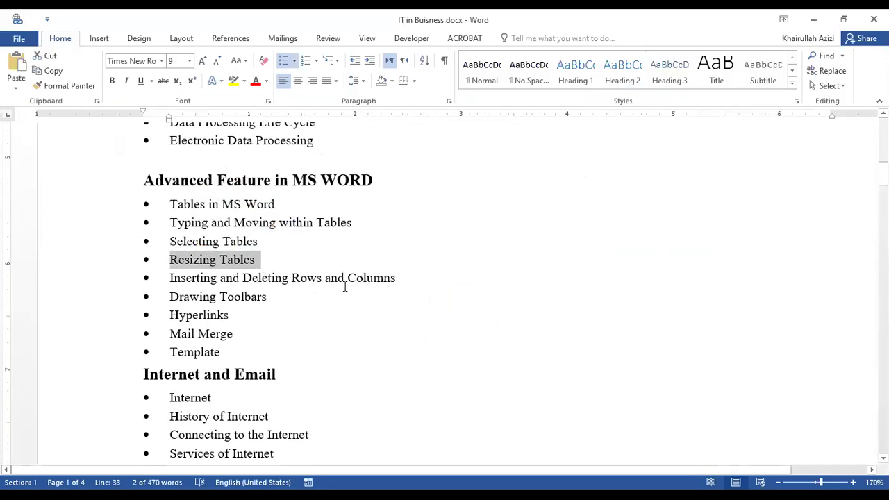
pyautogui.moveTo(409, 279); pyautogui.dragTo(100, 279)
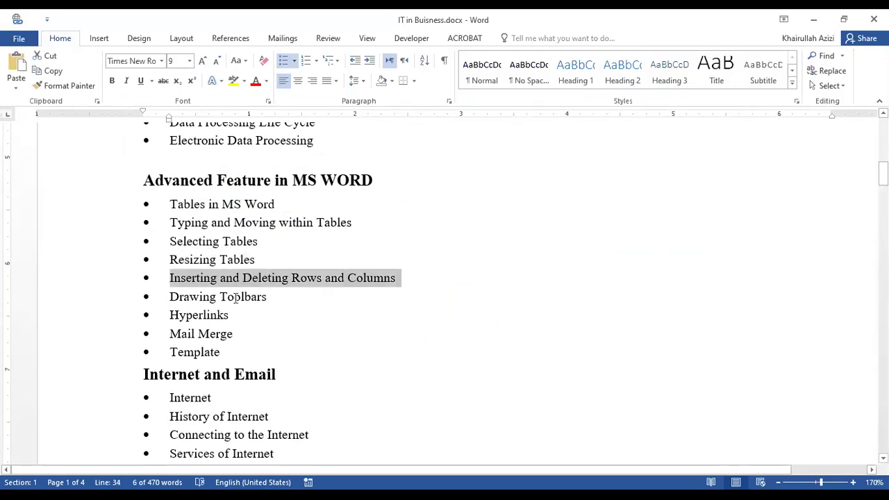
pyautogui.click(89, 297)
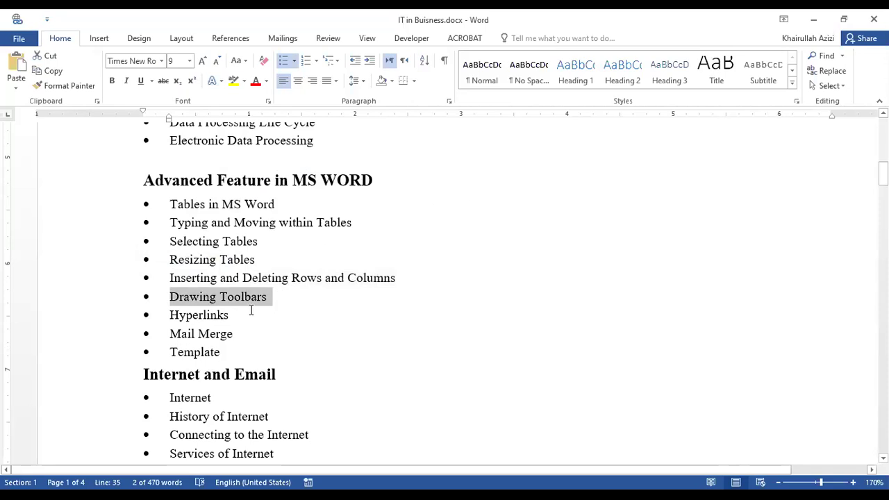
pyautogui.click(159, 314)
pyautogui.click(95, 314)
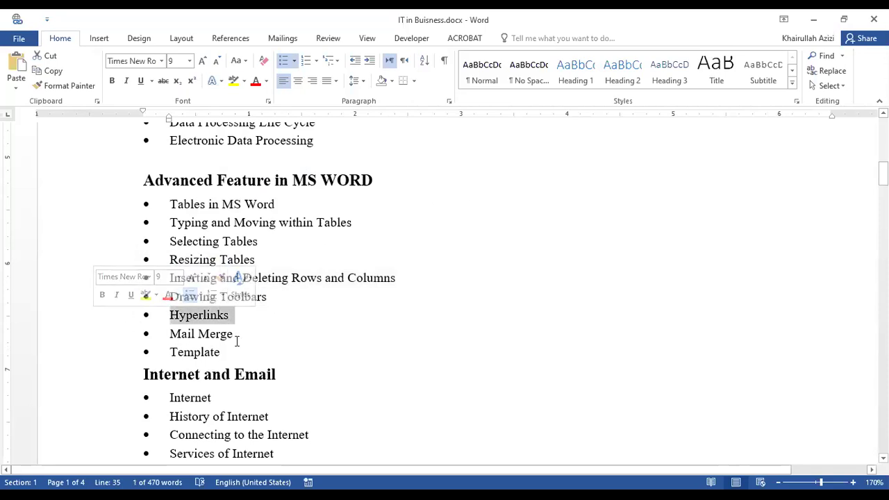
pyautogui.click(118, 334)
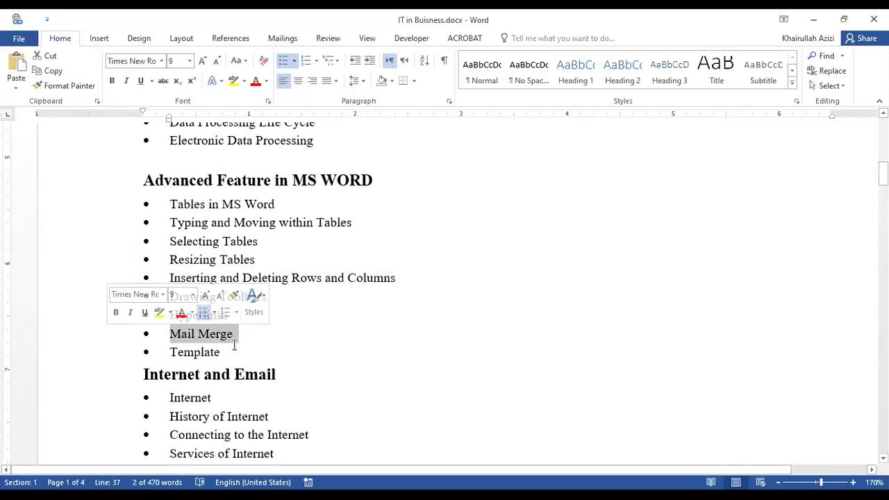
pyautogui.click(142, 353)
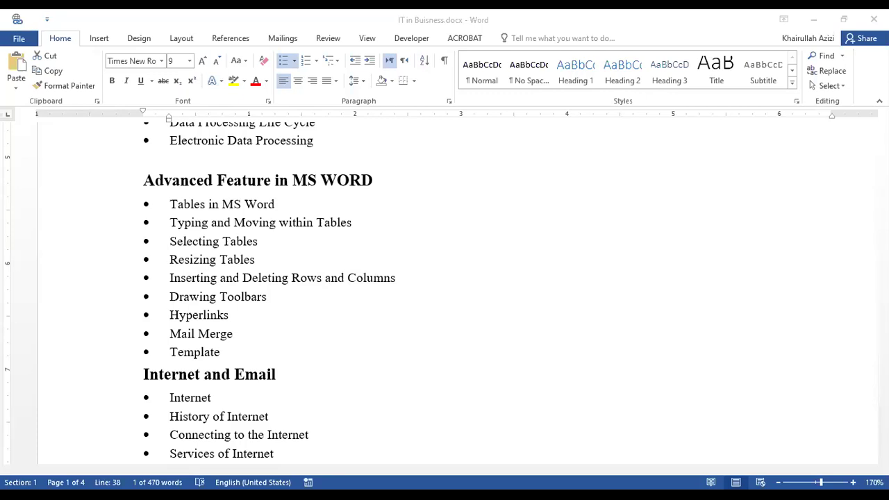
# Save the new document to the Desktop as a Word Document named "MS Word".
pyautogui.moveTo(460, 22)
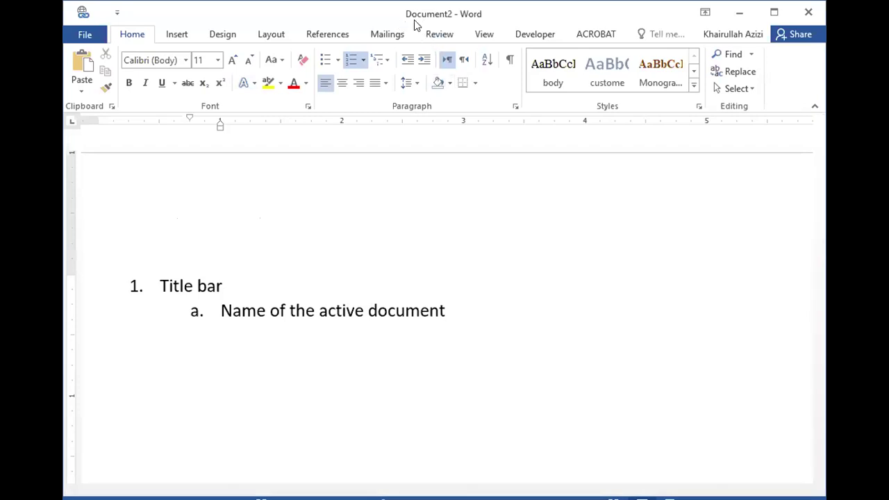
pyautogui.hotkey('ctrl', 's')
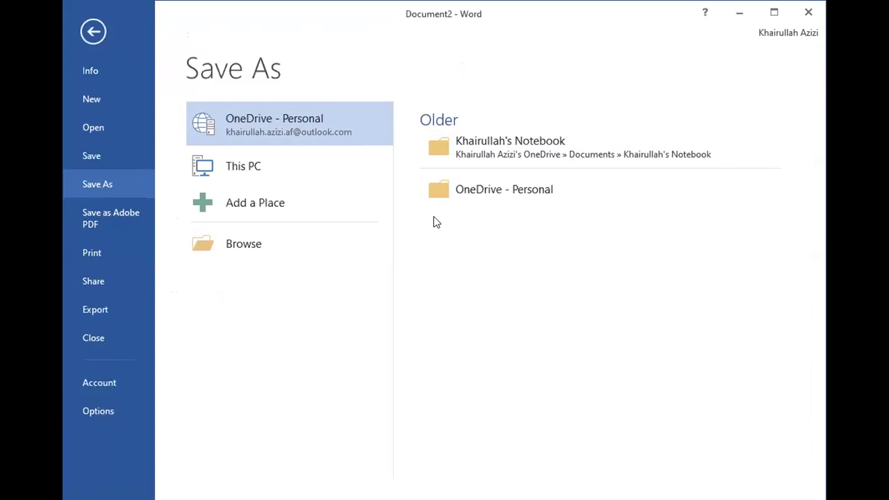
pyautogui.click(254, 177)
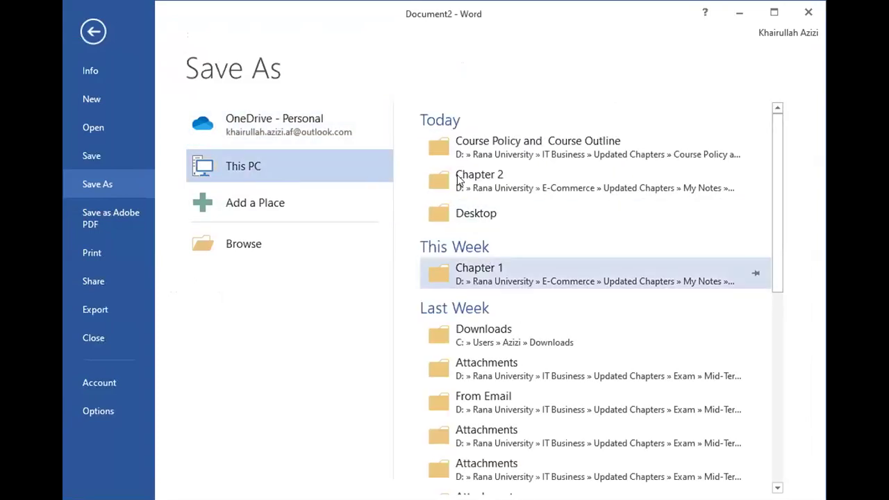
pyautogui.click(509, 218)
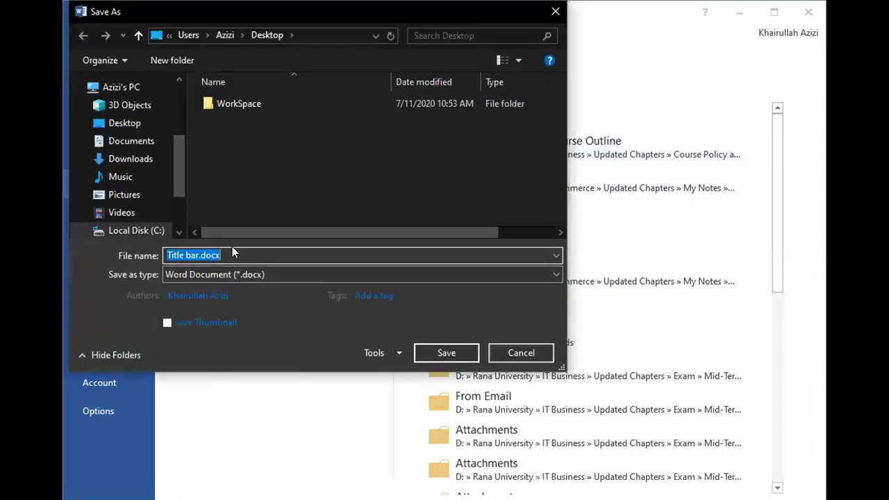
pyautogui.write('MS Word')
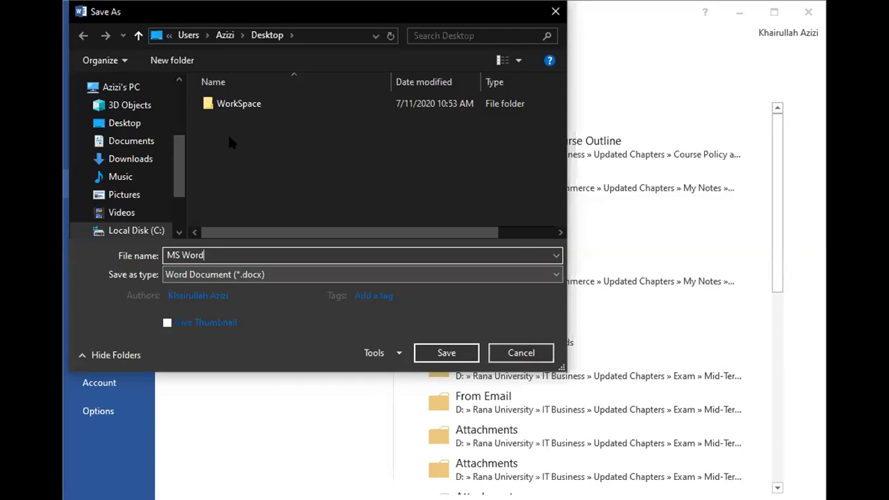
pyautogui.click(114, 122)
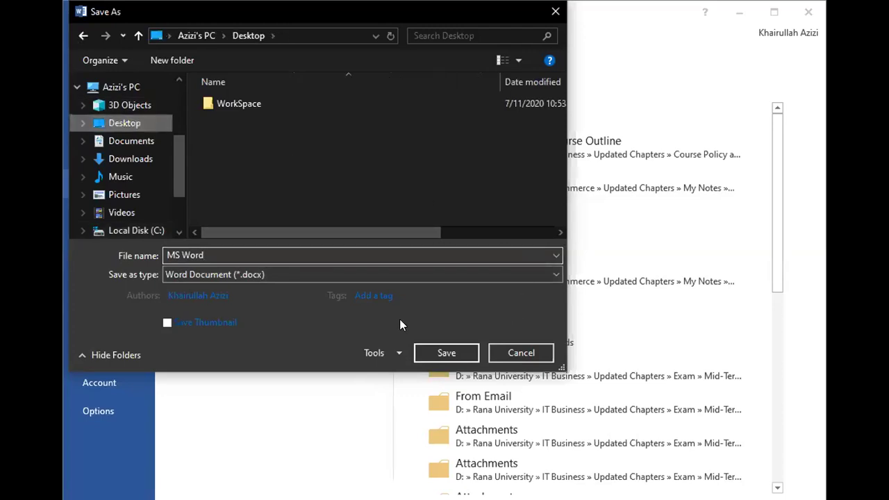
pyautogui.click(446, 353)
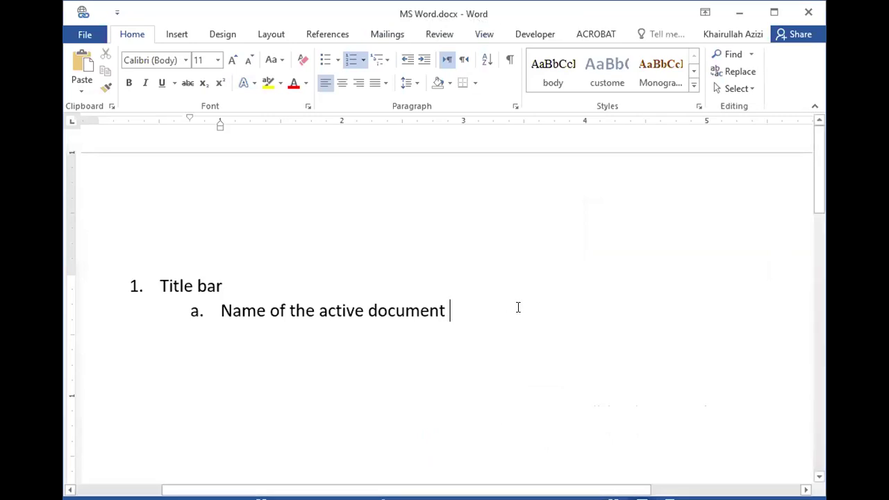
# Add the list sub-item "Name of the program" below "Name of the active document".
pyautogui.press('Return')
pyautogui.write('name of ')
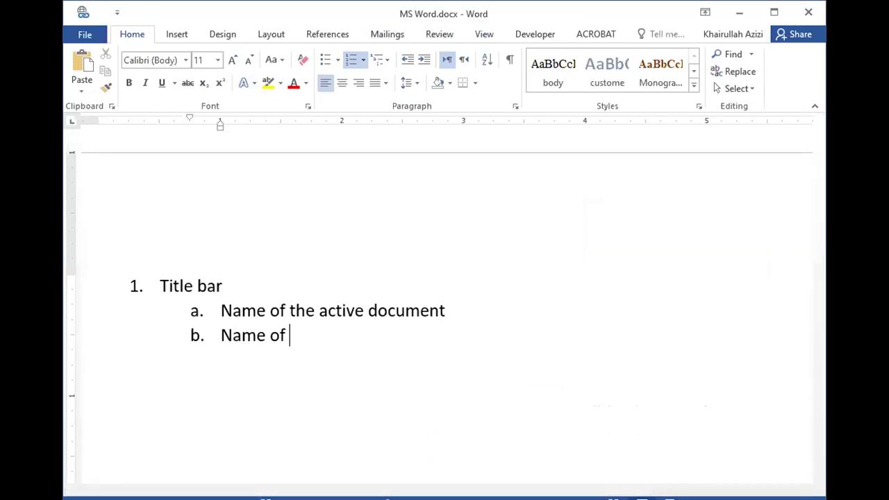
pyautogui.write('the prog')
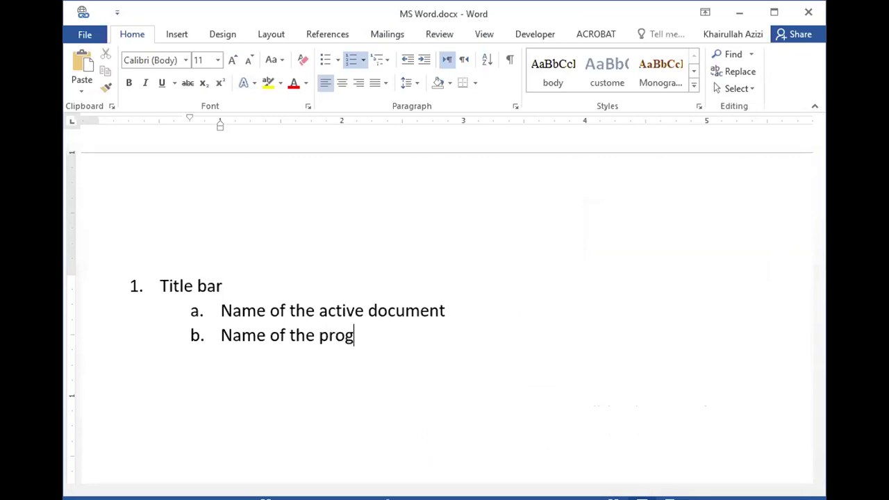
pyautogui.write('ram')
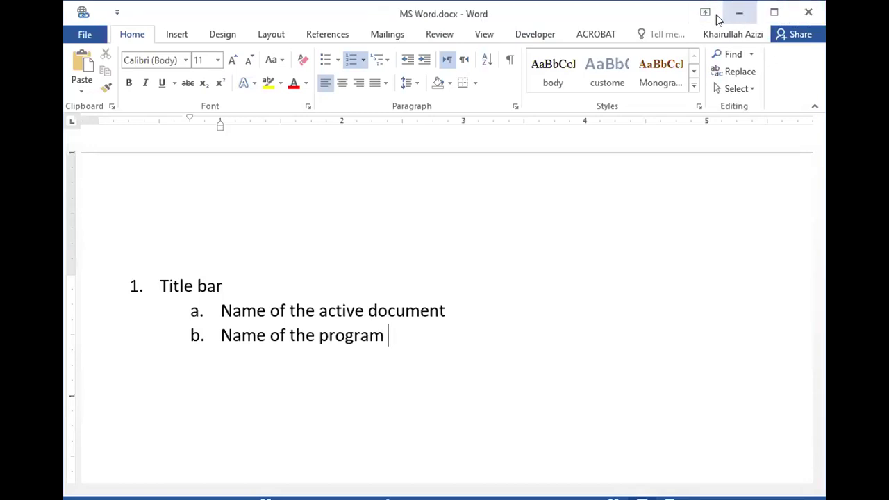
# Add the sub-item "Caption buttons (minimize button, maximize button, cancel button)" below "Name of the program".
pyautogui.press('Return')
pyautogui.write('caption b')
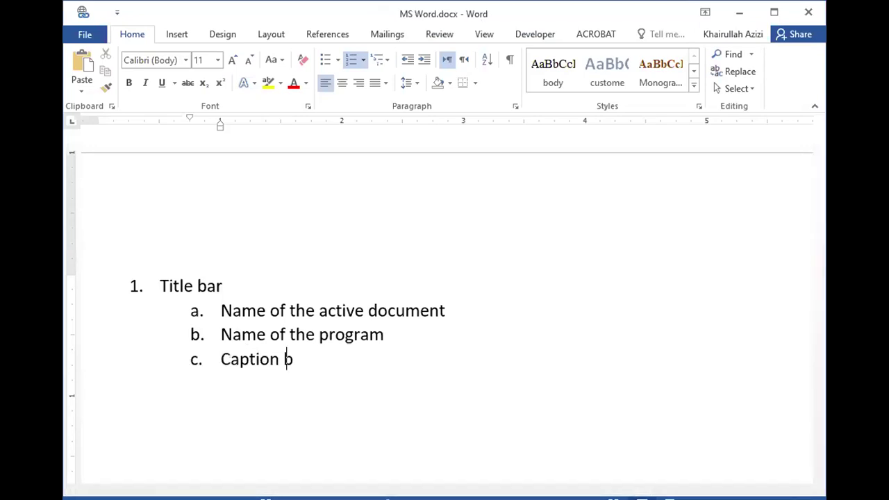
pyautogui.write('uttons (')
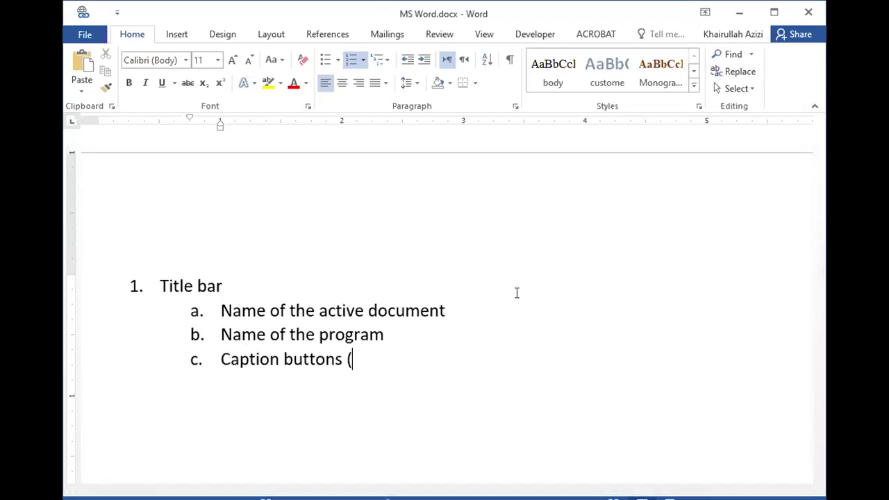
pyautogui.write('minimize')
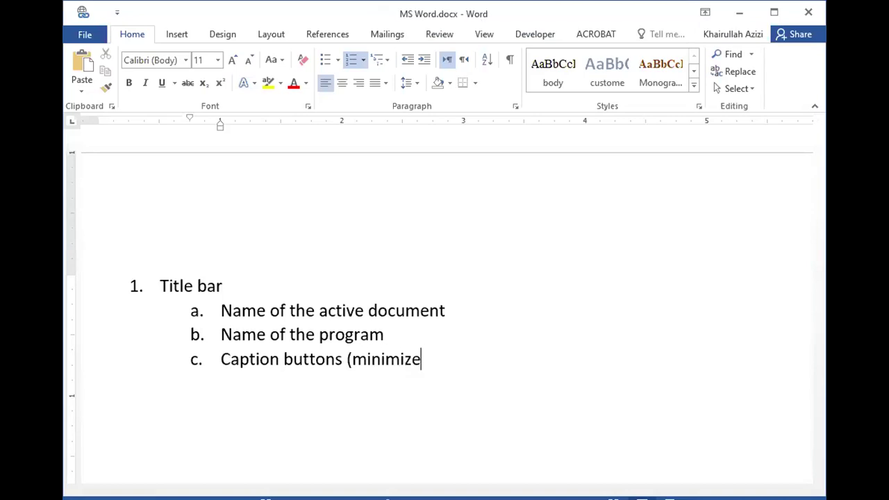
pyautogui.write(' button, ')
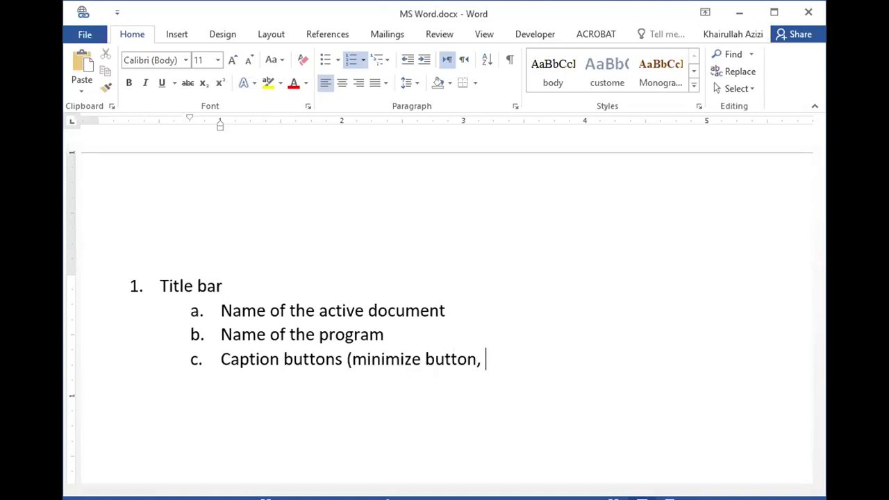
pyautogui.write('maximi')
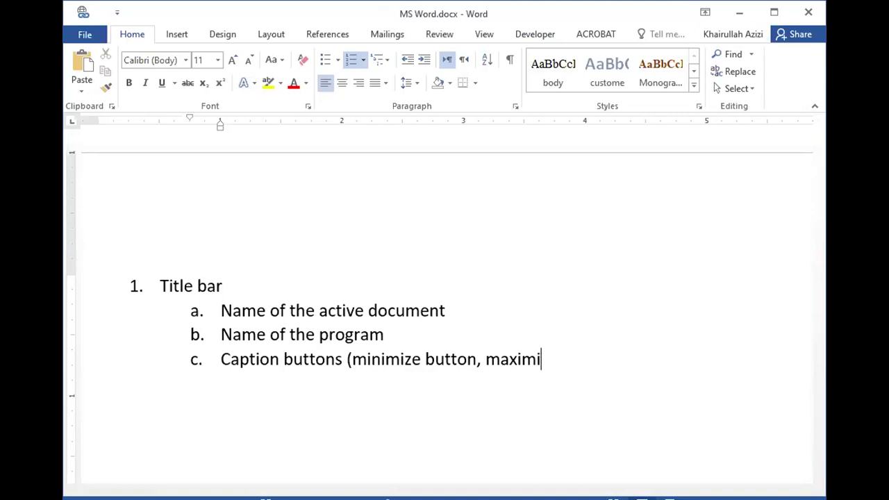
pyautogui.write('ze button, ')
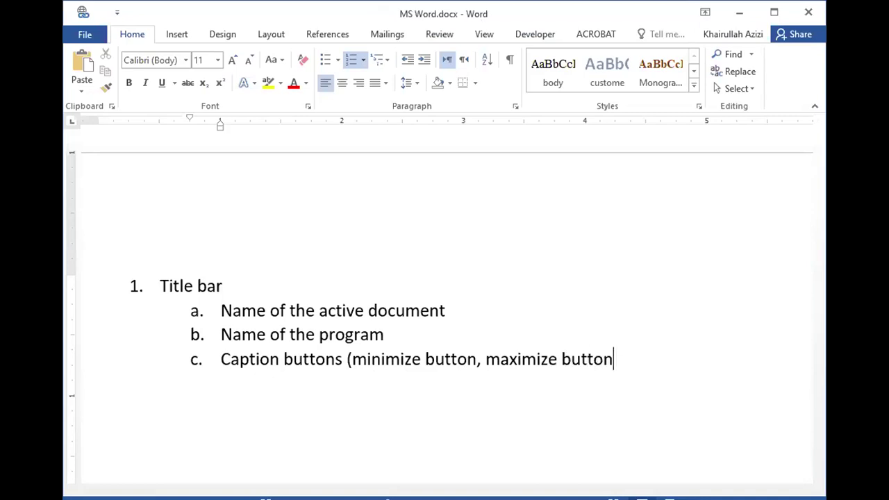
pyautogui.write('C')
pyautogui.press('BackSpace')
pyautogui.write('cancel button)')
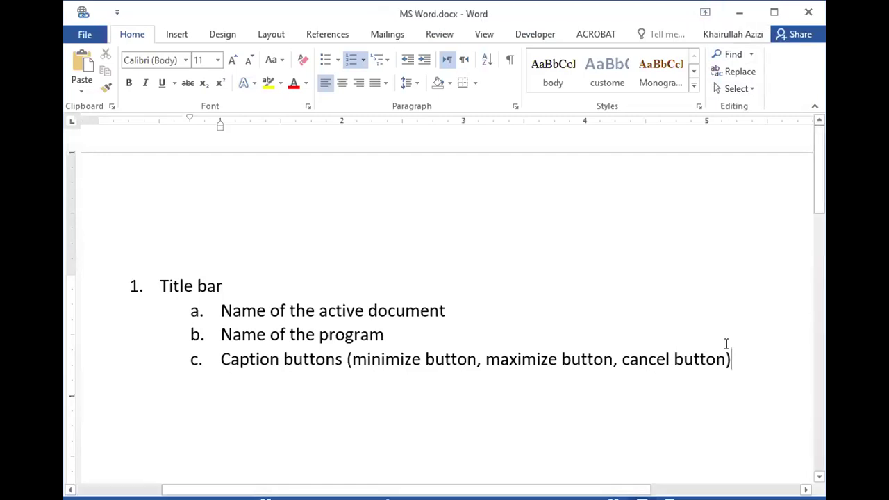
# Add the sub-item "Ribbon Display option" at the end of the Title bar list.
pyautogui.press('Return')
pyautogui.write('Rib')
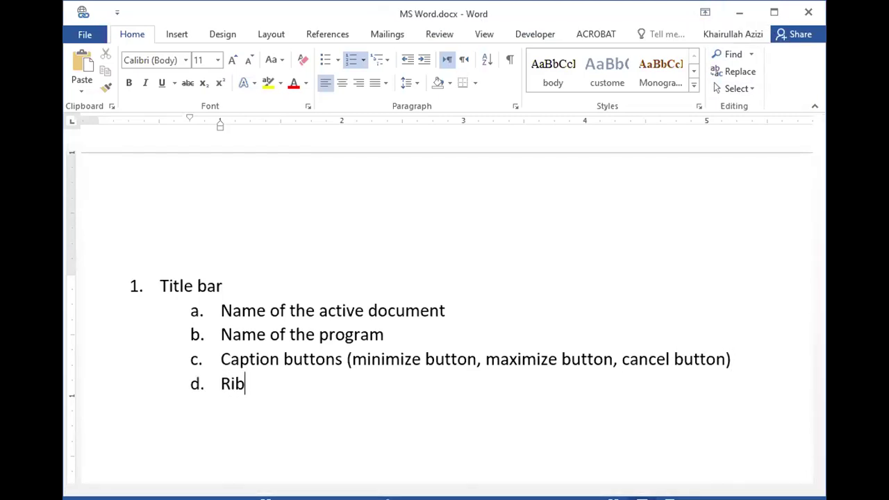
pyautogui.write('bon Disp')
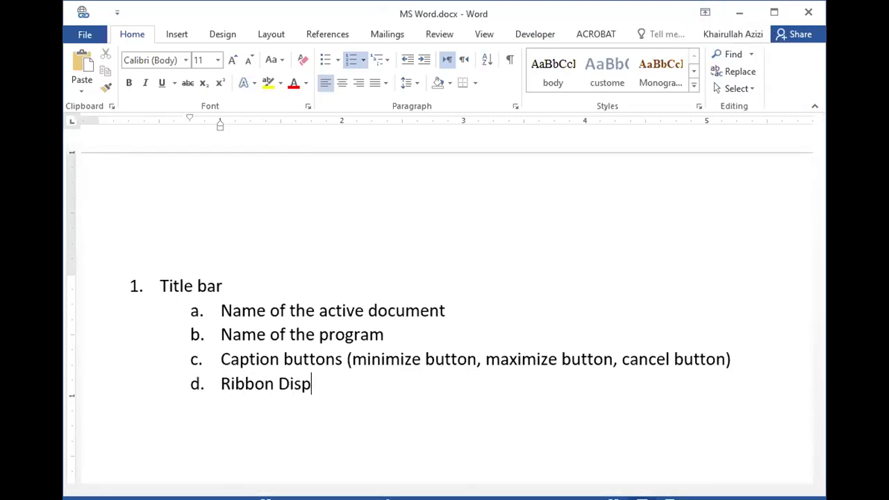
pyautogui.write('lay opti')
pyautogui.press('BackSpace')
pyautogui.write('ption')
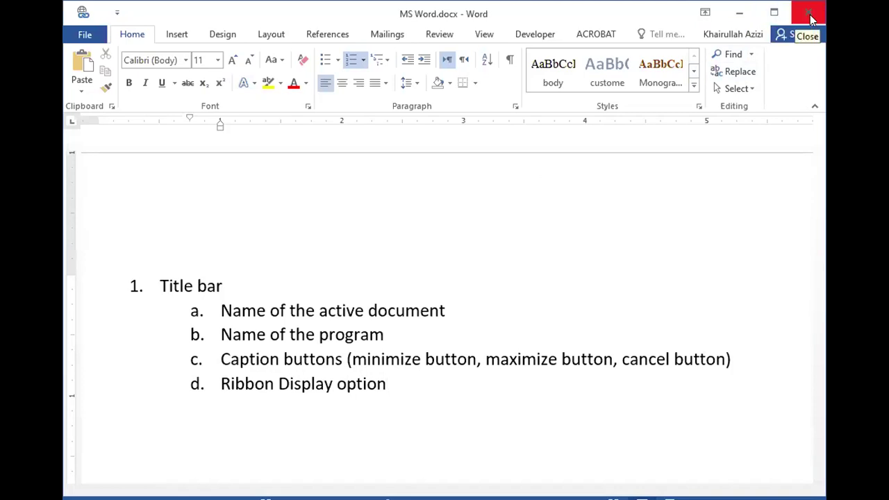
# Set the ribbon to Auto-hide and temporarily bring it back into view.
pyautogui.click(705, 16)
pyautogui.click(703, 39)
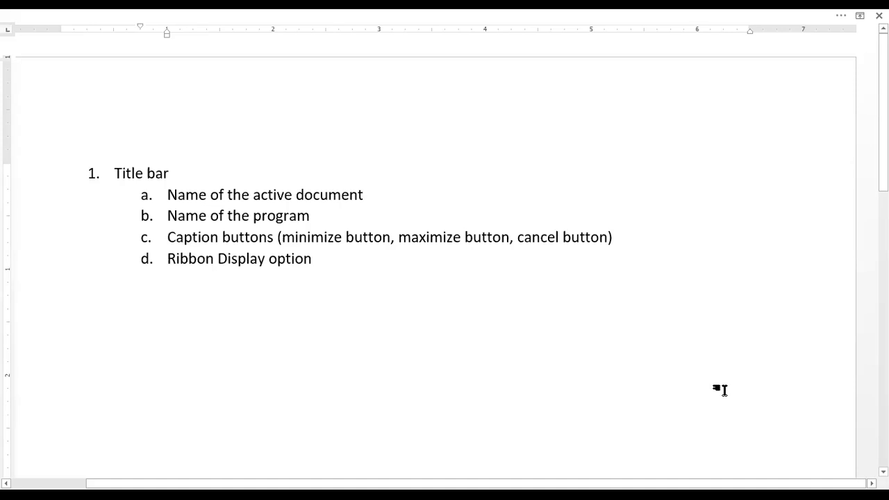
pyautogui.click(841, 16)
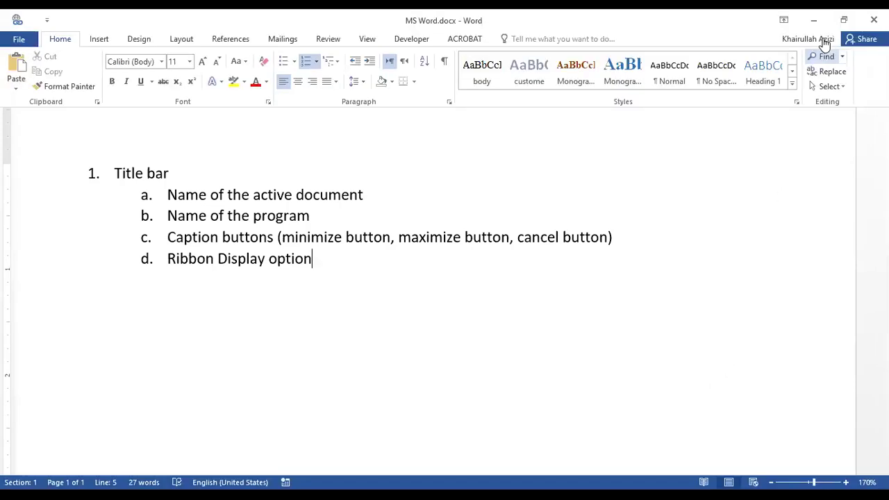
# Set the ribbon to Show Tabs and briefly reveal the Home commands before collapsing them.
pyautogui.click(783, 20)
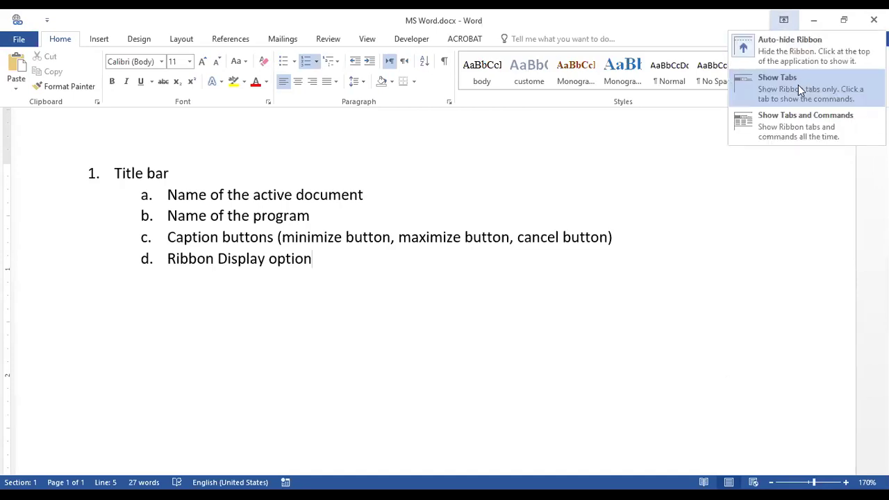
pyautogui.click(798, 85)
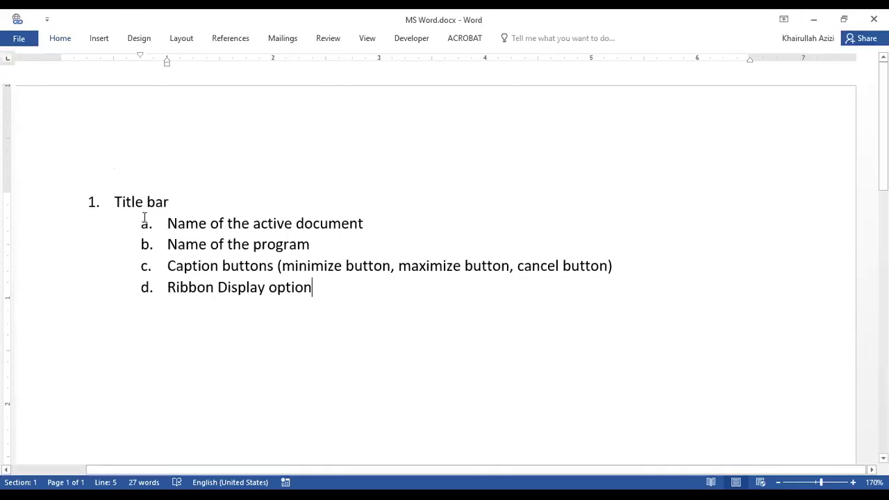
pyautogui.click(63, 40)
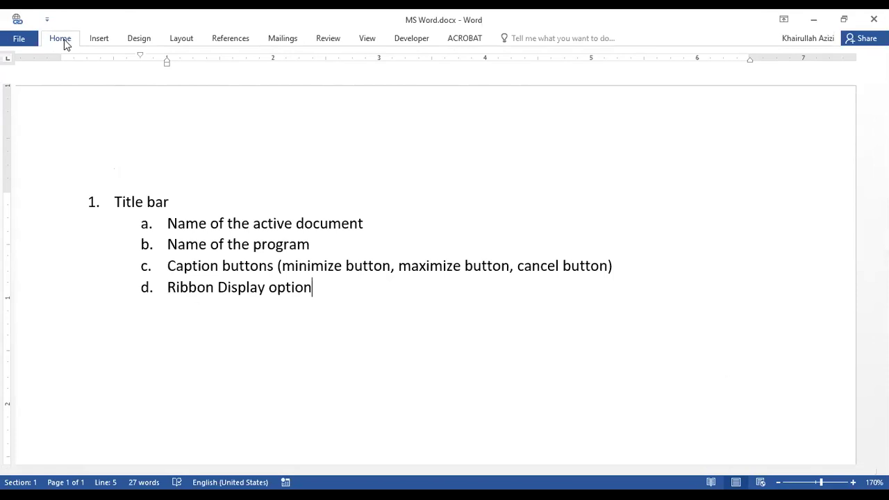
pyautogui.click(136, 158)
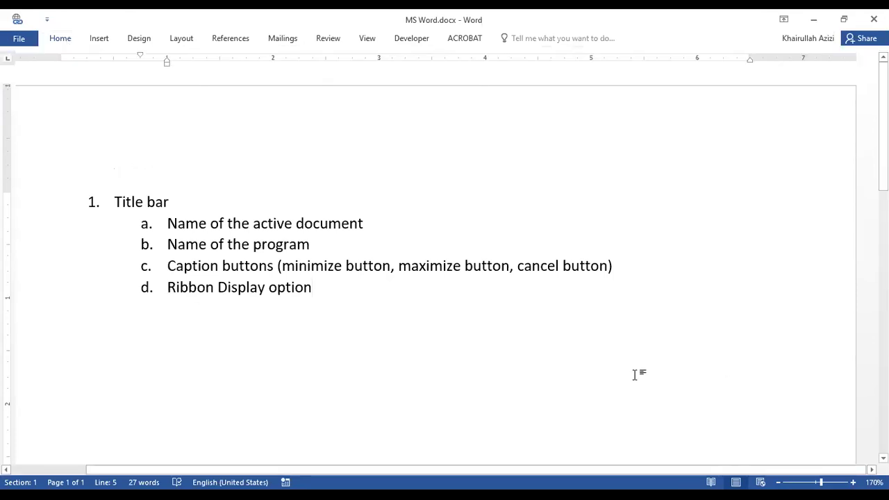
# Set the ribbon display to Show Tabs and Commands.
pyautogui.click(783, 20)
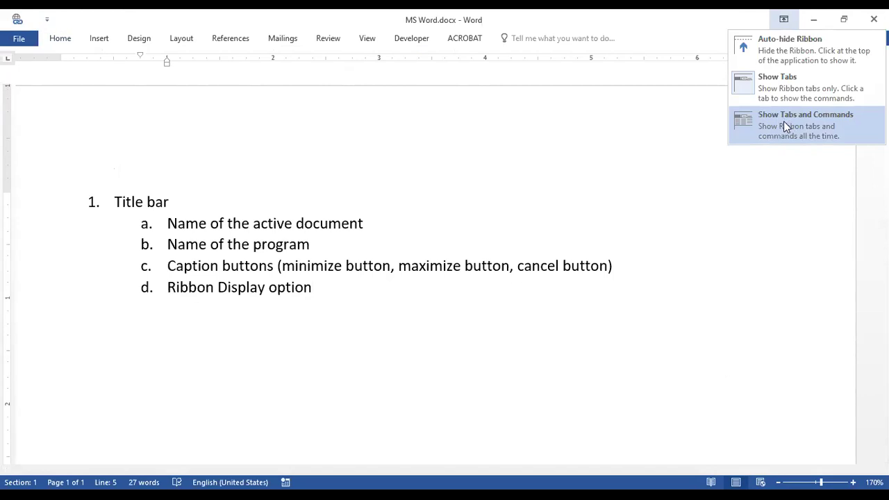
pyautogui.click(783, 121)
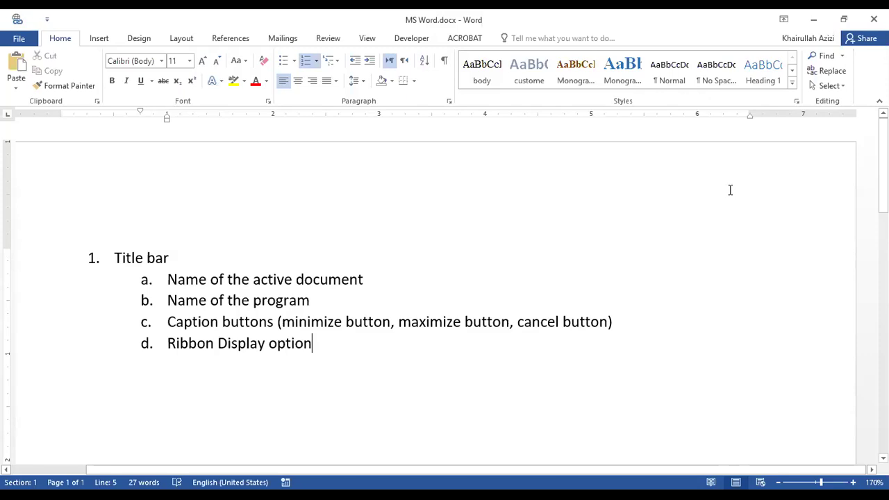
# Place the insertion point at the end of the "Title bar" item and restore the maximized document window to its smaller size.
pyautogui.press('Up')
pyautogui.press('Up')
pyautogui.press('Up')
pyautogui.press('Up')
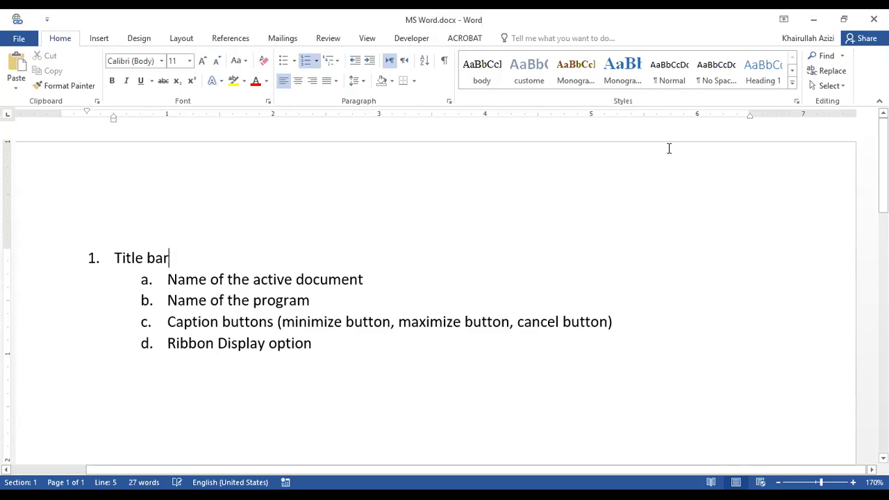
pyautogui.doubleClick(728, 23)
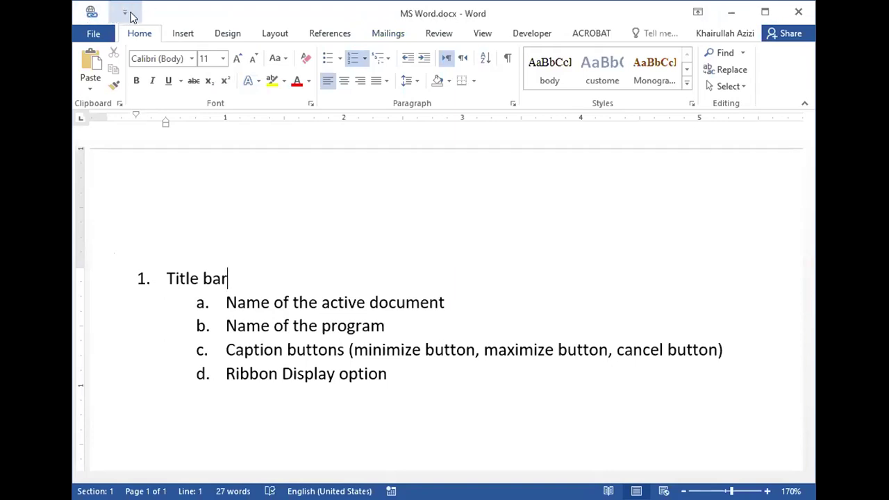
# Add "Quick Access Toolbar:" as main list item 2 below the "Ribbon Display option" sub-item.
pyautogui.click(487, 370)
pyautogui.press('Return')
pyautogui.press('BackSpace')
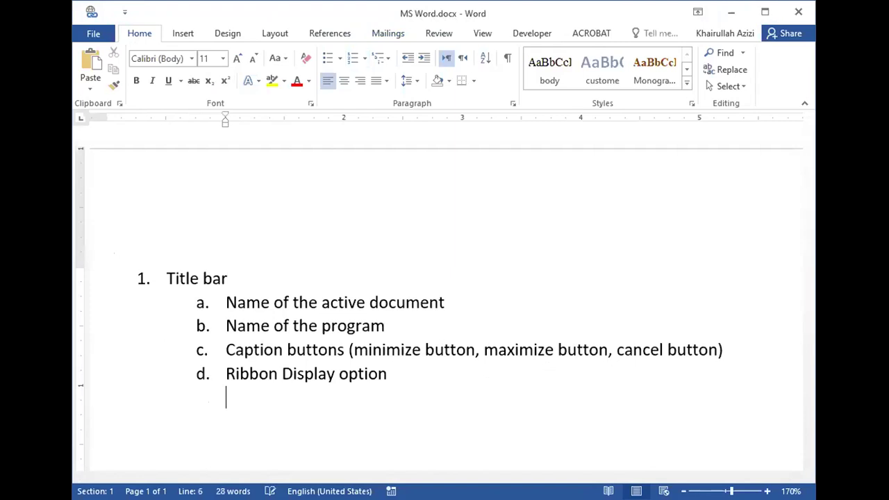
pyautogui.press('BackSpace')
pyautogui.write('2. Quick Access Toolbn')
pyautogui.press('BackSpace')
pyautogui.write('ar')
pyautogui.press('BackSpace')
pyautogui.write(': ')
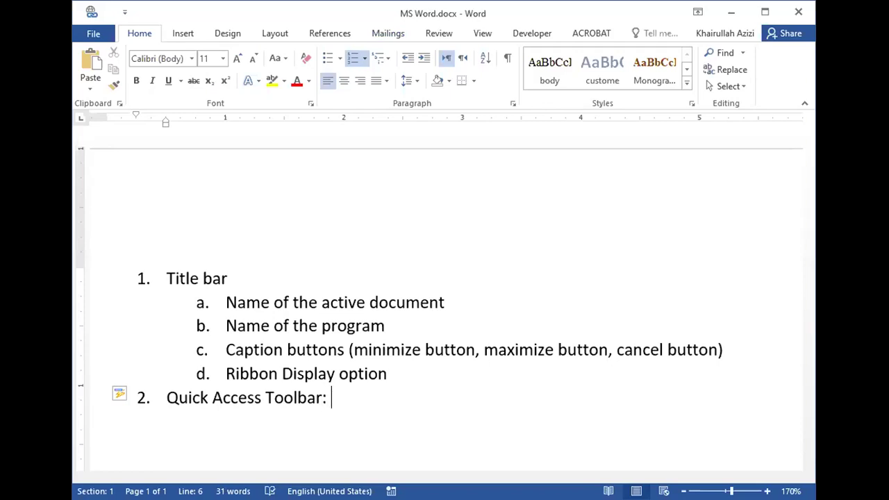
# Complete item 2 with the description "basically contains some most used commands".
pyautogui.write('basci')
pyautogui.press('BackSpace')
pyautogui.press('BackSpace')
pyautogui.write('ically')
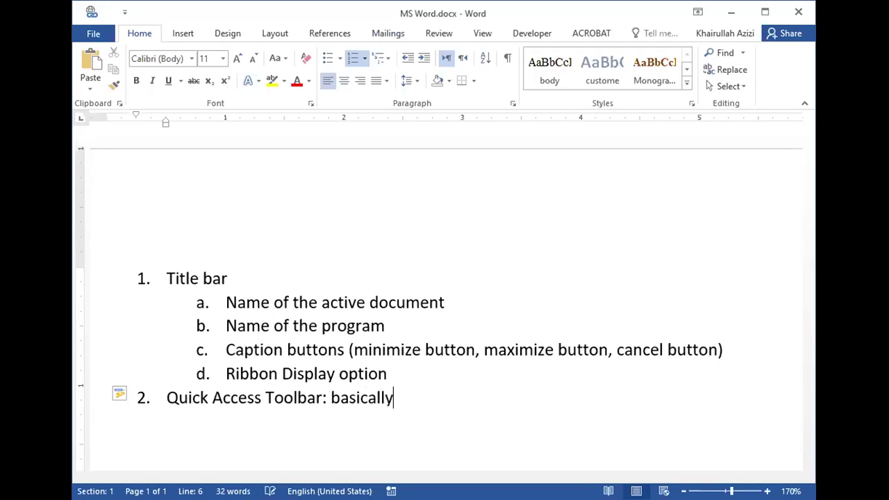
pyautogui.write(' contains so')
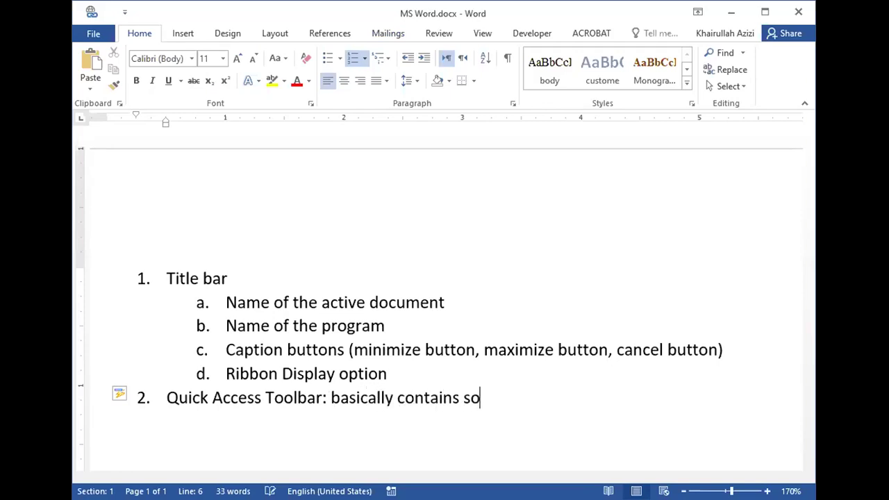
pyautogui.write('me most u')
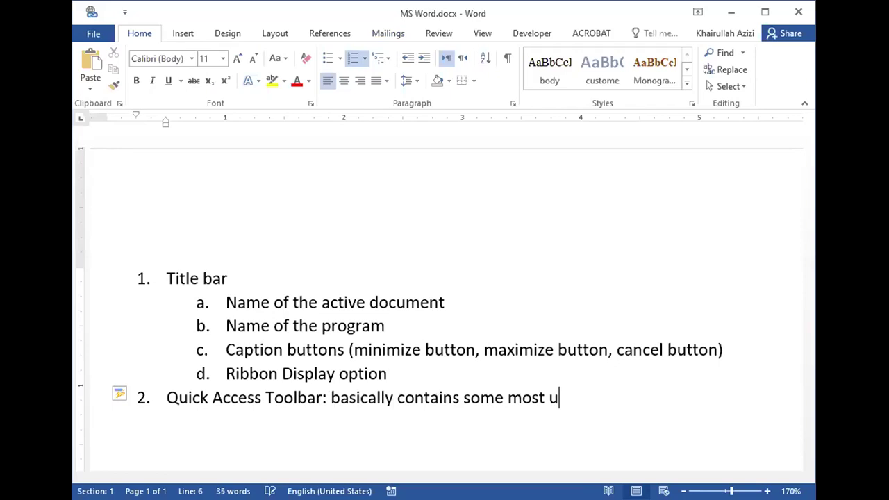
pyautogui.write('sed commands')
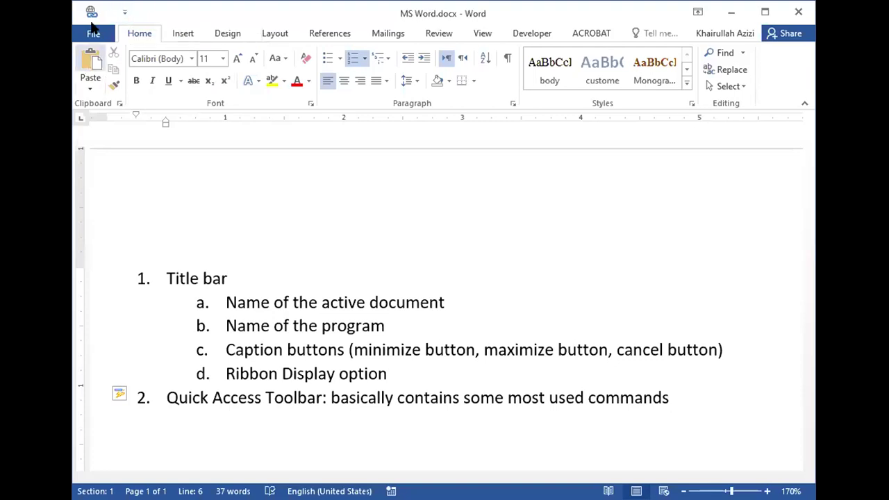
# Maximize the document window and add New, Open, Email and Draw Table to the Quick Access Toolbar.
pyautogui.click(775, 11)
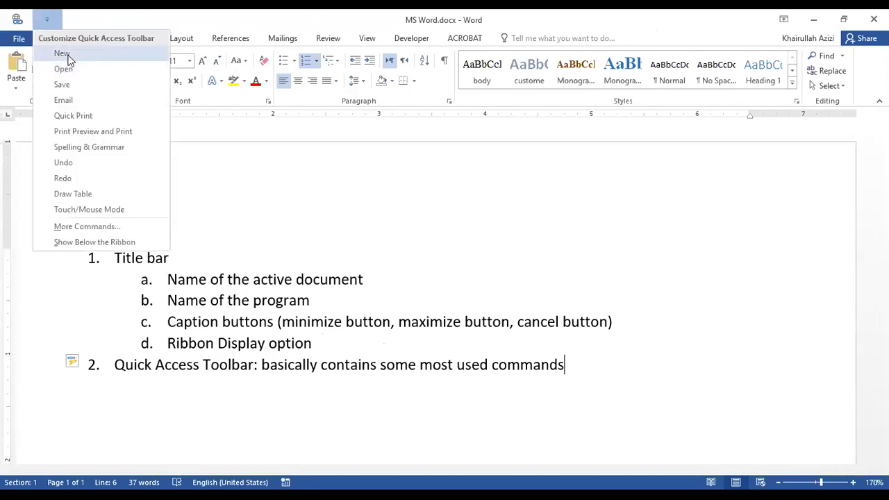
pyautogui.click(68, 57)
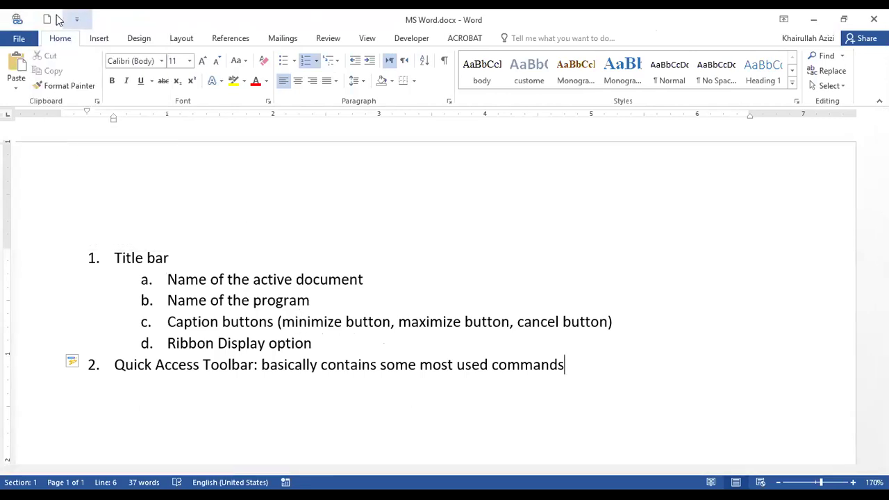
pyautogui.click(78, 18)
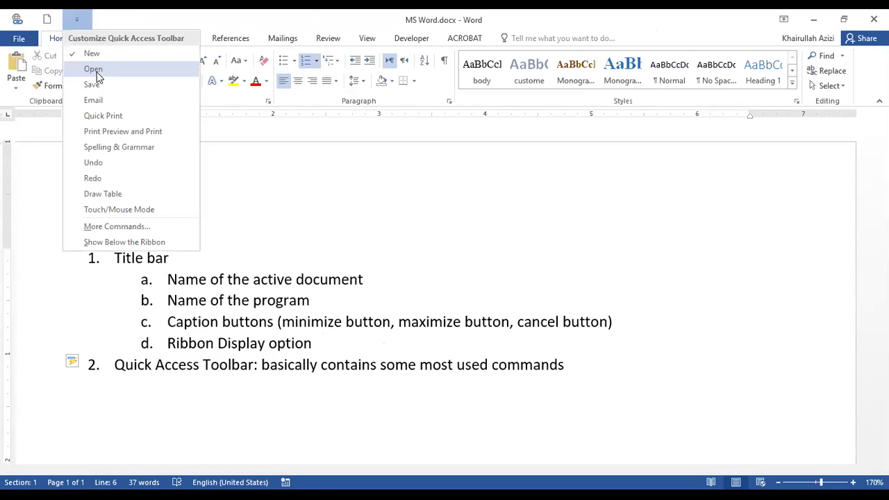
pyautogui.click(95, 70)
pyautogui.click(108, 19)
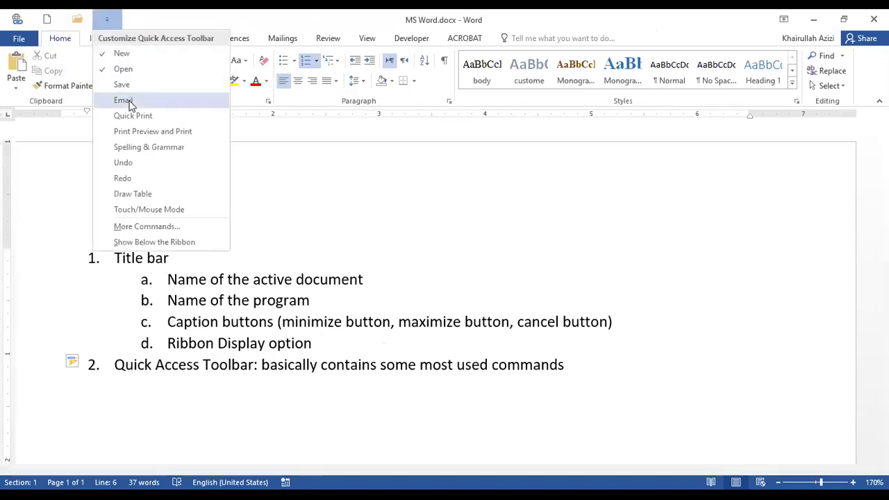
pyautogui.click(129, 102)
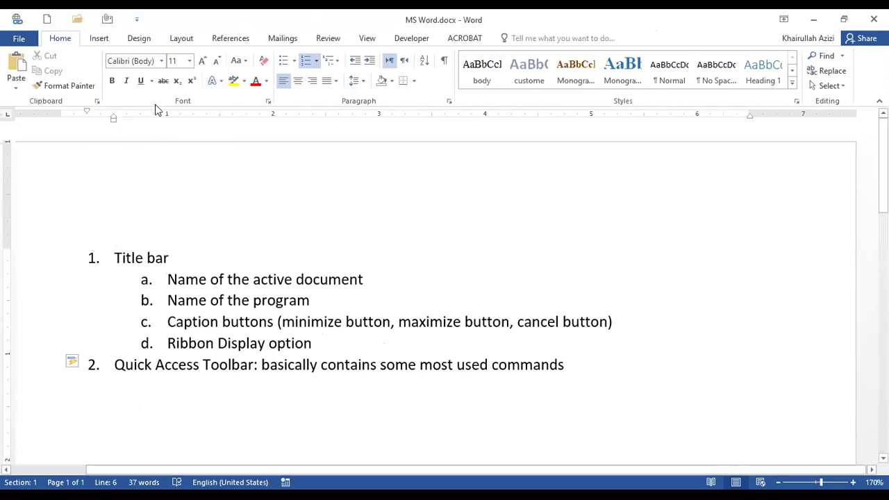
pyautogui.click(137, 23)
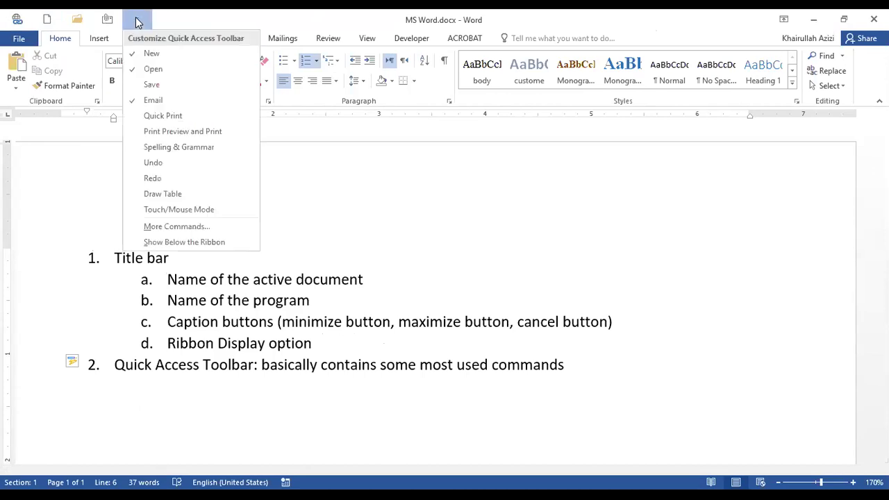
pyautogui.click(171, 195)
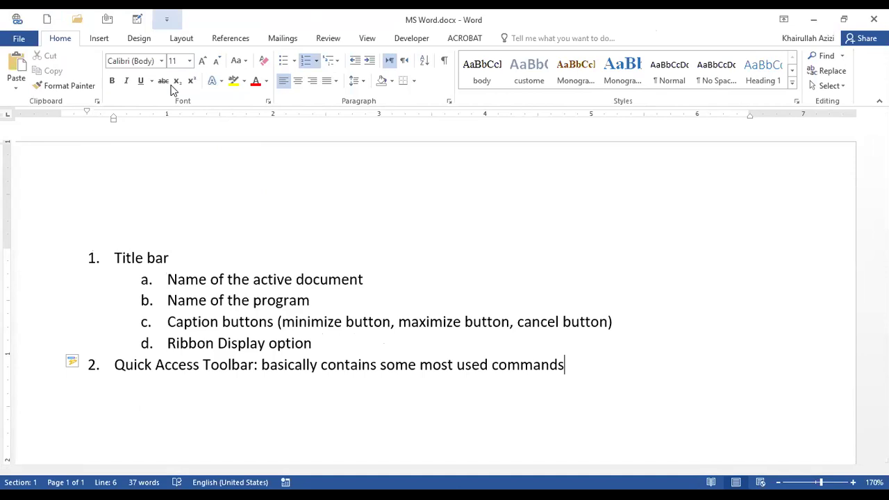
# Add Touch/Mouse Mode to the Quick Access Toolbar and try the Touch command spacing before returning to Mouse.
pyautogui.click(167, 18)
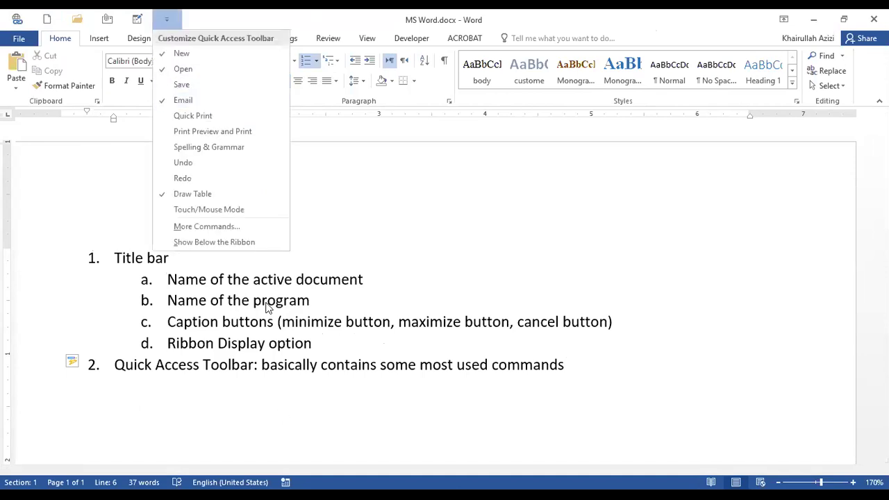
pyautogui.click(158, 214)
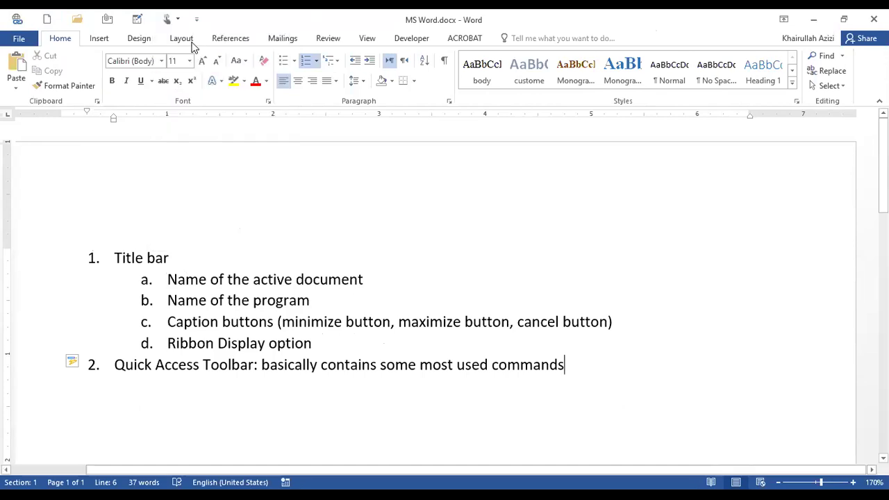
pyautogui.click(218, 109)
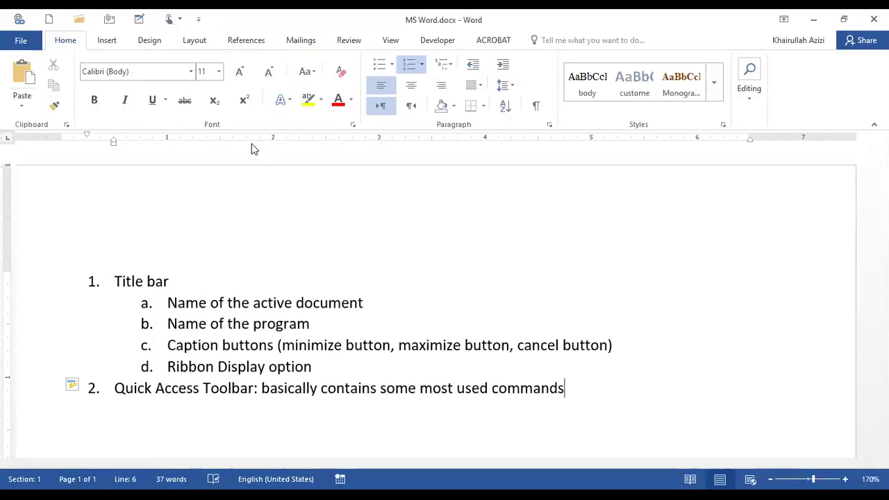
pyautogui.click(118, 104)
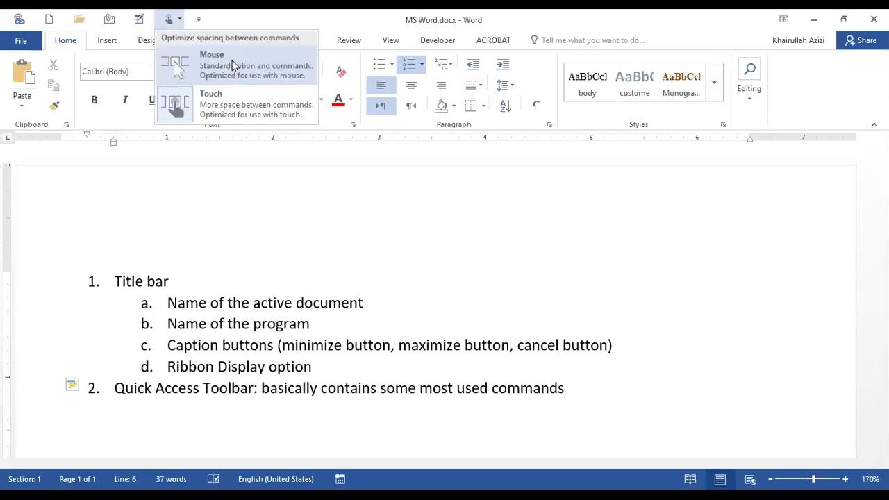
pyautogui.click(234, 65)
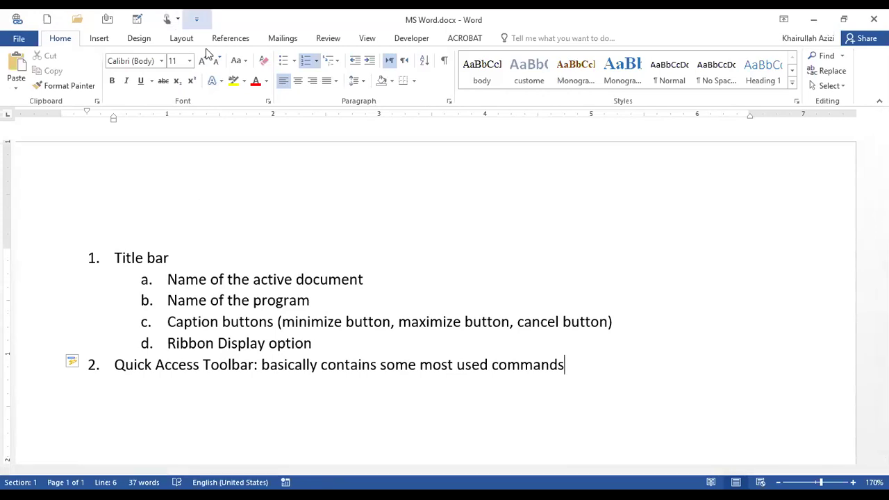
# Remove Email and Draw Table from the Quick Access Toolbar.
pyautogui.click(196, 19)
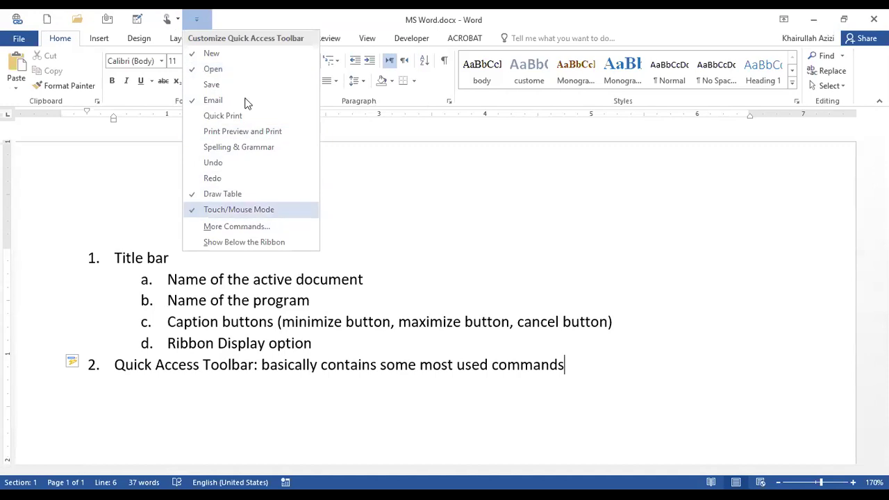
pyautogui.click(195, 101)
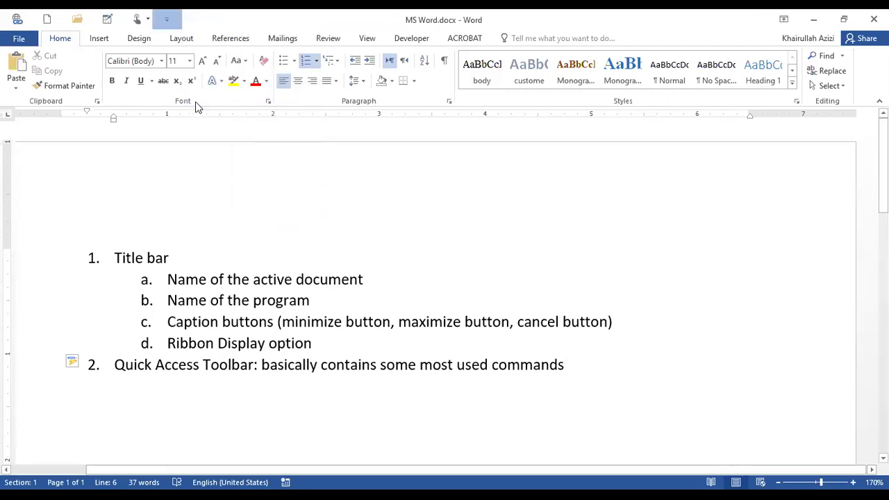
pyautogui.click(167, 19)
pyautogui.click(182, 194)
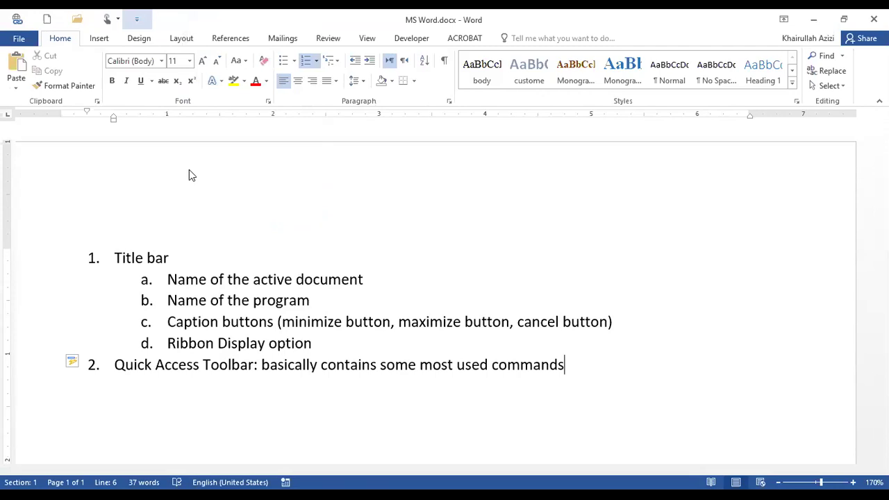
# Open the full Quick Access Toolbar customization options and list All Commands as the command source.
pyautogui.click(136, 19)
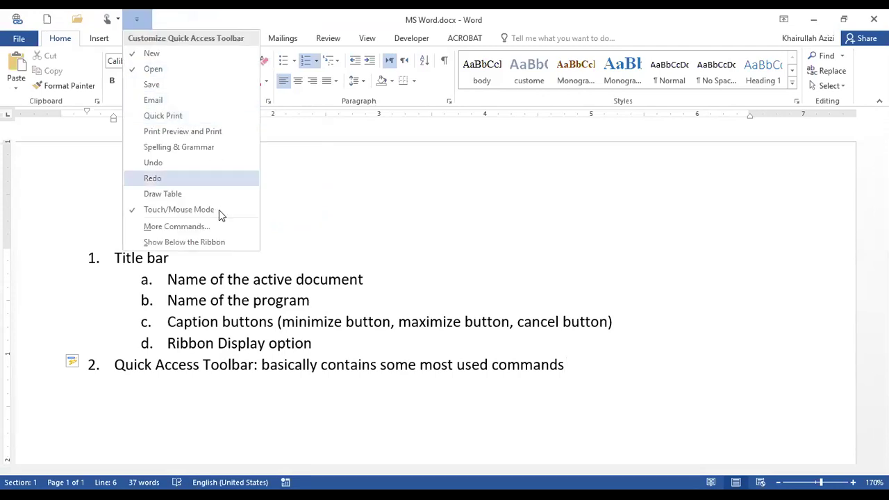
pyautogui.click(186, 230)
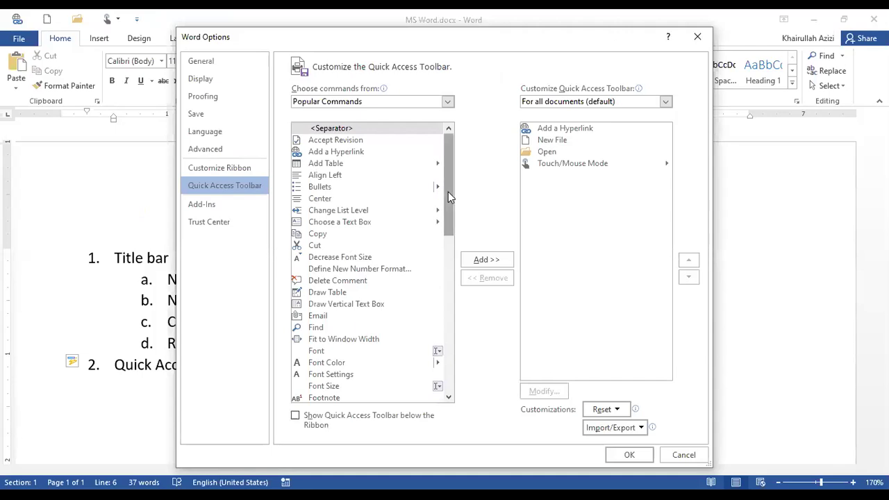
pyautogui.scroll(-1, 448, 192)
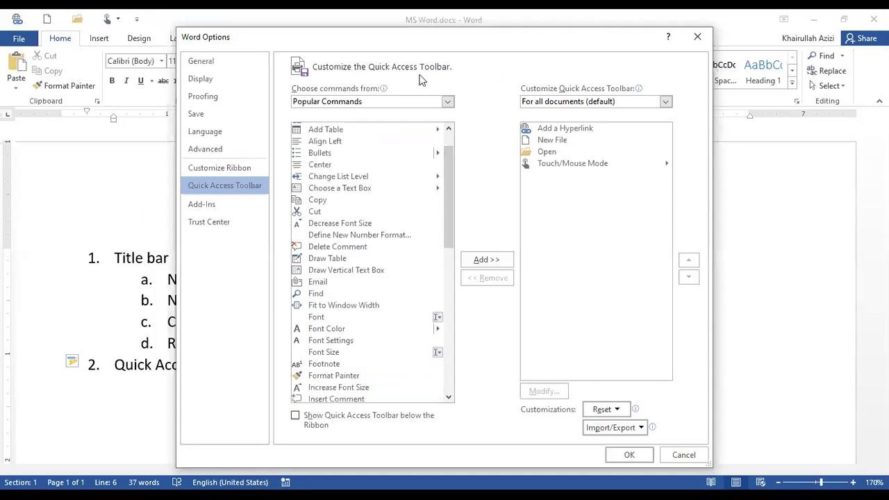
pyautogui.click(384, 105)
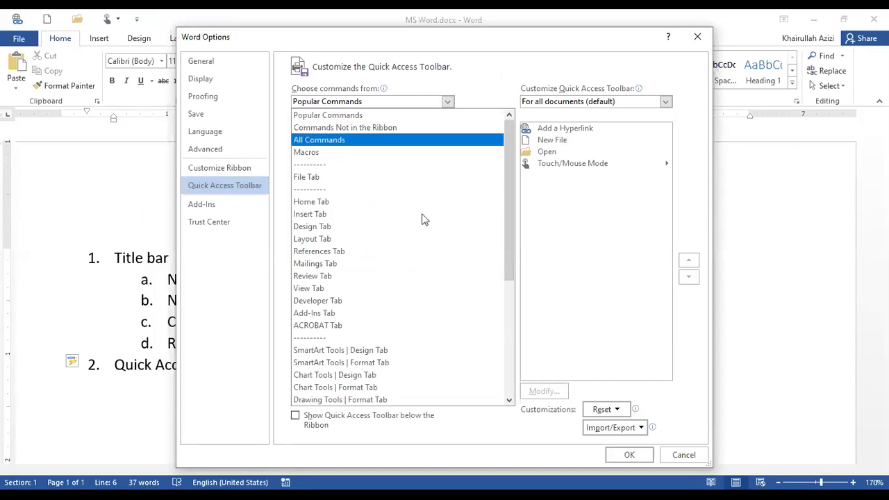
pyautogui.click(447, 141)
# Add Insert Comment and Insert Drawing to the Quick Access Toolbar and apply the customization.
pyautogui.moveTo(448, 148); pyautogui.dragTo(447, 243)
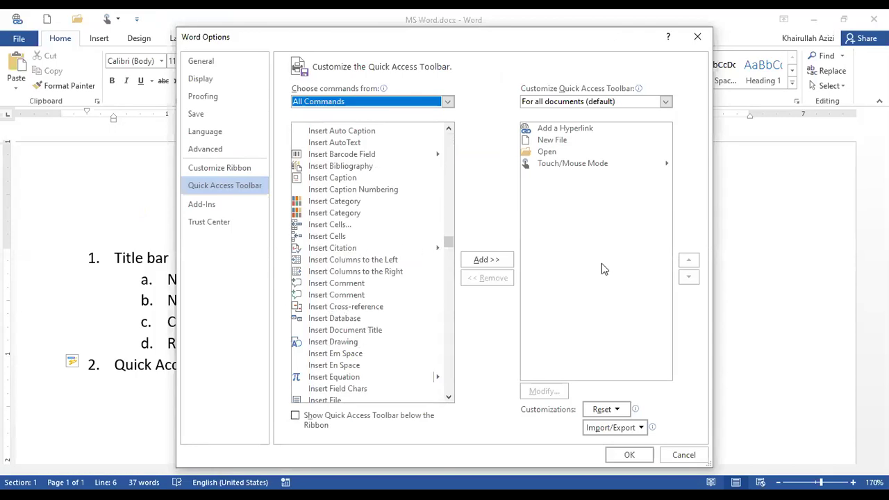
pyautogui.click(331, 295)
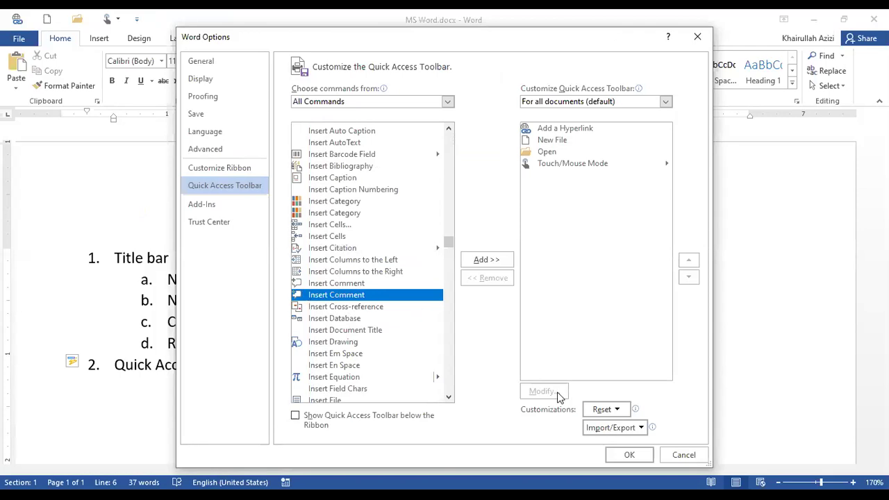
pyautogui.click(490, 261)
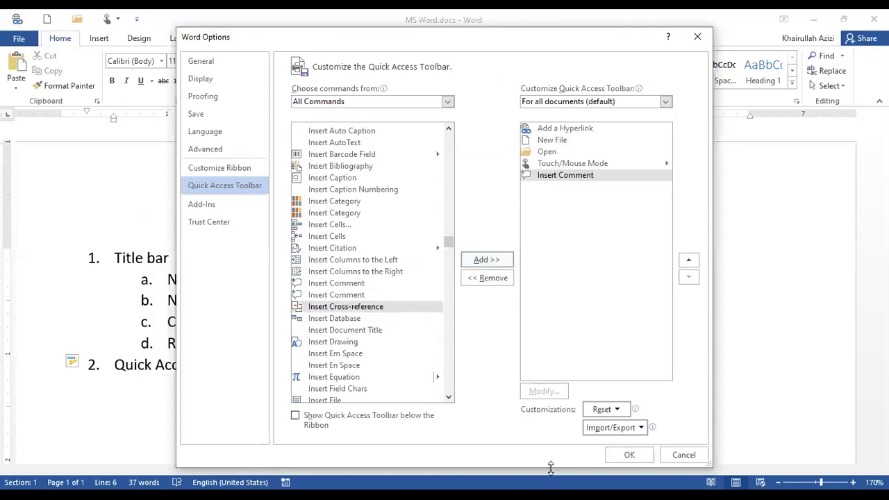
pyautogui.click(321, 343)
pyautogui.click(491, 260)
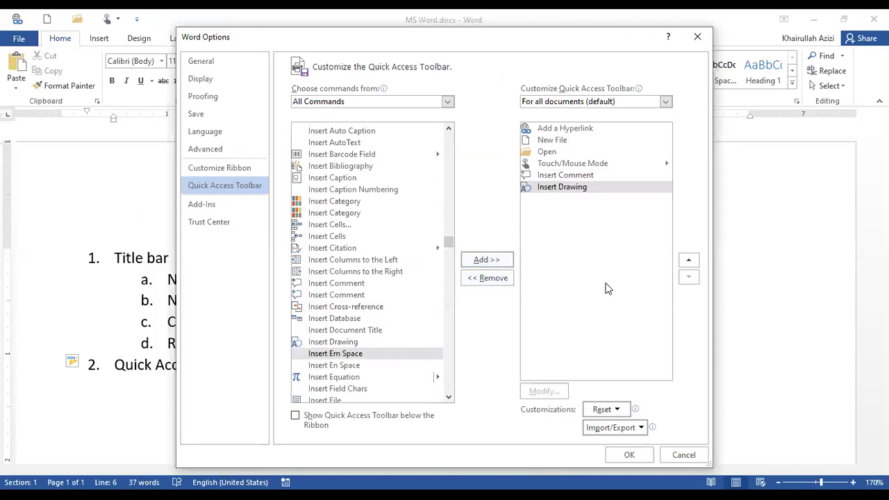
pyautogui.click(628, 457)
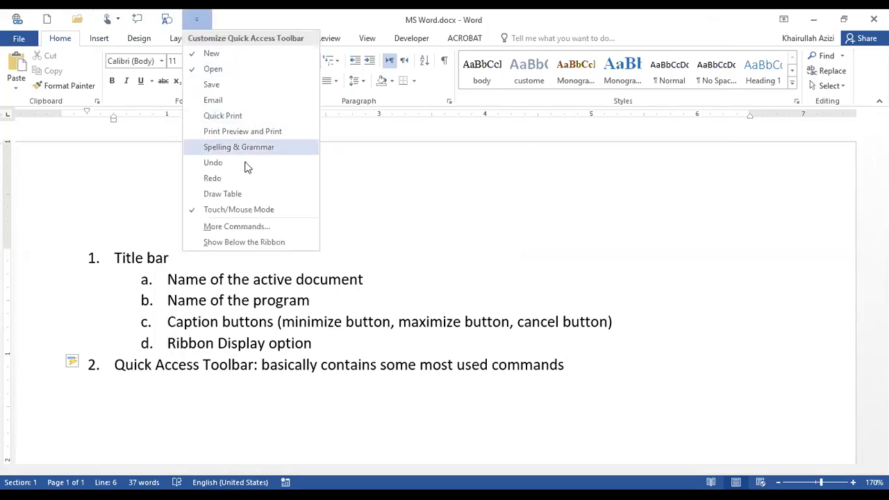
# Show the Quick Access Toolbar below the ribbon and return it above the ribbon.
pyautogui.click(263, 242)
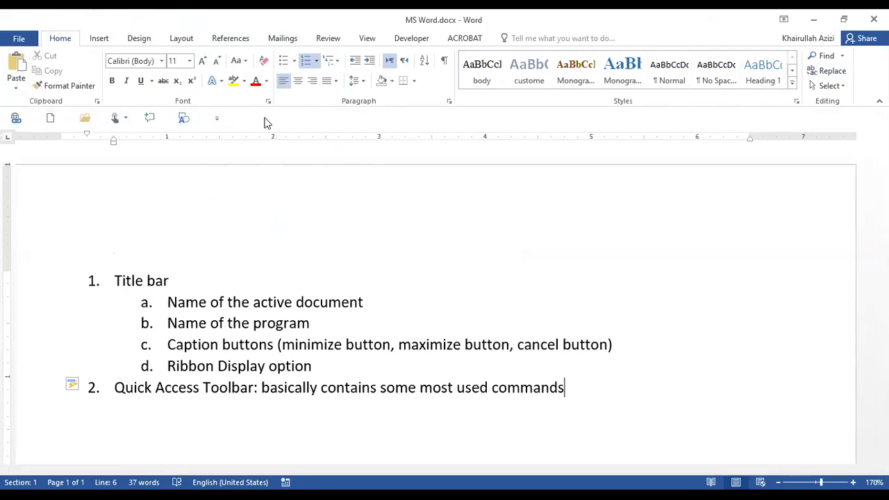
pyautogui.click(217, 120)
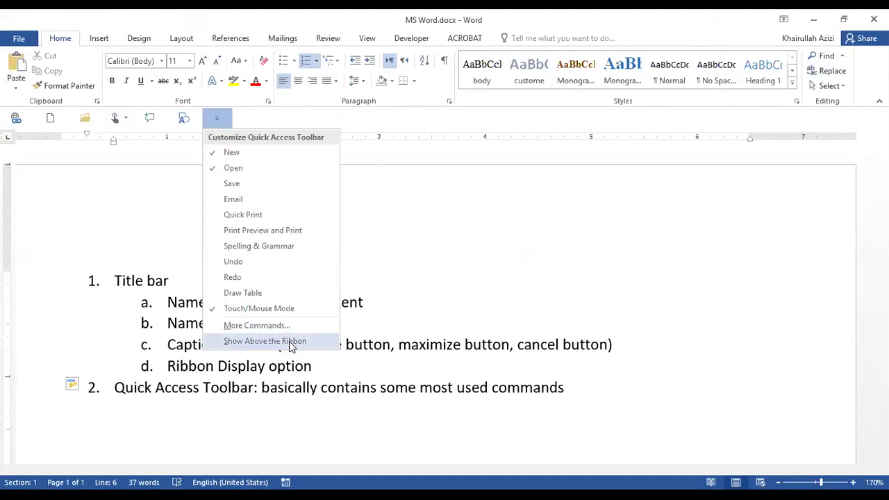
pyautogui.click(291, 345)
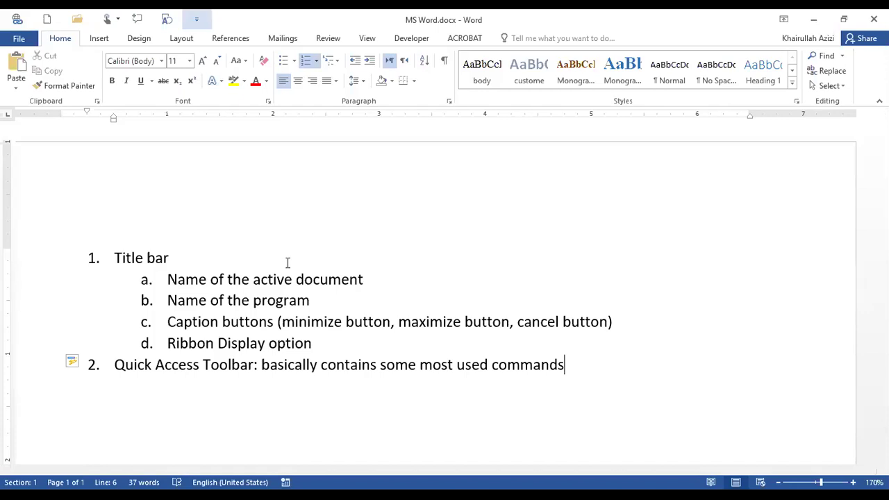
# Remove Touch/Mouse Mode, Open and New from the Quick Access Toolbar and review its customization list.
pyautogui.click(197, 19)
pyautogui.click(227, 209)
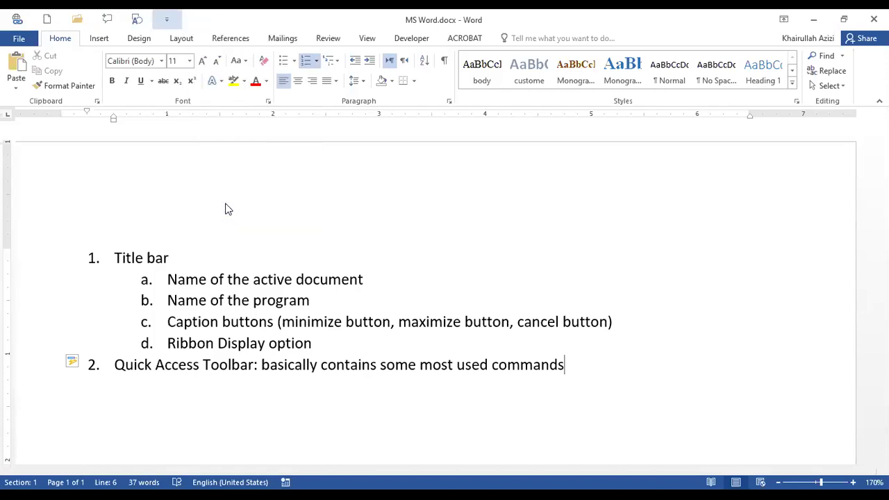
pyautogui.click(166, 18)
pyautogui.click(182, 68)
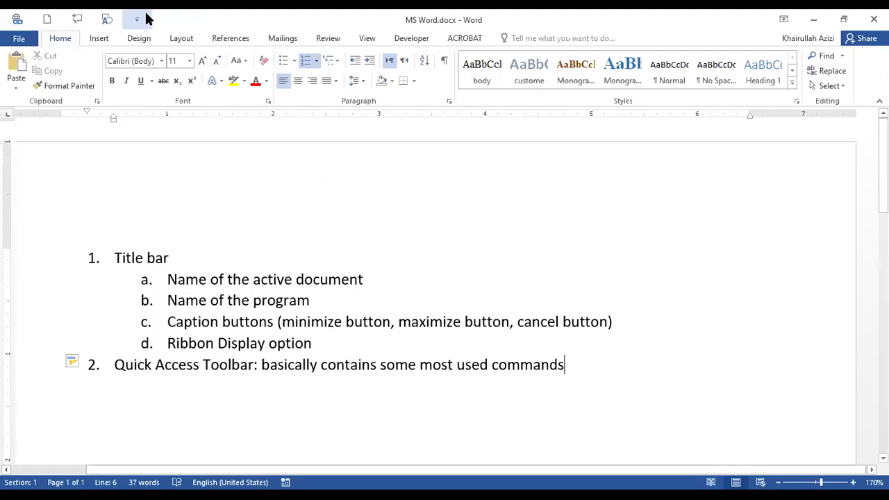
pyautogui.rightClick(46, 19)
pyautogui.click(104, 29)
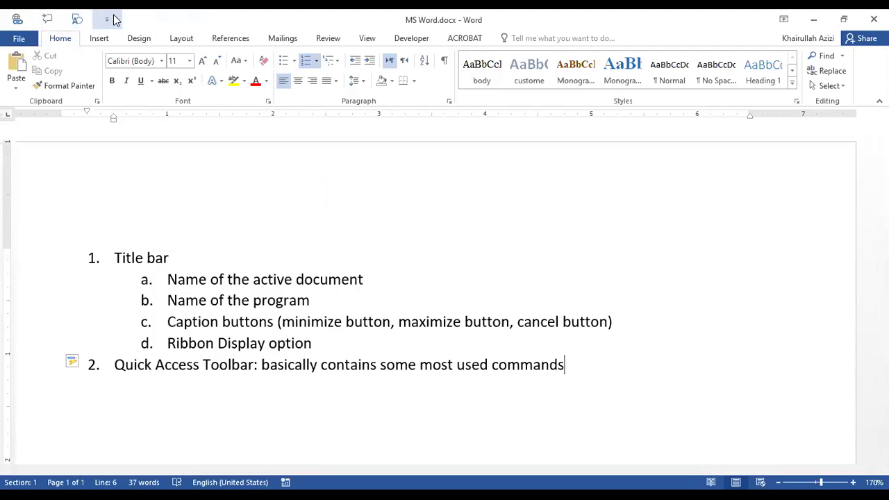
pyautogui.click(106, 19)
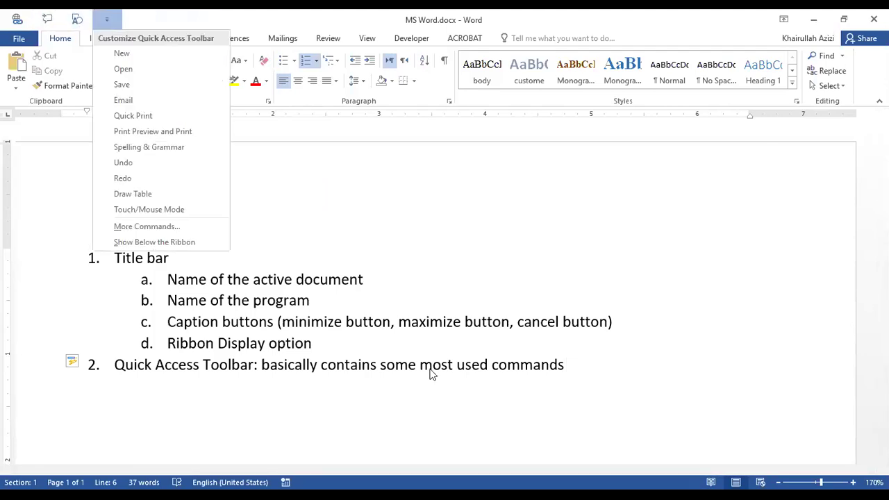
pyautogui.click(383, 402)
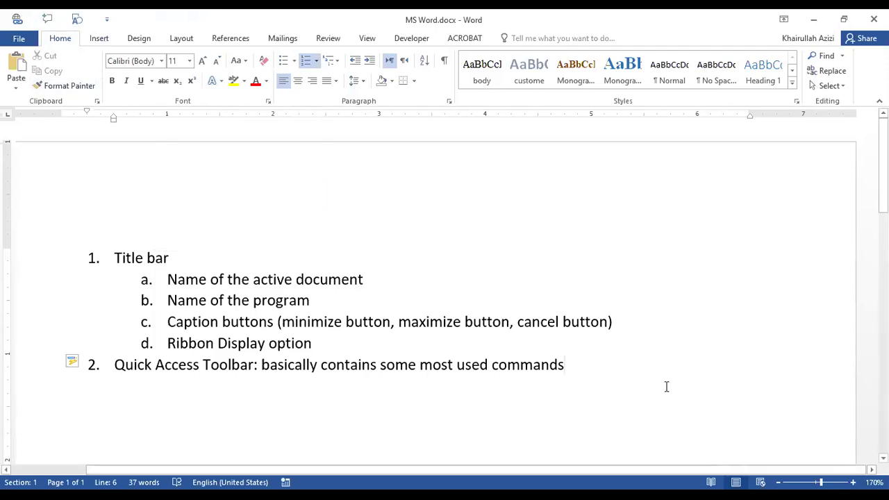
# Add "Tabs" as list item 3, and view the Insert, Design, Layout, Mailings and Review ribbons before returning to Home.
pyautogui.press('Return')
pyautogui.write('Tabs')
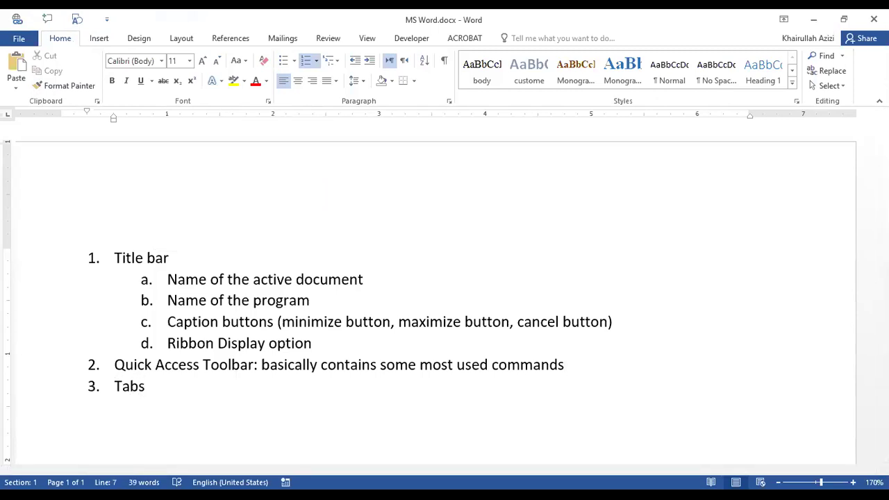
pyautogui.click(104, 40)
pyautogui.click(143, 40)
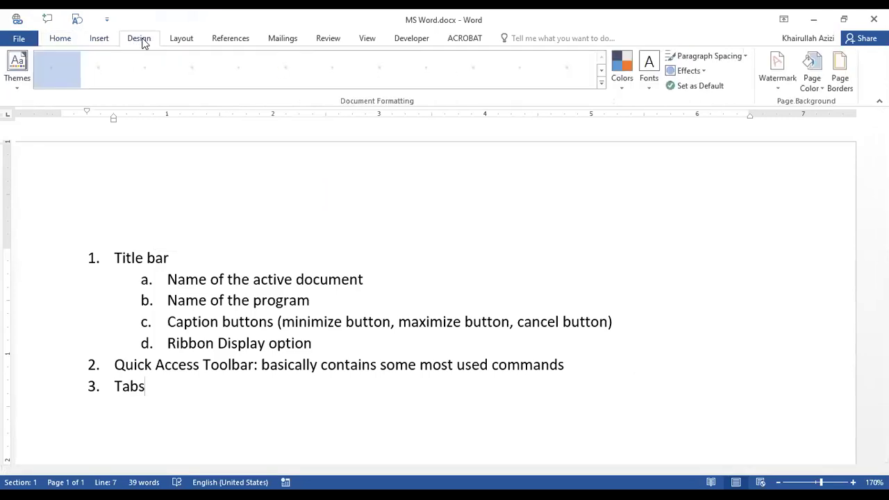
pyautogui.click(180, 39)
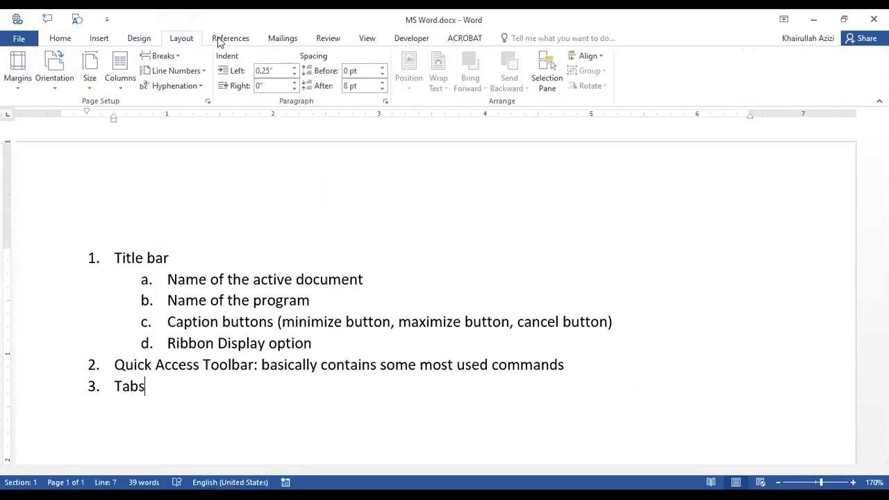
pyautogui.click(282, 39)
pyautogui.click(327, 39)
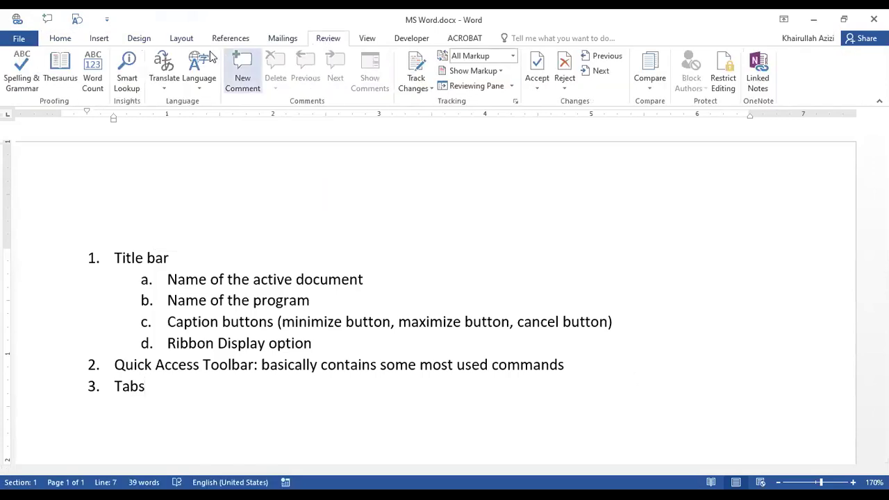
pyautogui.click(60, 40)
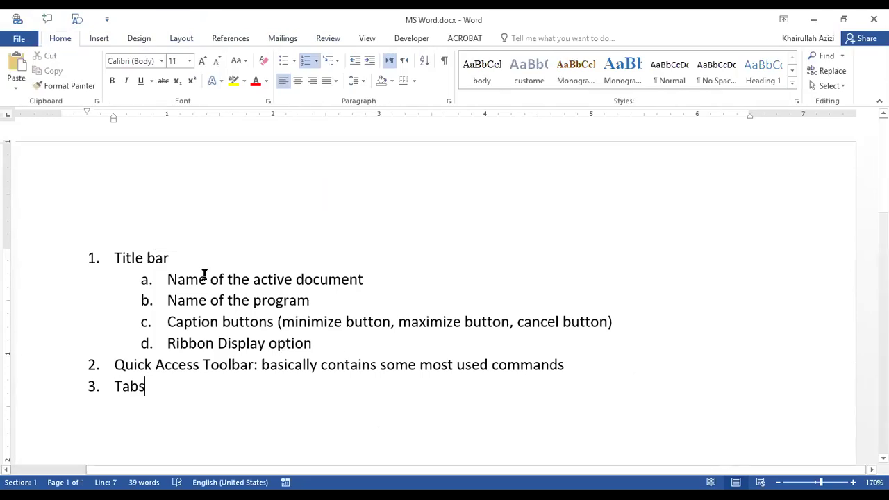
# Add "Ribbon" as sub-item a, one level below "Tabs" in the list.
pyautogui.press('Return')
pyautogui.press('Tab')
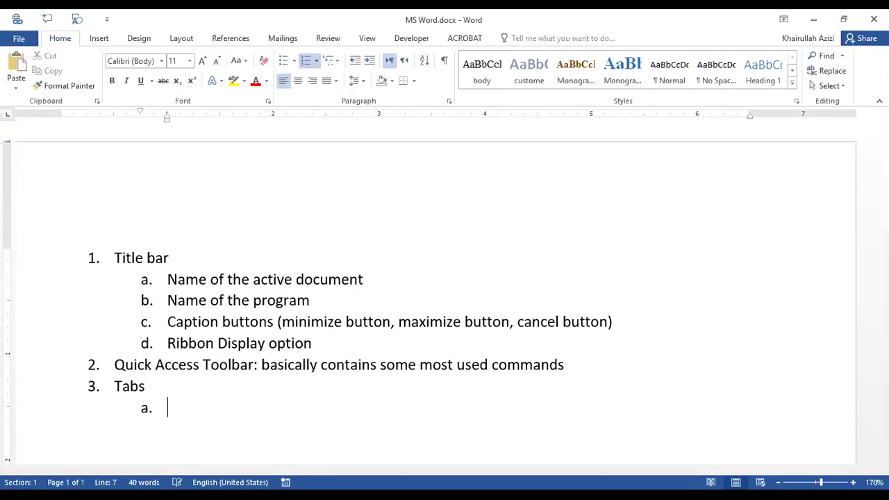
pyautogui.write('ribbon')
pyautogui.press('BackSpace')
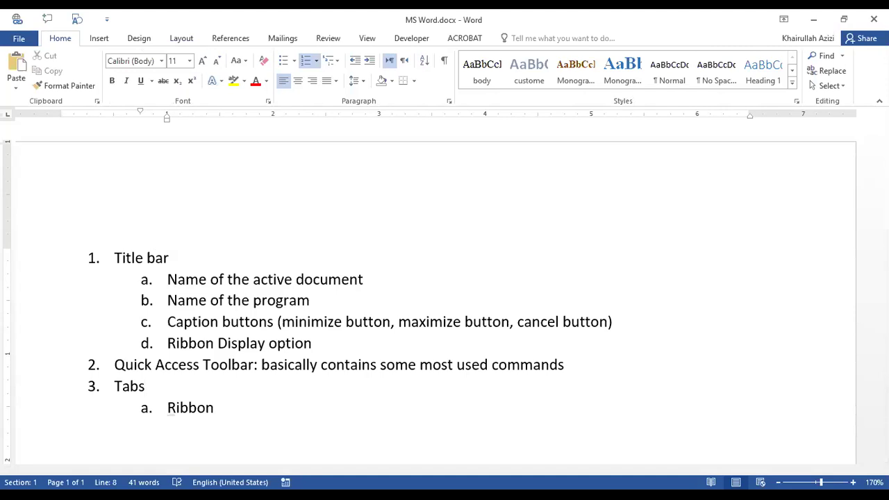
# Add "Sub-grouped Commands" and "Dialog box launcher" as third-level items under "Ribbon".
pyautogui.press('Return')
pyautogui.press('Tab')
pyautogui.write('Su')
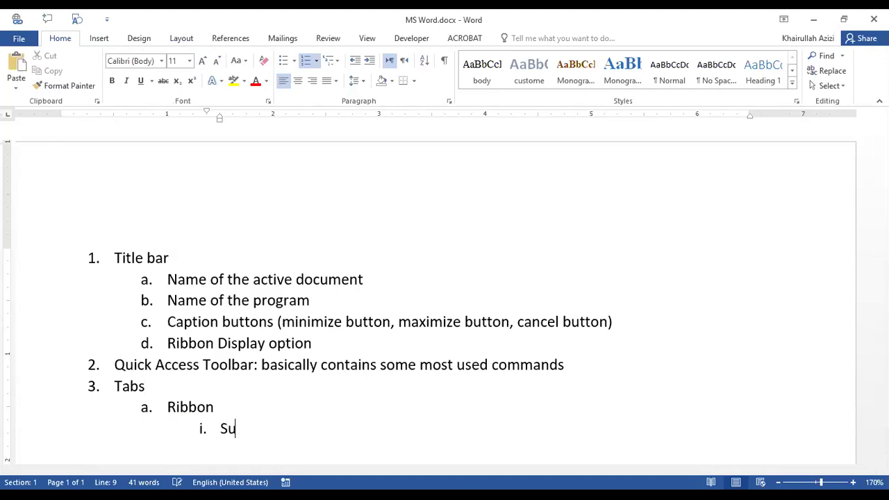
pyautogui.write('b-group')
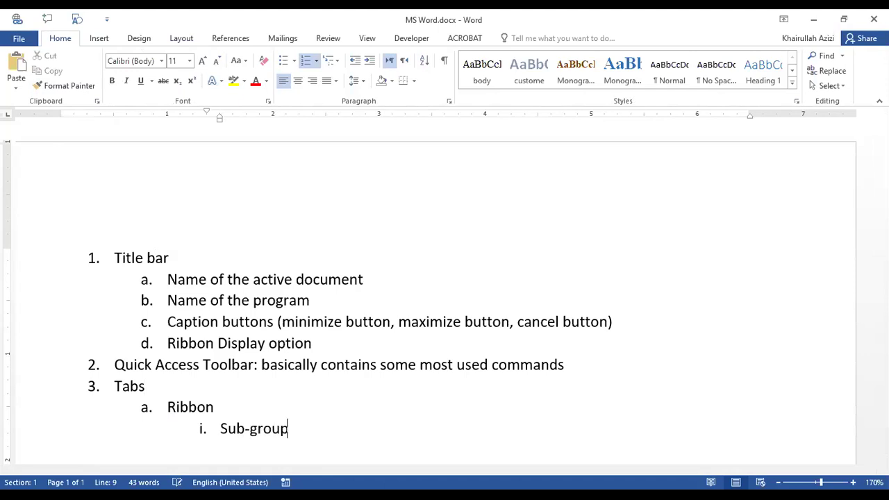
pyautogui.write('ed Comm')
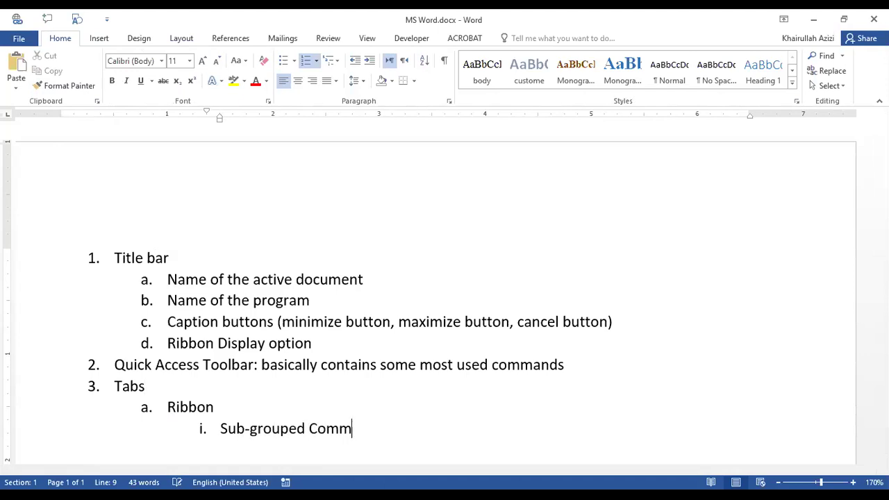
pyautogui.write('ands')
pyautogui.press('Return')
pyautogui.write('dialog box launcher')
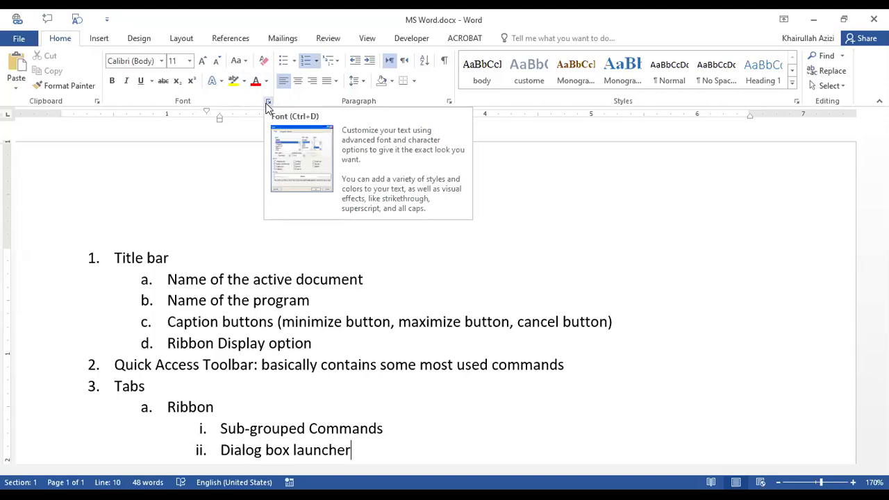
# Open the Font dialog from its launcher, view its Advanced and Font settings, and close it without changes.
pyautogui.click(268, 104)
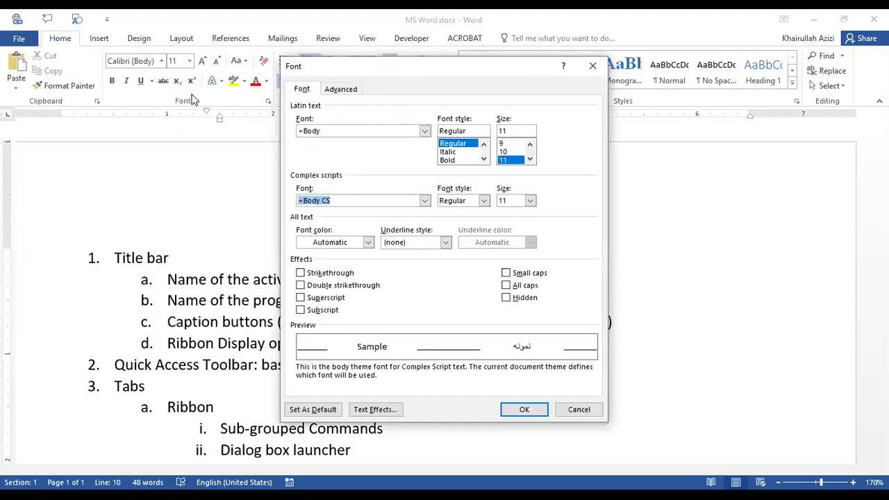
pyautogui.click(339, 93)
pyautogui.click(302, 89)
pyautogui.click(579, 411)
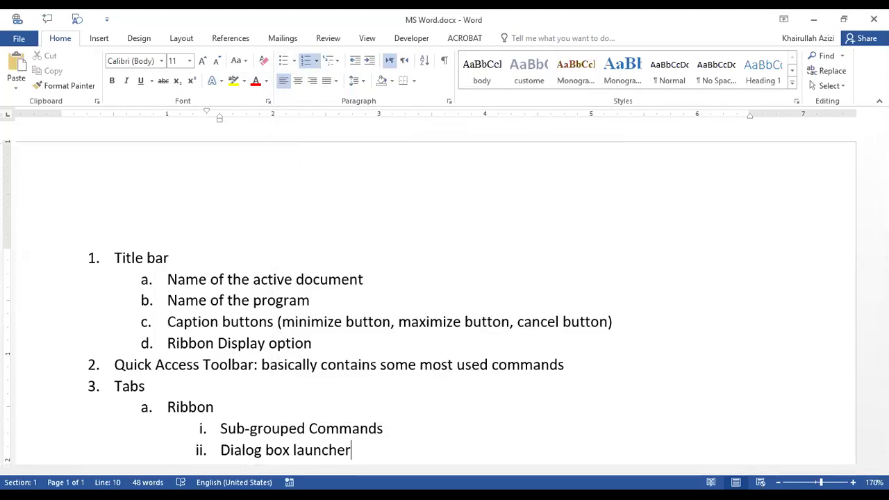
# Return to the top list level, add "Horizontal and Vertical Ruler Bar" as item 4, and start item 5.
pyautogui.press('Return')
pyautogui.press('BackSpace')
pyautogui.press('BackSpace')
pyautogui.press('BackSpace')
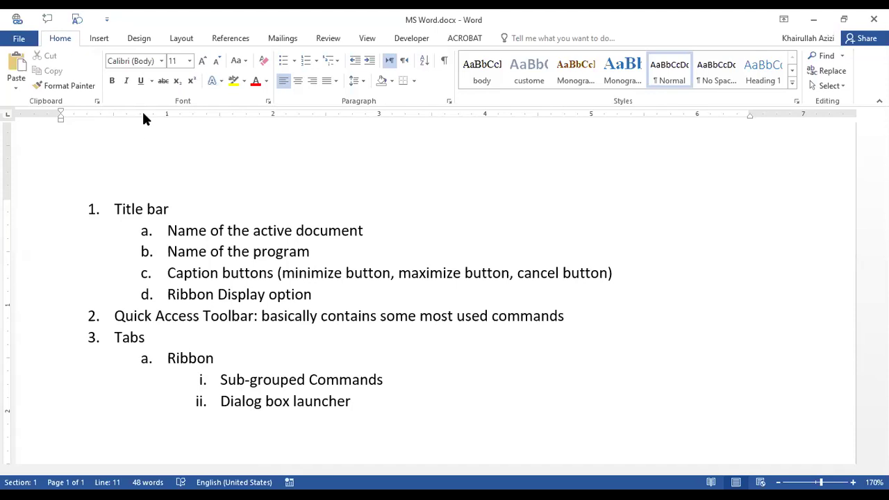
pyautogui.write('. ')
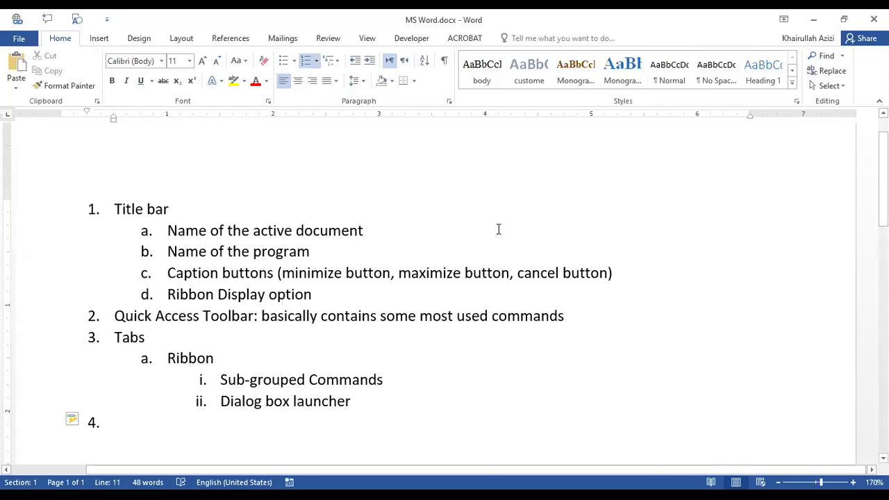
pyautogui.write('Horizontal')
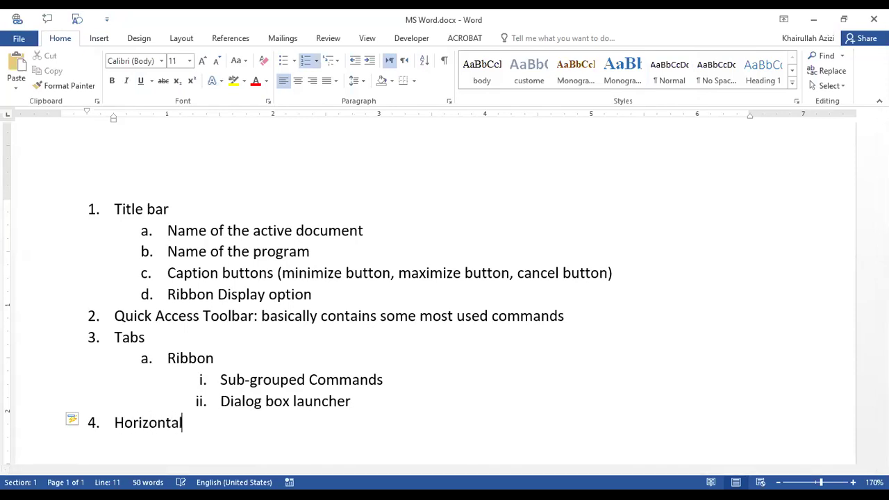
pyautogui.write(' and Verti')
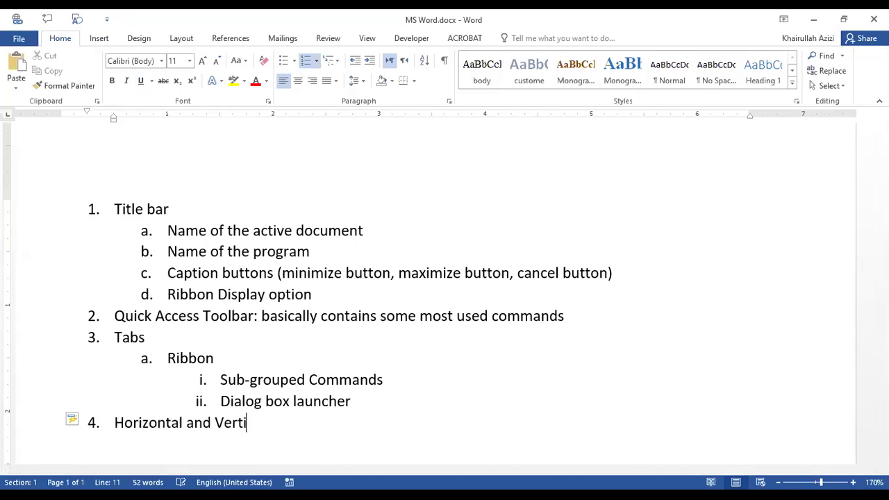
pyautogui.write('cal Ruler ')
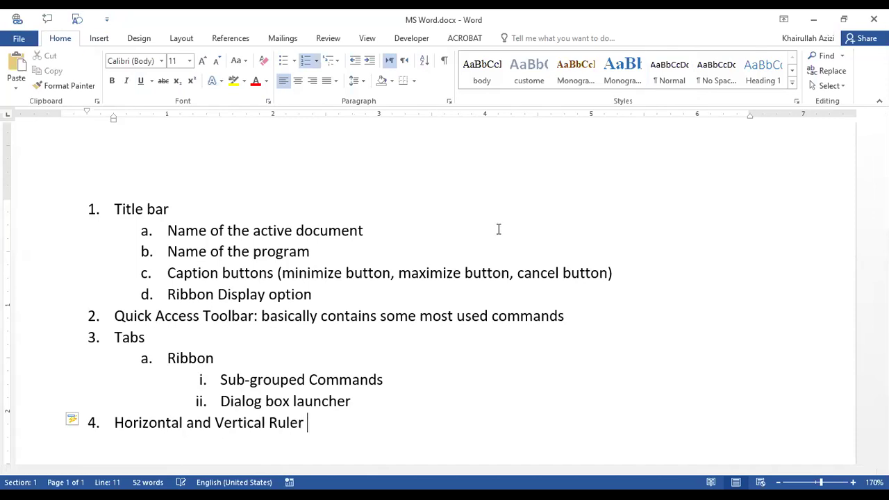
pyautogui.write('Bar')
pyautogui.press('Return')
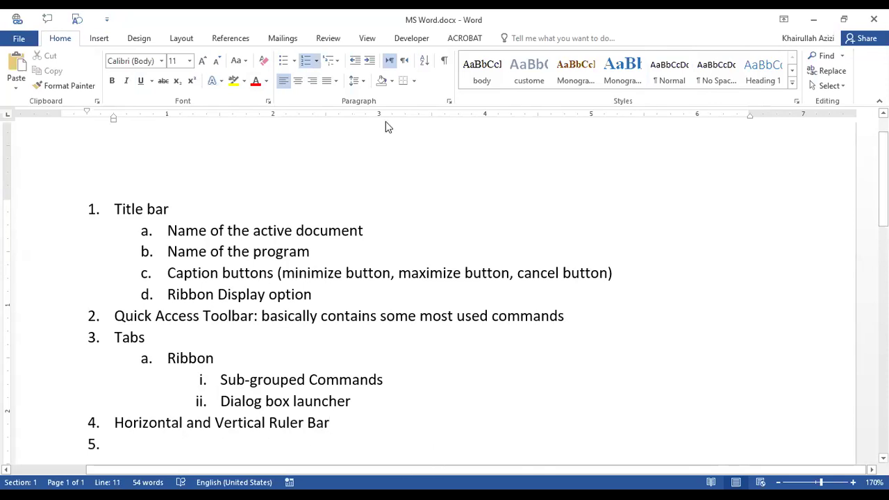
# Hide and redisplay the horizontal and vertical rulers to demonstrate the Ruler option.
pyautogui.click(370, 43)
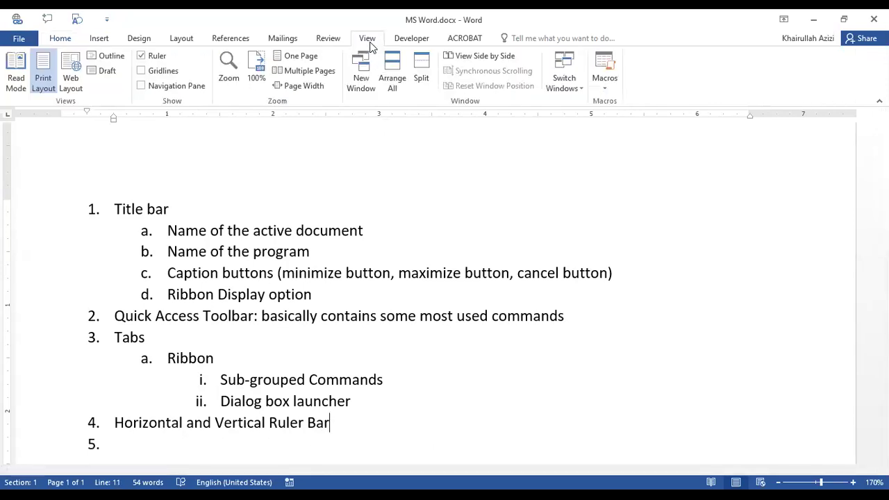
pyautogui.click(141, 55)
pyautogui.click(155, 59)
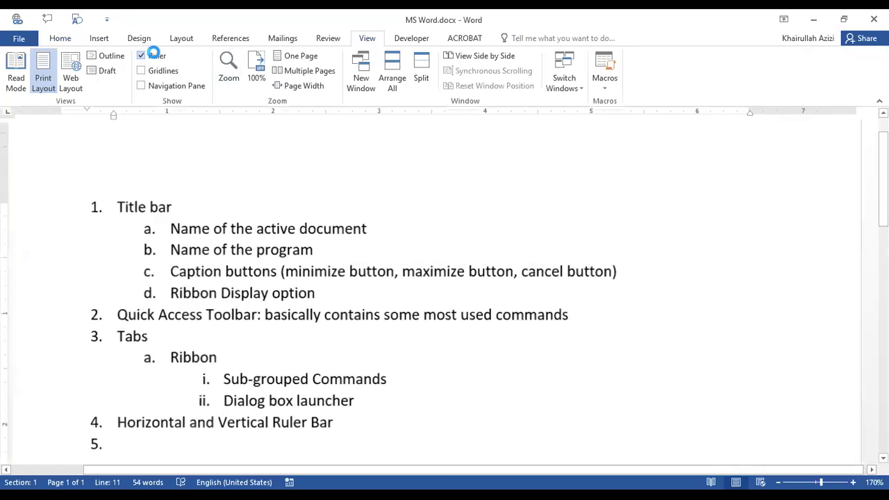
pyautogui.click(156, 59)
pyautogui.click(153, 57)
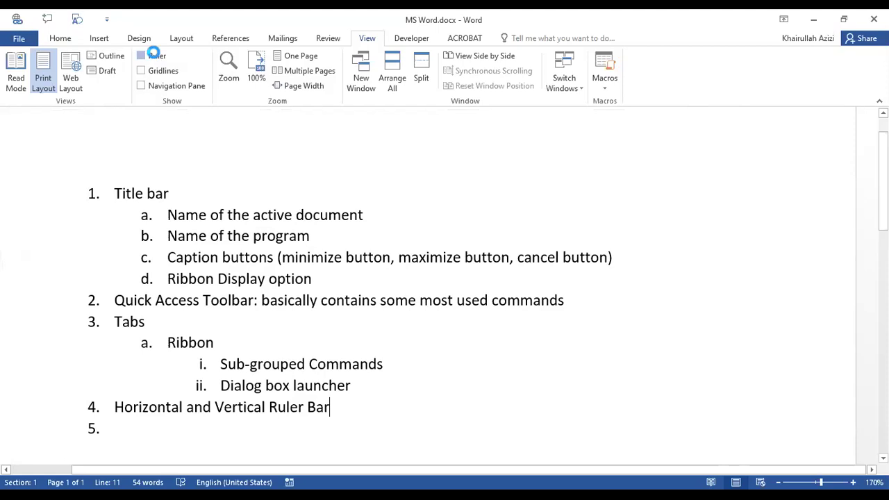
# Demonstrate vertical and horizontal scrolling, and enter "Horizontal and Vertical Scroll Bars" as list item 5.
pyautogui.click(286, 445)
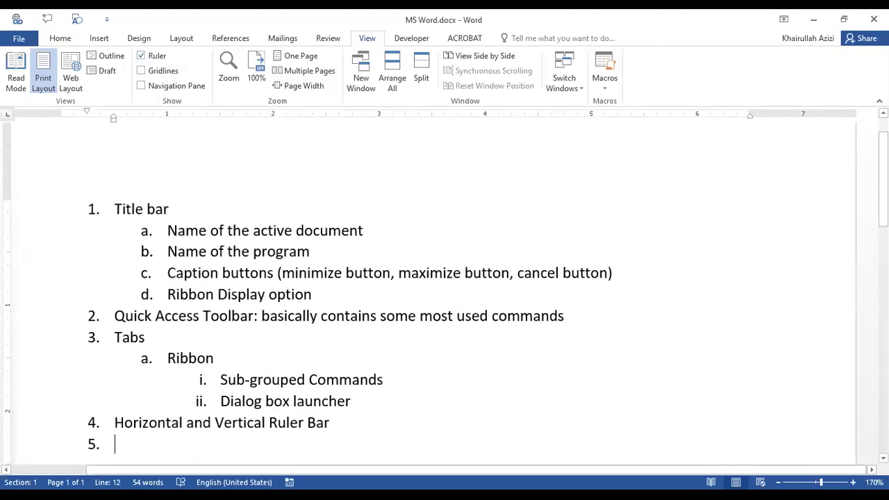
pyautogui.scroll(-3, 444, 291)
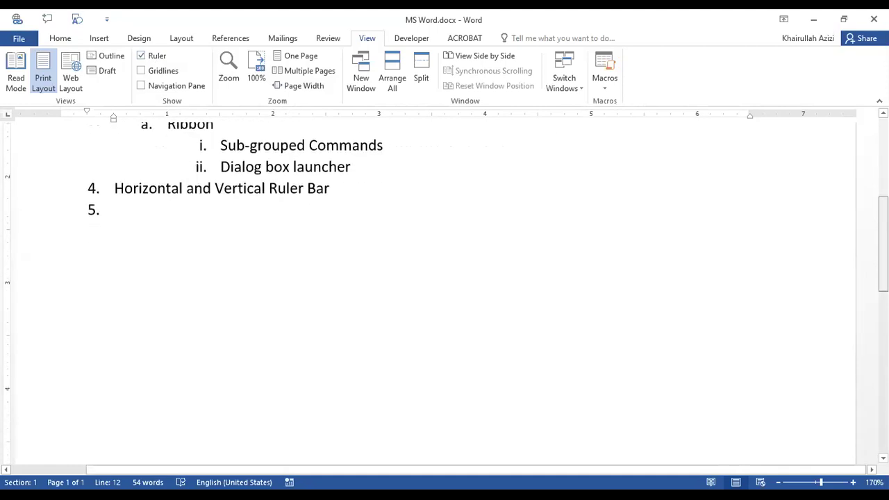
pyautogui.moveTo(557, 476); pyautogui.dragTo(527, 474)
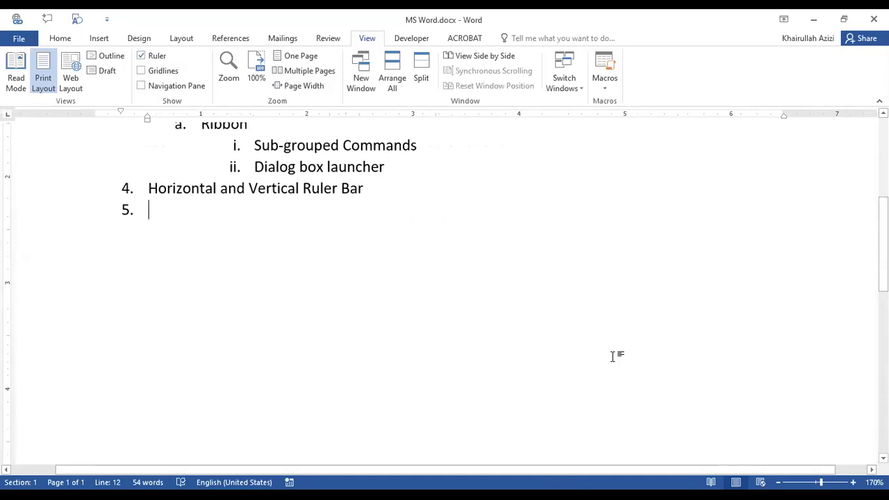
pyautogui.write('Horizonta')
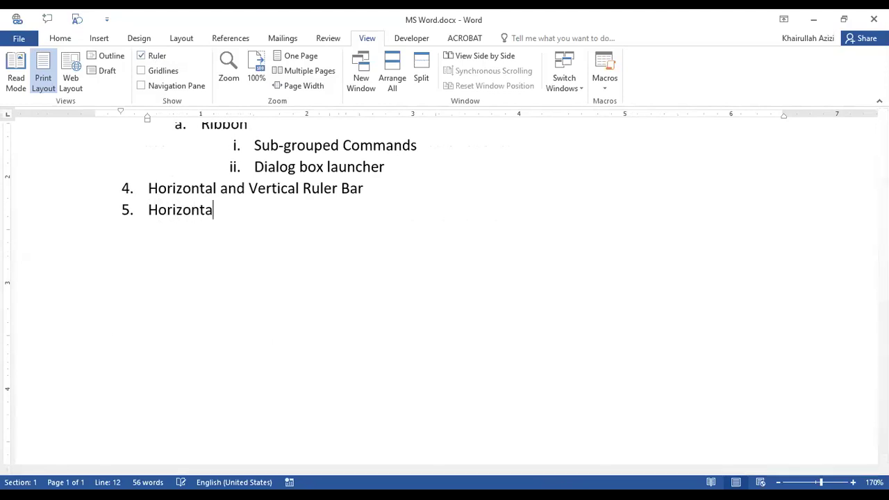
pyautogui.write('l and Vertical ')
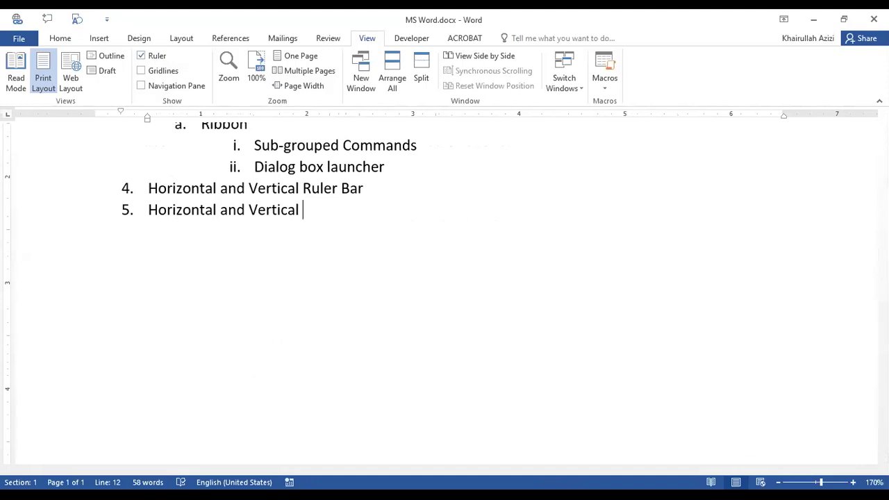
pyautogui.write('Scroll BAr')
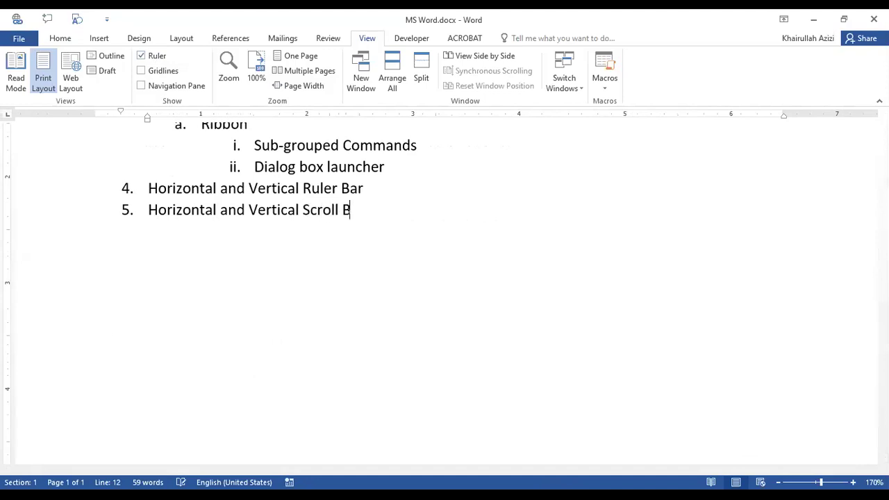
pyautogui.press('BackSpace')
pyautogui.press('BackSpace')
pyautogui.write('ars')
# Make list item 4 plural so it reads "Horizontal and Vertical Ruler Bars".
pyautogui.press('Up')
pyautogui.write('s')
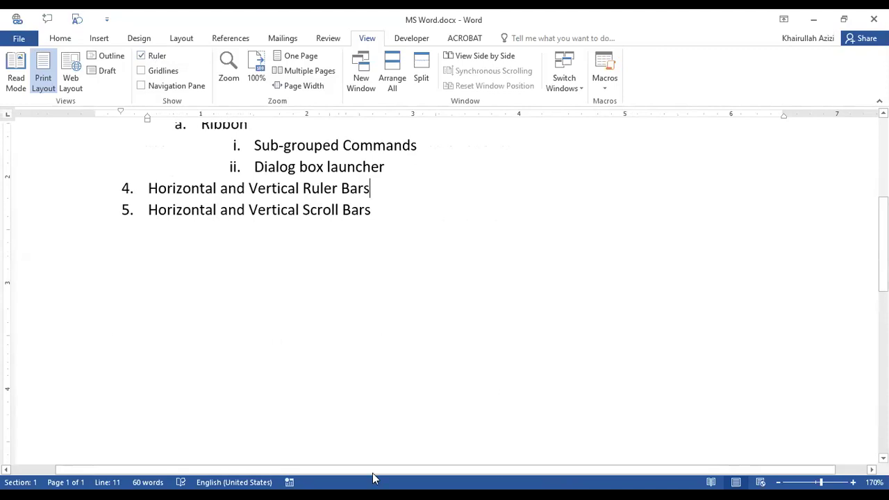
pyautogui.moveTo(335, 475); pyautogui.dragTo(494, 477)
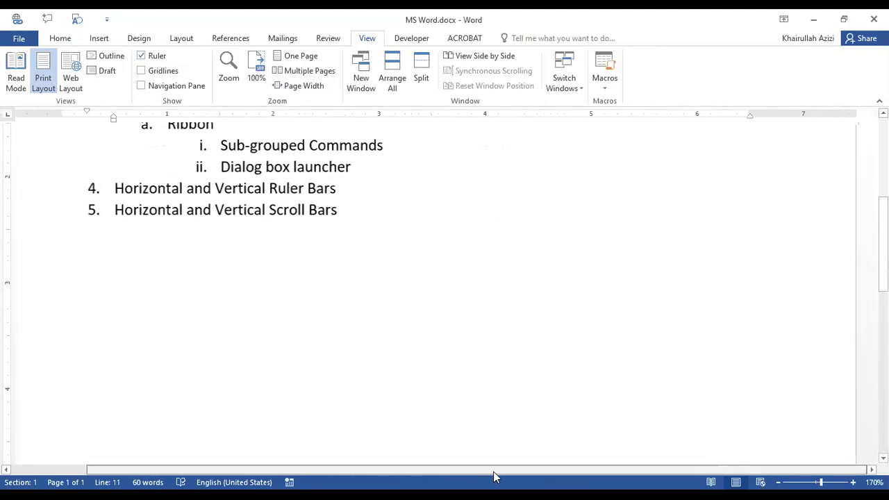
# Scroll the document horizontally and vertically to demonstrate both scroll bars.
pyautogui.moveTo(395, 476); pyautogui.dragTo(317, 470)
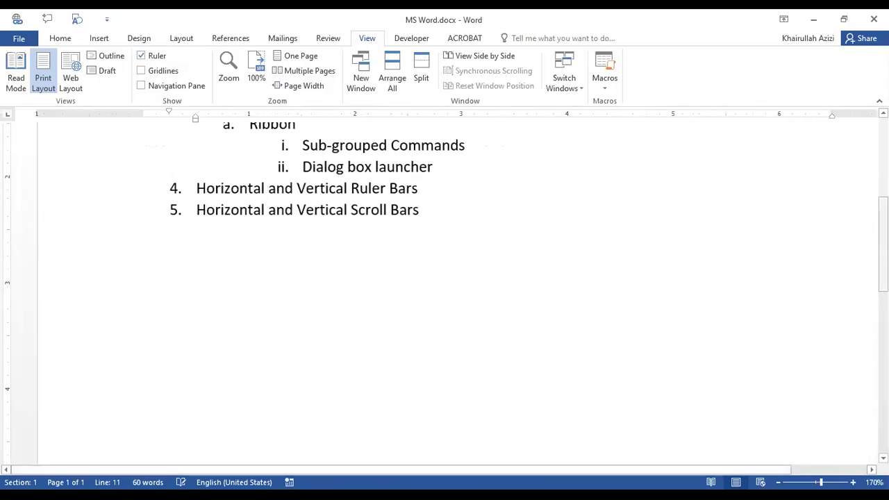
pyautogui.scroll(1, 882, 243)
pyautogui.scroll(1, 457, 292)
pyautogui.scroll(-3, 457, 292)
pyautogui.scroll(2, 457, 291)
pyautogui.scroll(2, 445, 278)
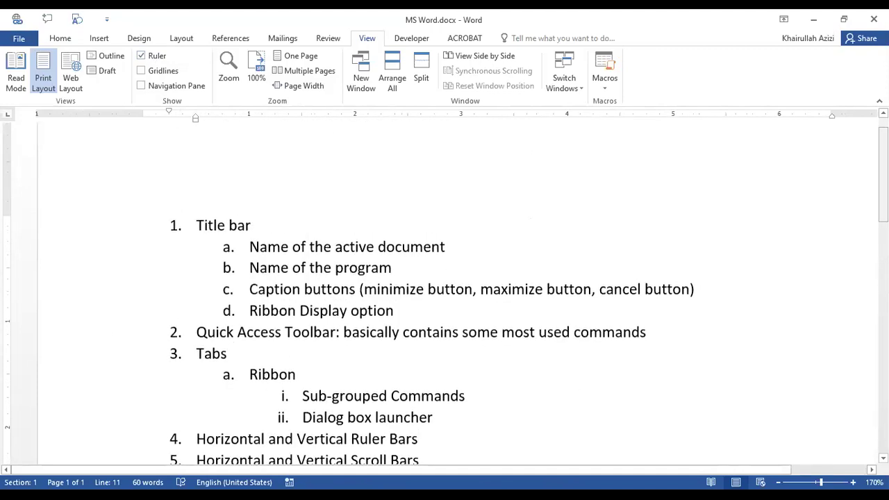
# Add list item 6 reading "Status Bar: shows more information about your document.".
pyautogui.scroll(-2, 444, 278)
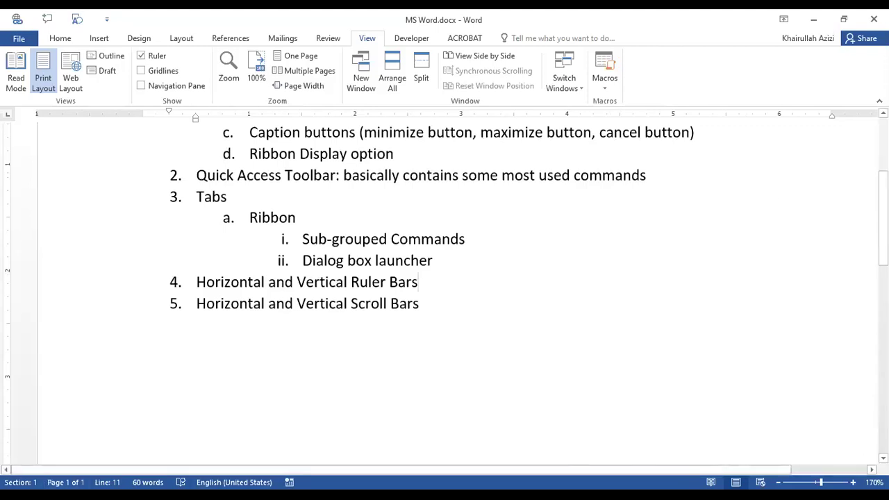
pyautogui.click(429, 300)
pyautogui.press('Return')
pyautogui.write('Status Baa')
pyautogui.press('BackSpace')
pyautogui.write('r:')
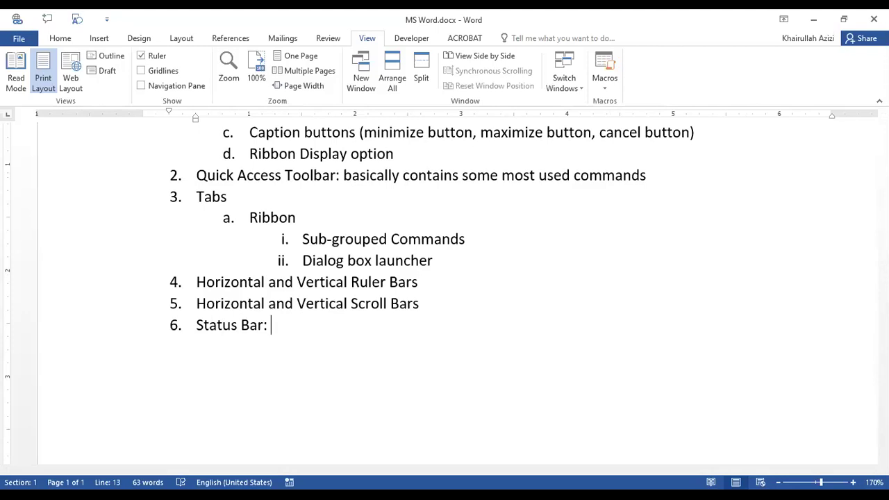
pyautogui.write(' shows more inform')
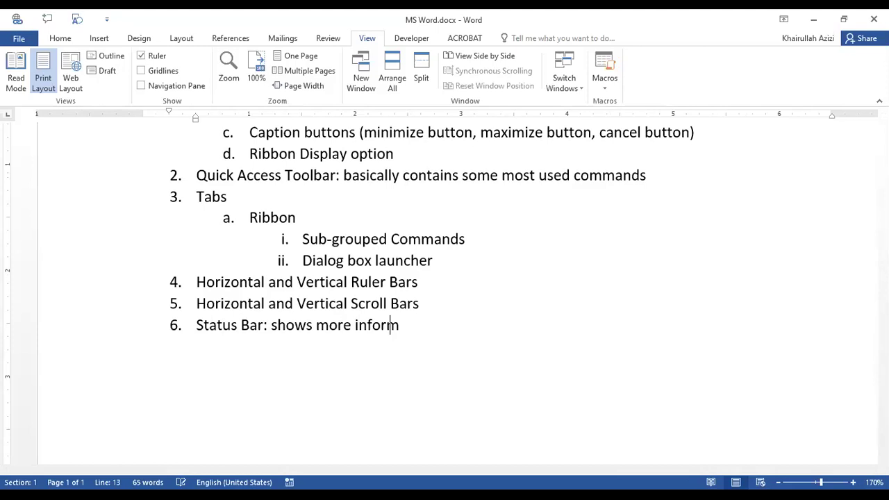
pyautogui.write('ation about yo')
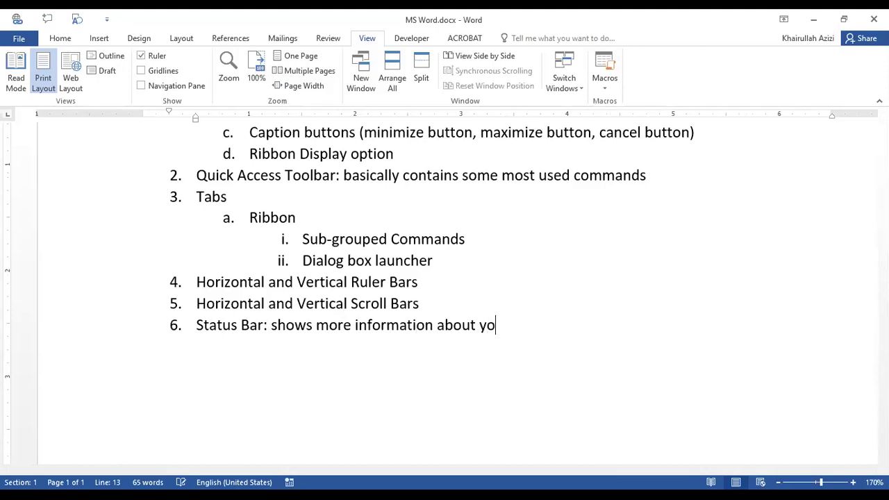
pyautogui.write('ur document.')
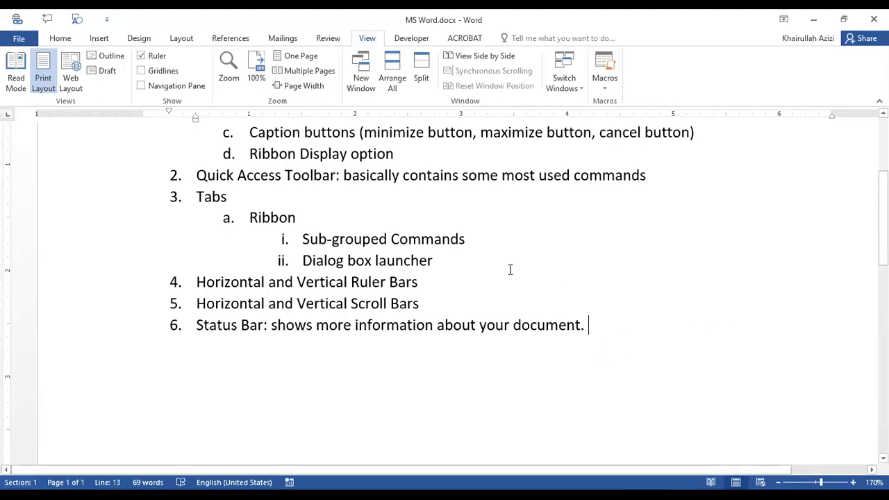
# Place the cursor in different list lines to demonstrate the status bar's line number.
pyautogui.click(473, 241)
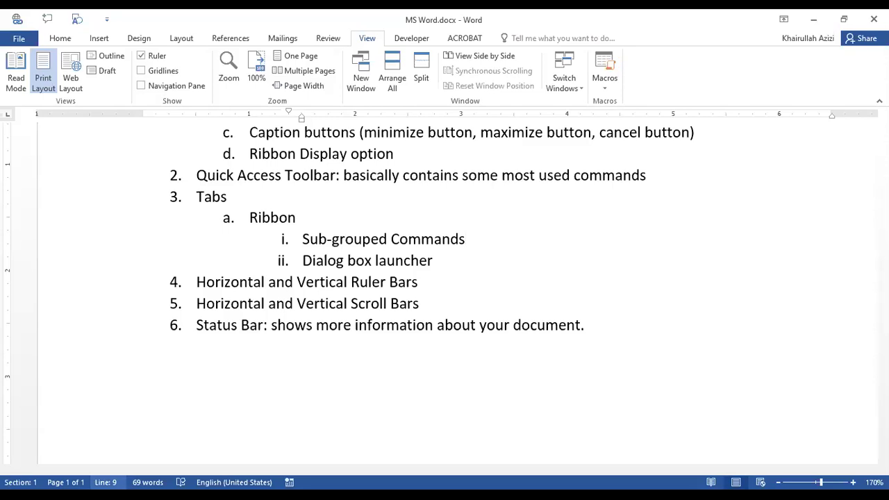
pyautogui.click(724, 136)
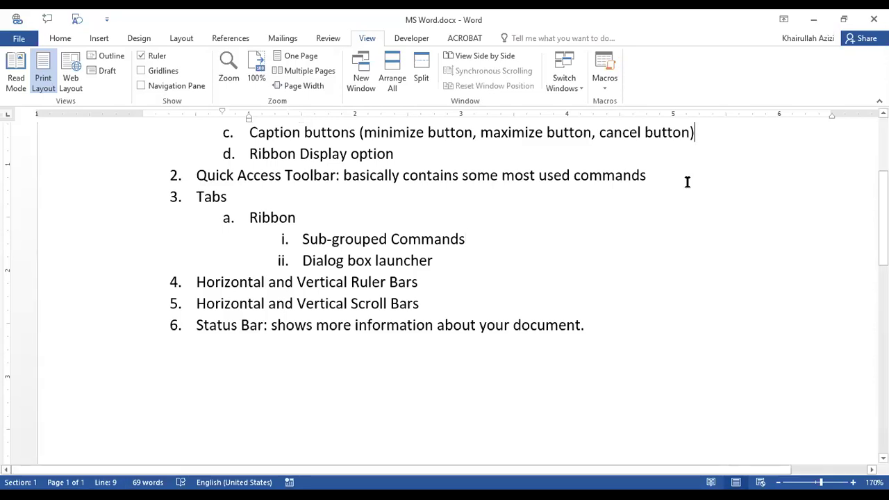
pyautogui.scroll(2, 101, 382)
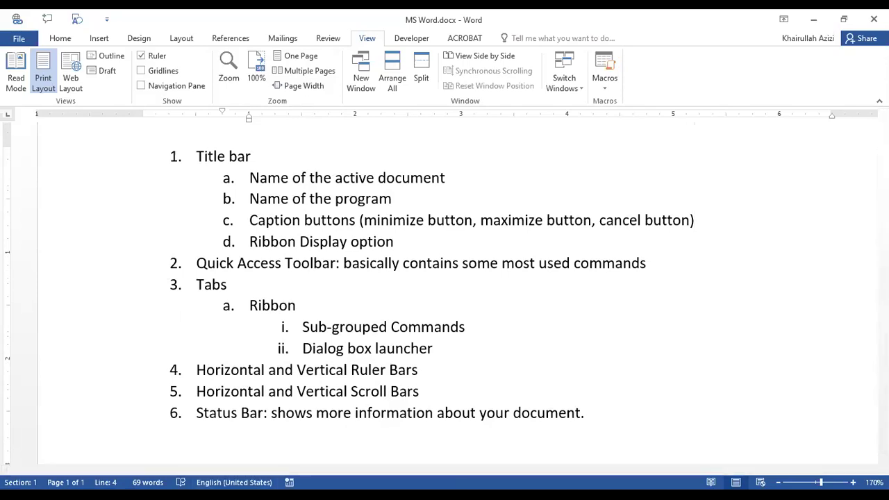
# Hide and redisplay the Section and Word Count indicators to demonstrate customizing the status bar.
pyautogui.rightClick(535, 482)
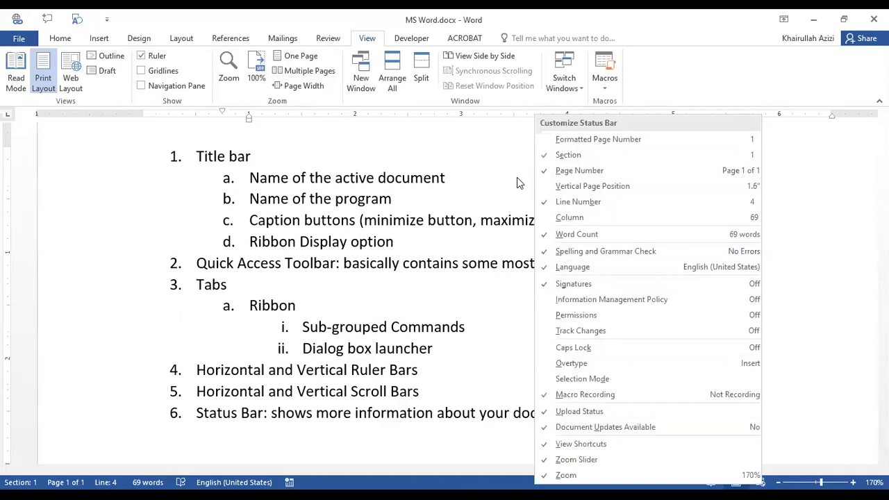
pyautogui.click(568, 155)
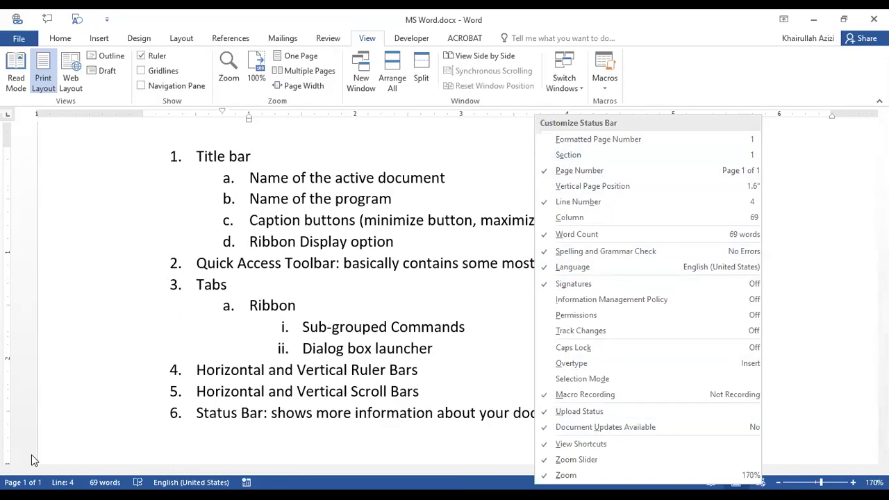
pyautogui.click(547, 155)
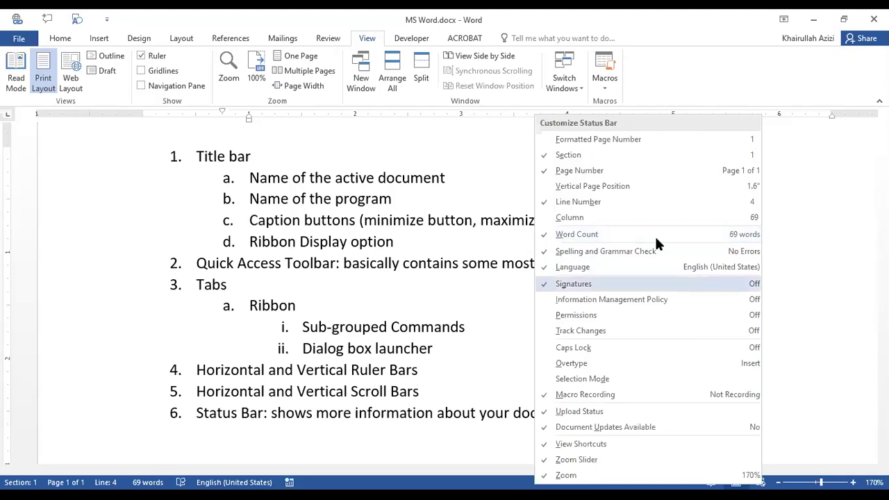
pyautogui.click(613, 235)
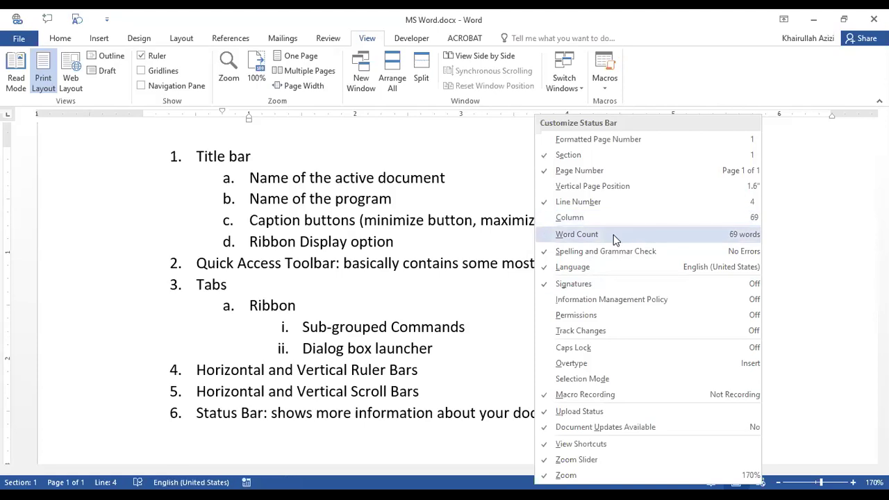
pyautogui.click(614, 235)
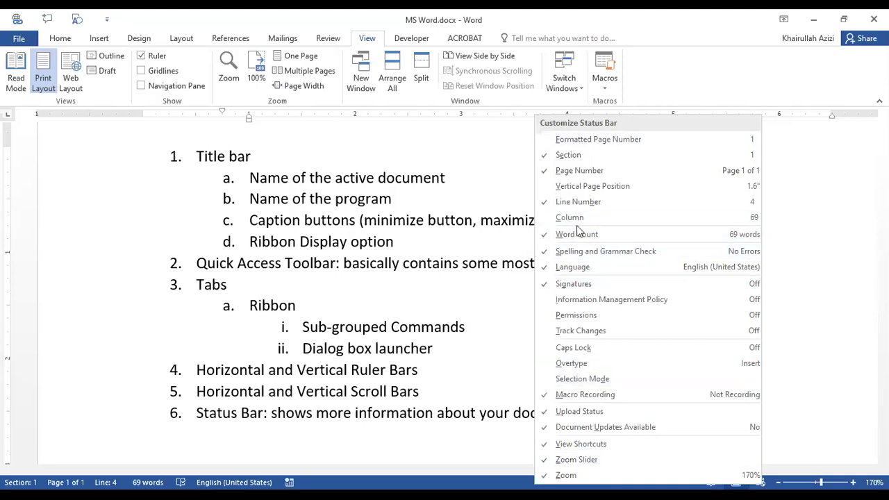
pyautogui.click(400, 432)
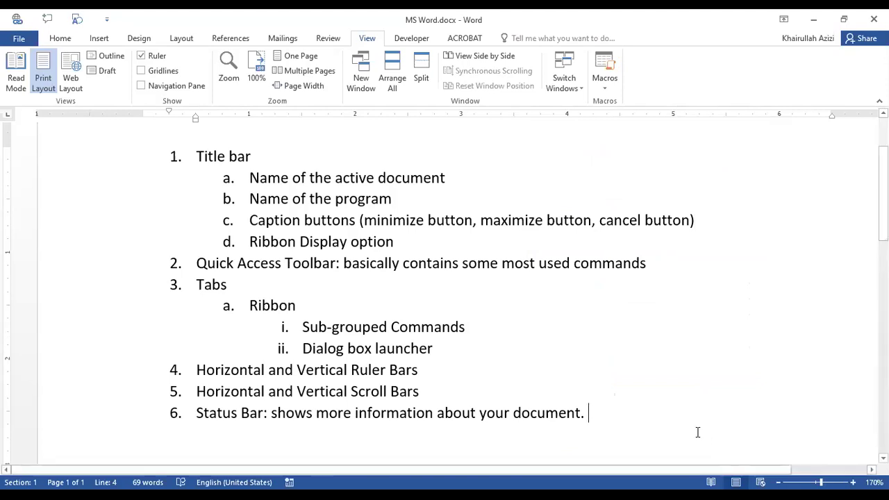
# Add list item 7 reading "Zoom Slider Bar:".
pyautogui.press('Return')
pyautogui.write('Z')
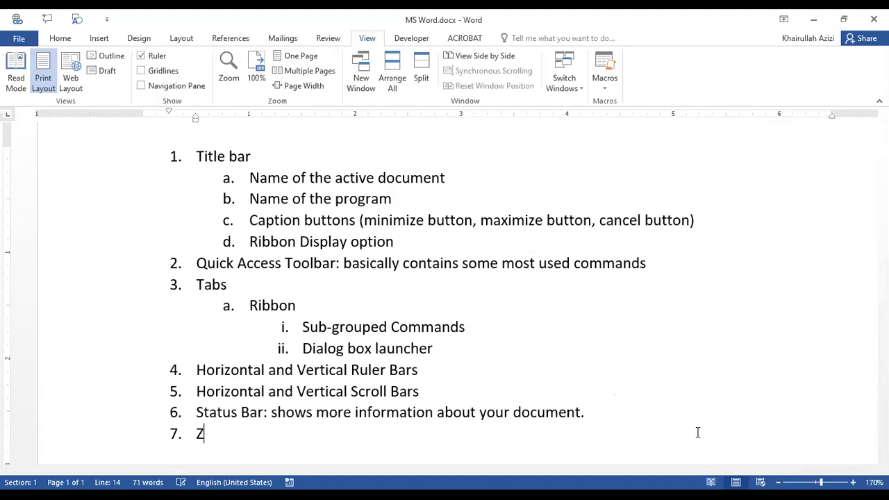
pyautogui.write('oom Sli')
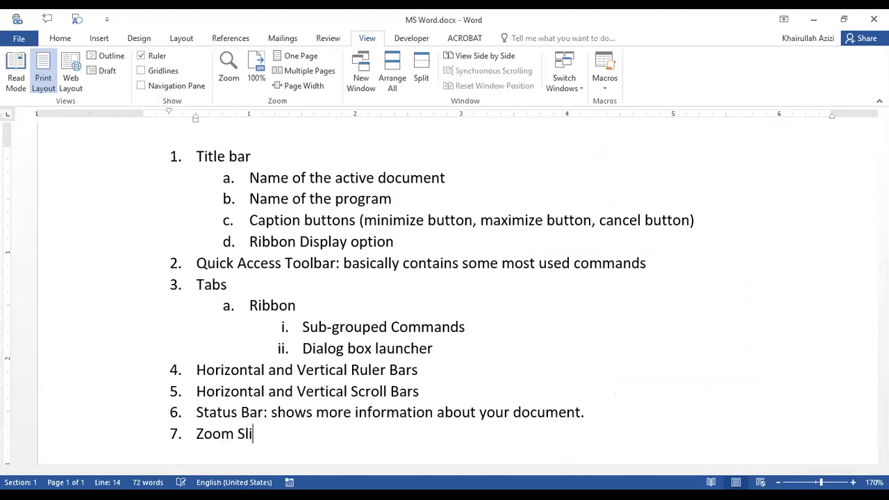
pyautogui.write('der Bar:')
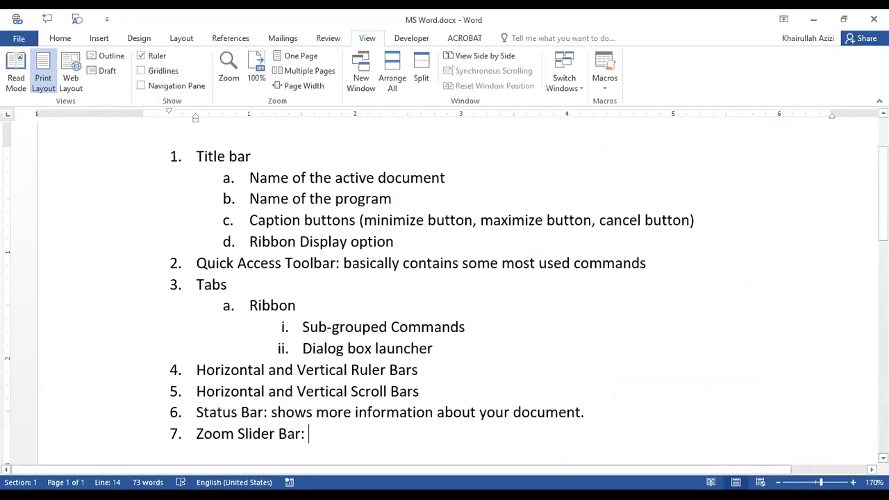
# Demonstrate zooming by enlarging the page to 210% and reducing it to 150%.
pyautogui.scroll(4, 445, 292)
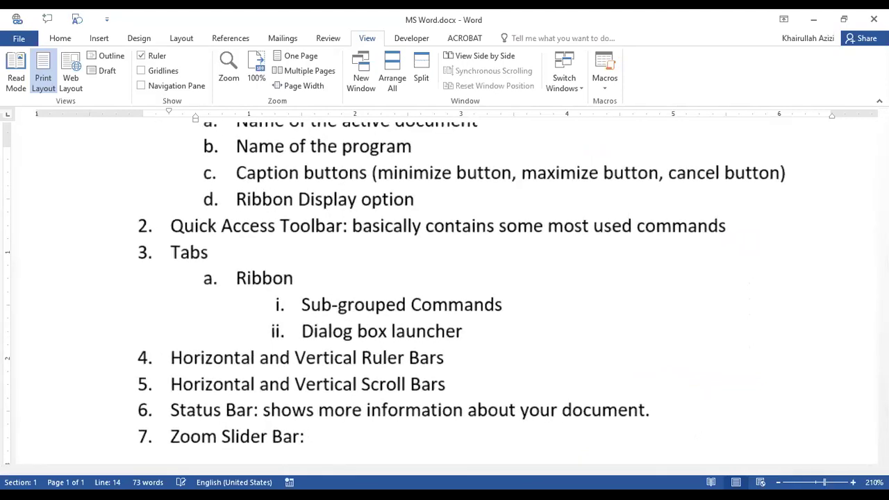
pyautogui.scroll(-6, 783, 463)
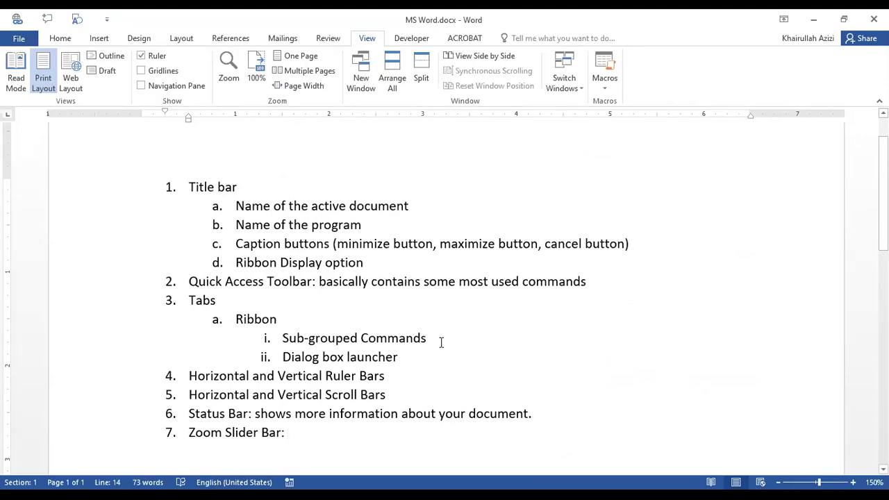
pyautogui.scroll(1, 440, 342)
pyautogui.scroll(-1, 347, 209)
pyautogui.scroll(1, 313, 276)
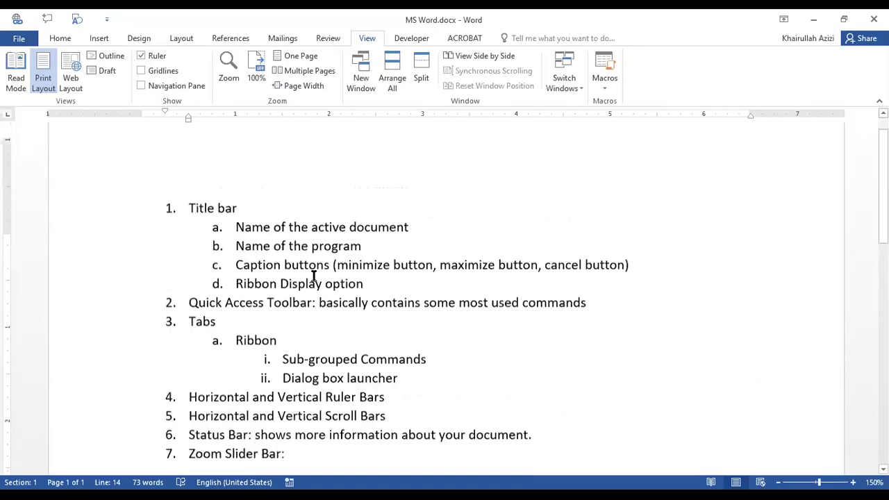
# Insert an unnumbered line above the first list item and enter the heading "Interface of MS Word".
pyautogui.scroll(1, 313, 277)
pyautogui.click(185, 230)
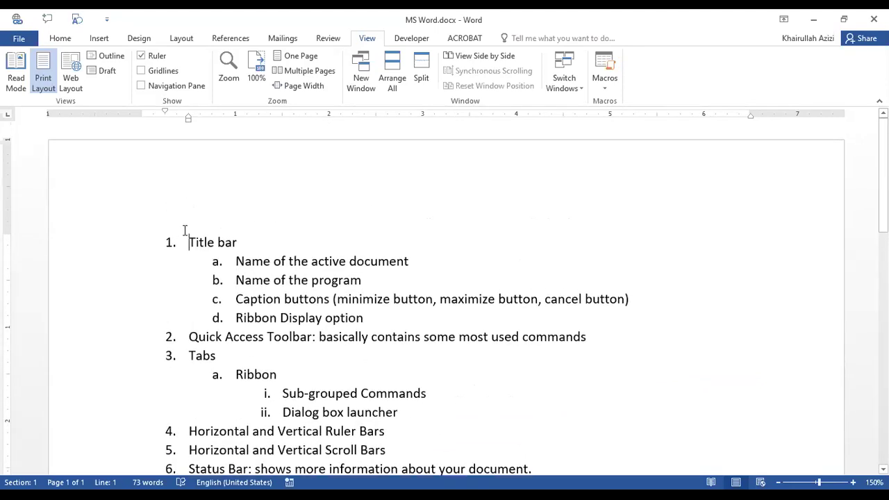
pyautogui.press('Return')
pyautogui.click(220, 239)
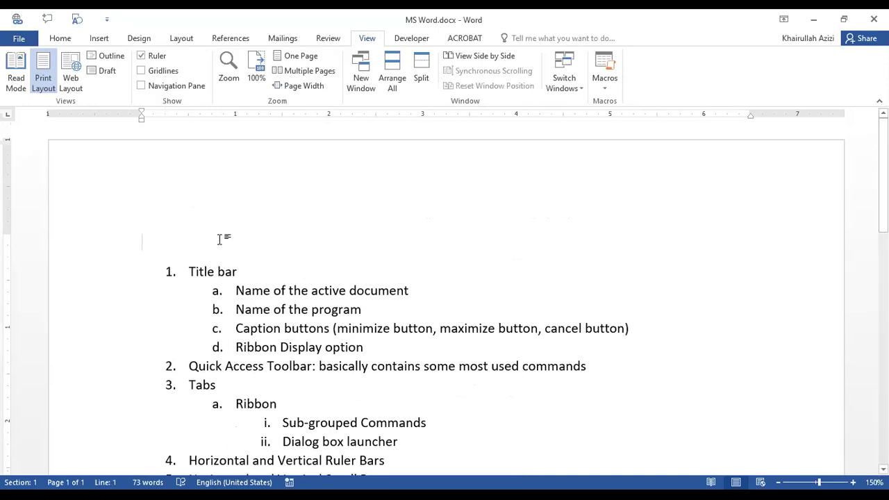
pyautogui.write('Interf')
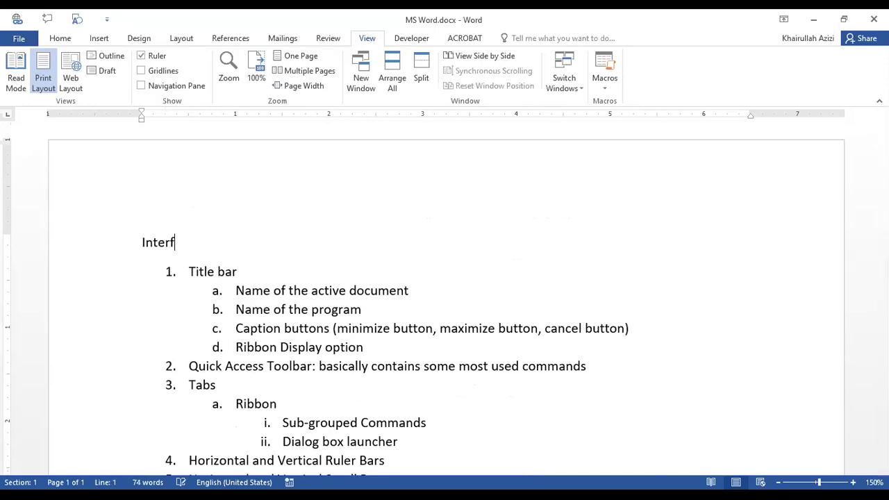
pyautogui.write('ace of MS Word')
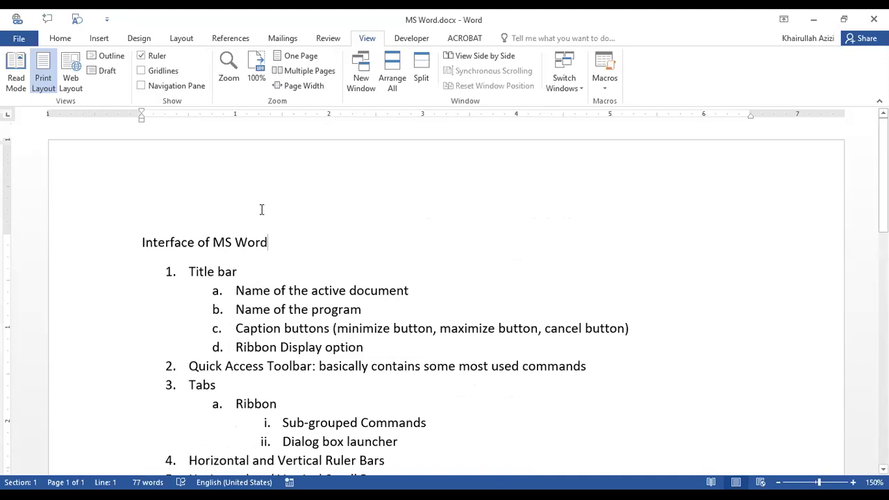
# Review the finished list and delete the document's entire content.
pyautogui.scroll(-5, 489, 397)
pyautogui.scroll(3, 368, 375)
pyautogui.scroll(3, 375, 386)
pyautogui.scroll(-3, 422, 389)
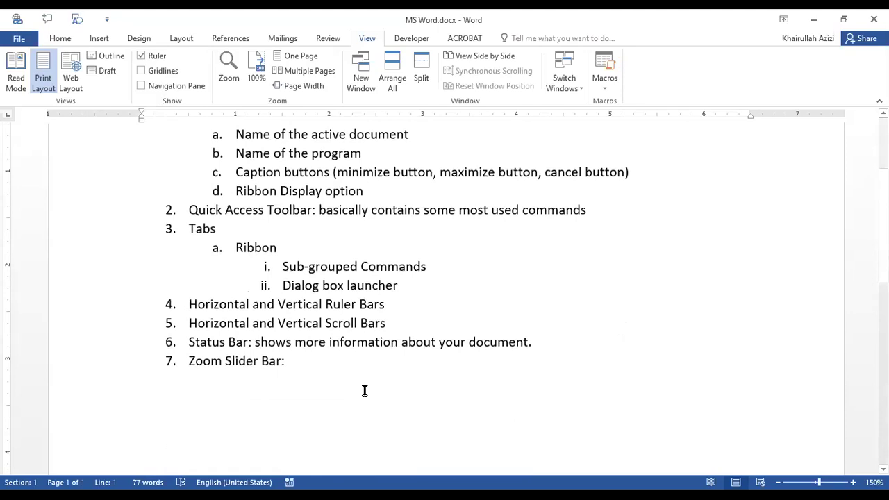
pyautogui.hotkey('ctrl', 'a')
pyautogui.scroll(3, 157, 206)
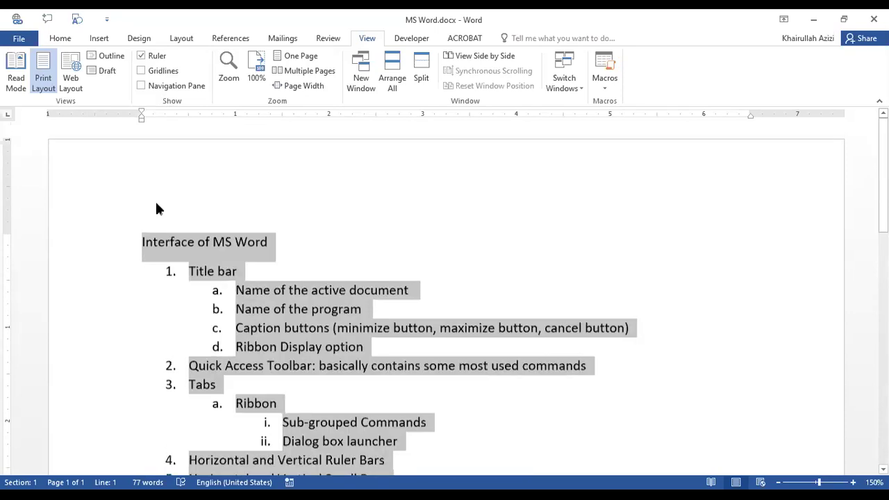
pyautogui.press('Delete')
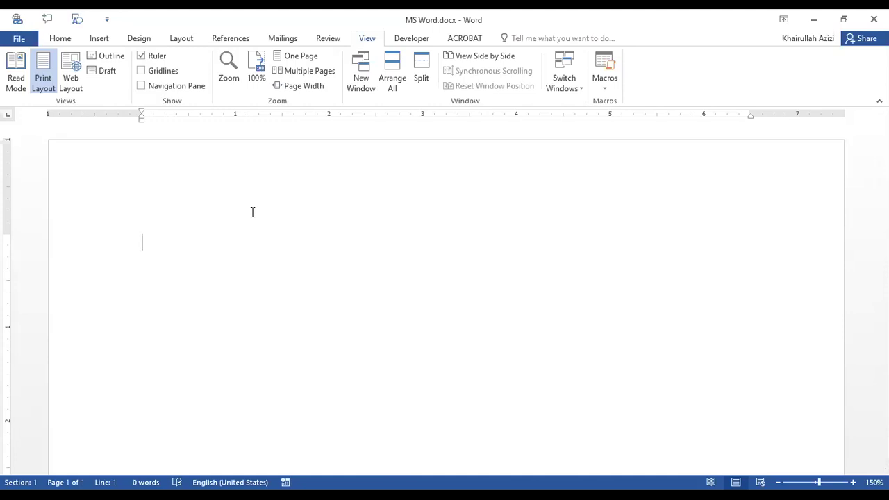
# Enter the column headings ID, Name and Salary, aligning the last two with new left tab stops at 2 and 5 inches.
pyautogui.write('ID')
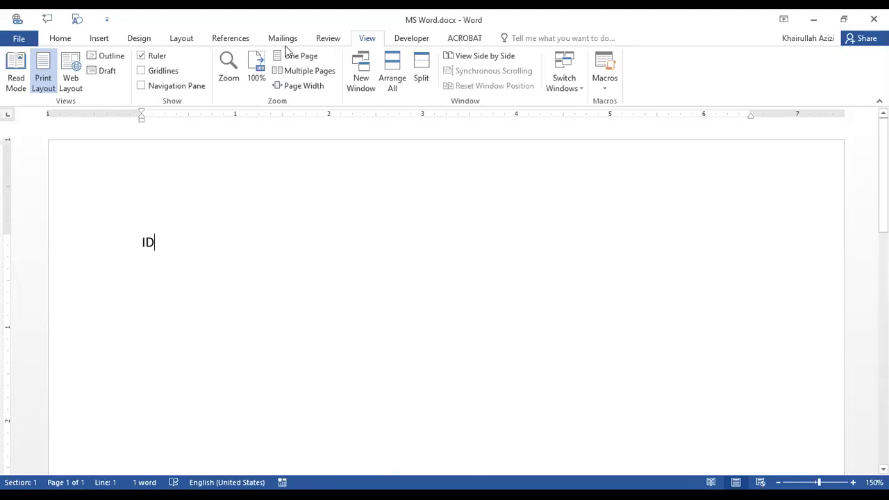
pyautogui.click(330, 118)
pyautogui.press('Tab')
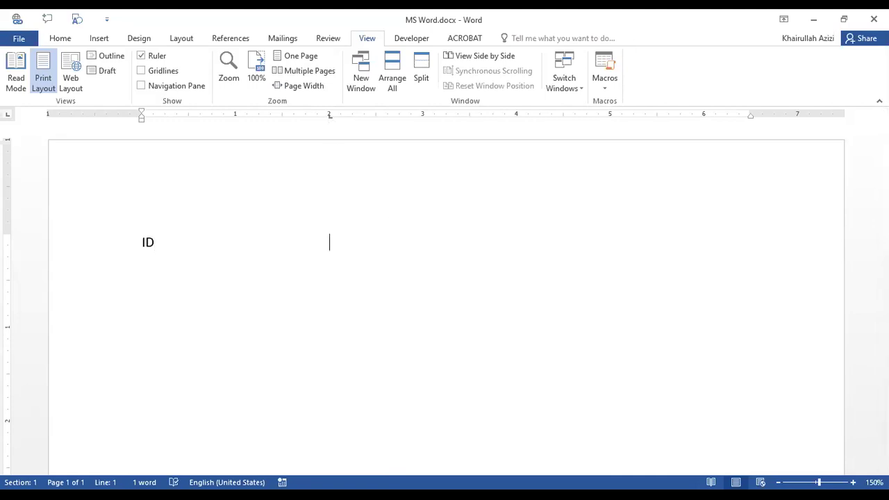
pyautogui.write('Name')
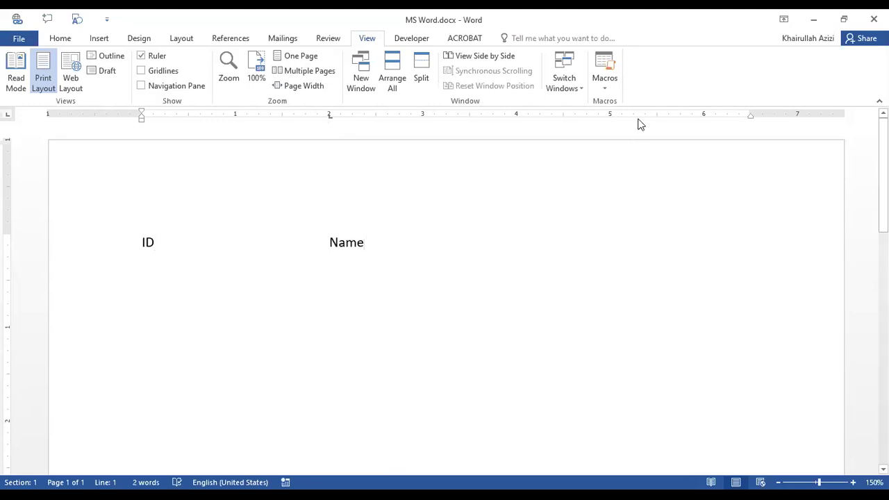
pyautogui.click(609, 113)
pyautogui.press('Tab')
pyautogui.write('Salary')
pyautogui.press('Return')
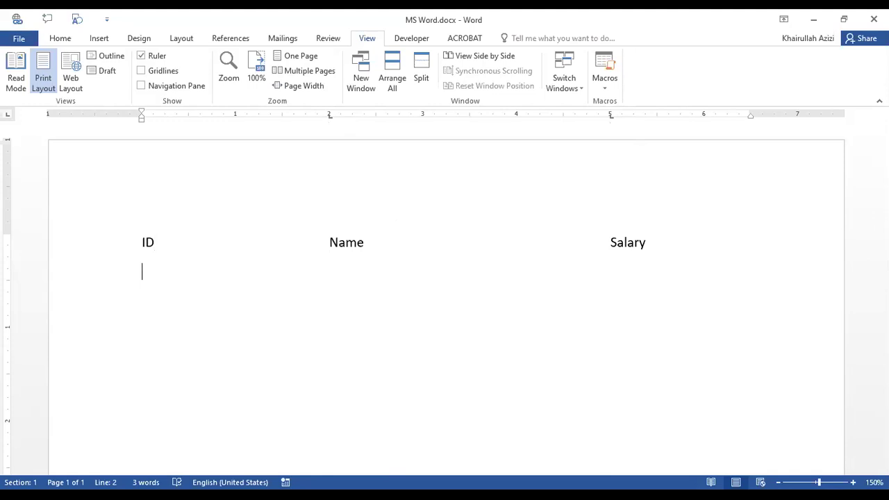
# Enter the first record under the headings with ID 1, the person's name and salary 45000, aligned to the tab stops.
pyautogui.write('1')
pyautogui.press('Tab')
pyautogui.write('Ali')
pyautogui.press('Tab')
pyautogui.write('45000')
pyautogui.press('BackSpace')
pyautogui.press('BackSpace')
pyautogui.press('BackSpace')
# Enter the second record with ID 2, the person's name and salary 75000, aligned to the tab stops.
pyautogui.write('2\tKhan')
pyautogui.press('Tab')
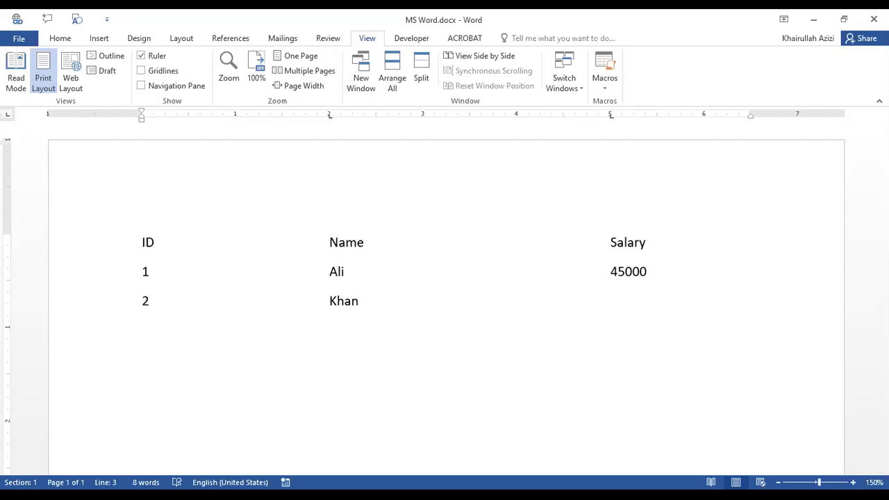
pyautogui.write('75000')
pyautogui.press('Return')
# Enter the third record with ID 3, the person's name and salary 56000, aligned to the tab stops.
pyautogui.write('3')
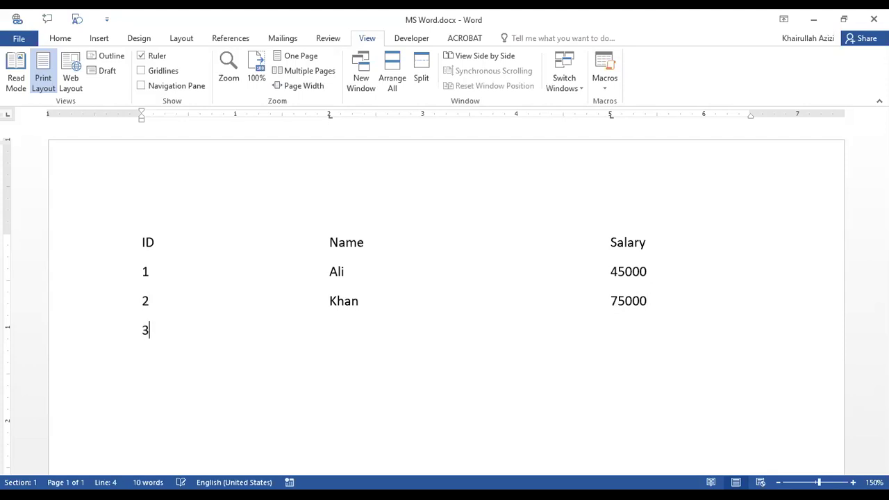
pyautogui.press('Tab')
pyautogui.write('Faisal')
pyautogui.press('Tab')
pyautogui.write('56000')
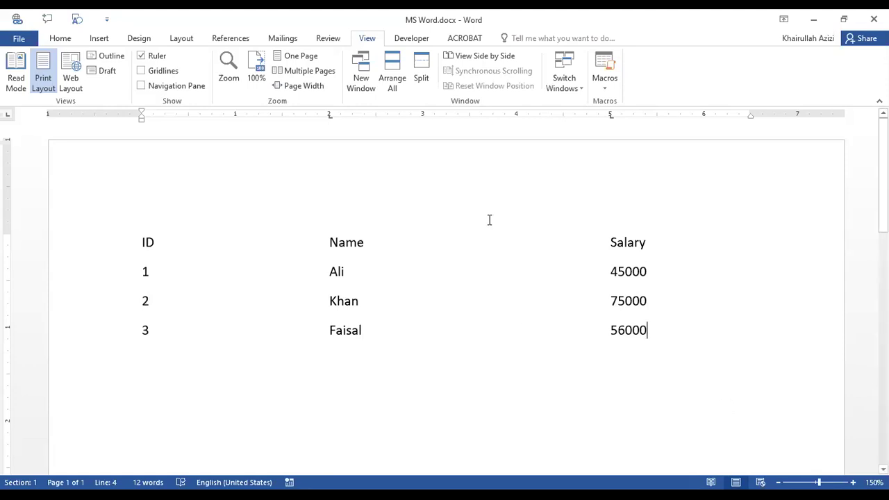
# Convert the tabbed headings and records into a three-column table, separating text at tabs and autofitting it to the window.
pyautogui.click(100, 38)
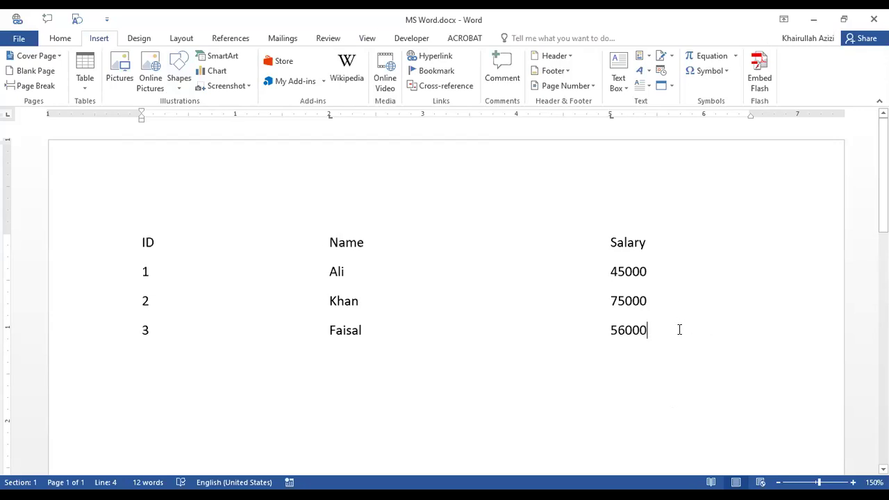
pyautogui.moveTo(679, 329); pyautogui.dragTo(43, 238)
pyautogui.click(192, 243)
pyautogui.moveTo(671, 329); pyautogui.dragTo(109, 236)
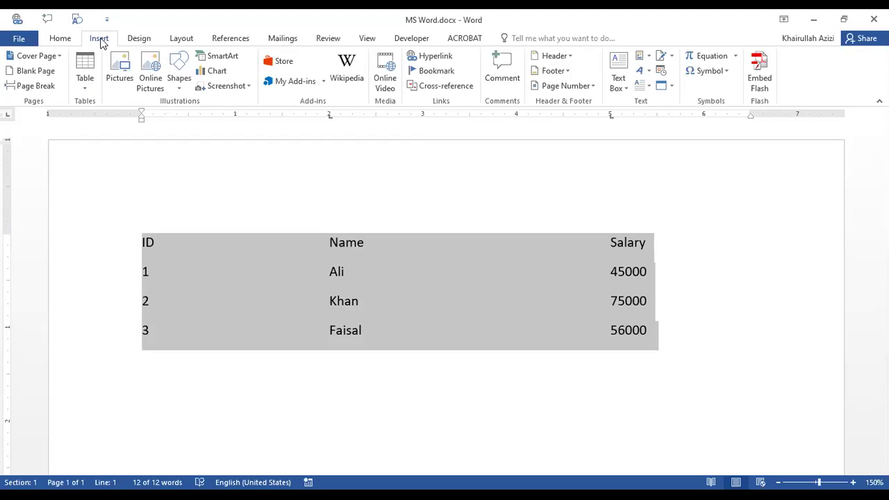
pyautogui.click(86, 89)
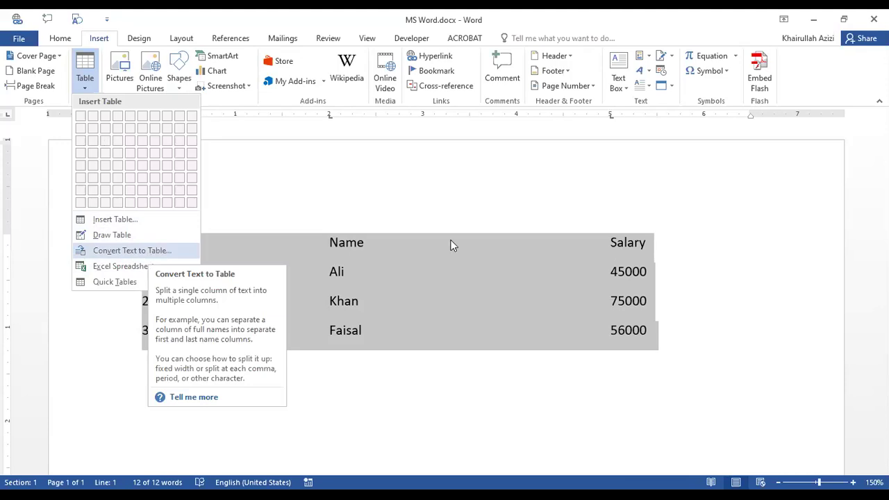
pyautogui.click(137, 252)
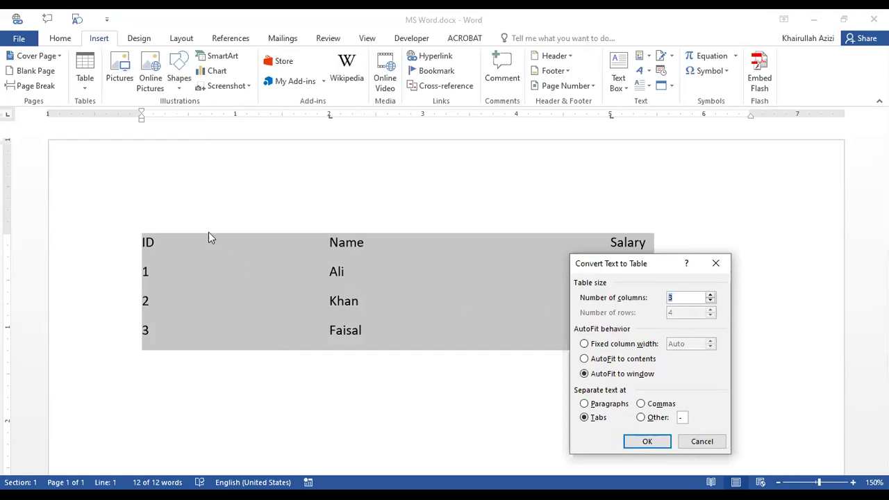
pyautogui.click(655, 445)
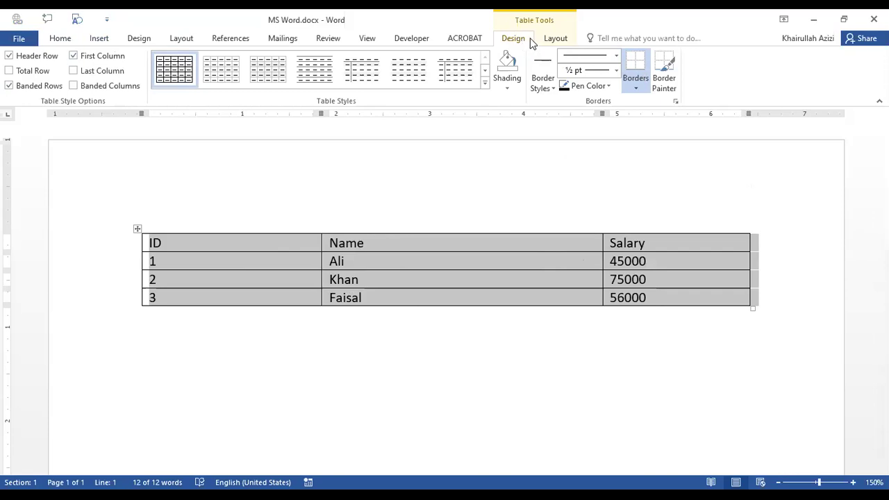
# Add the line "Contextual Tabs:" below the table, leaving a blank line between them.
pyautogui.click(334, 349)
pyautogui.press('Return')
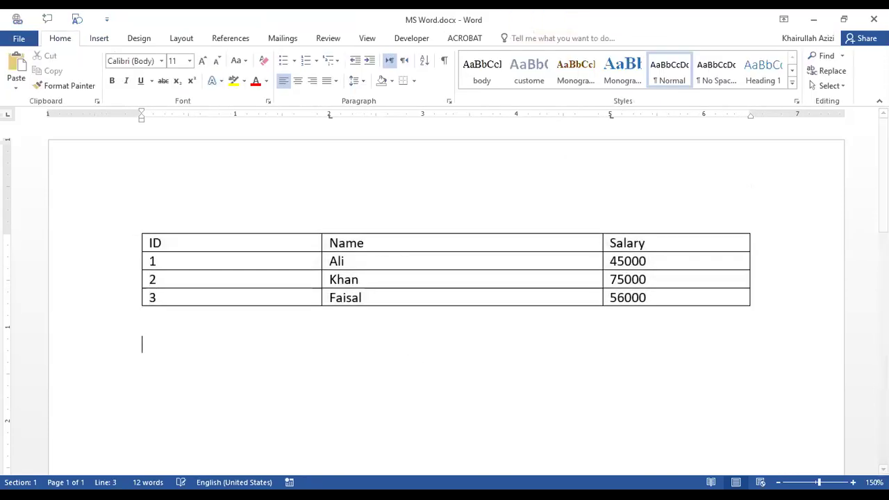
pyautogui.write('conte')
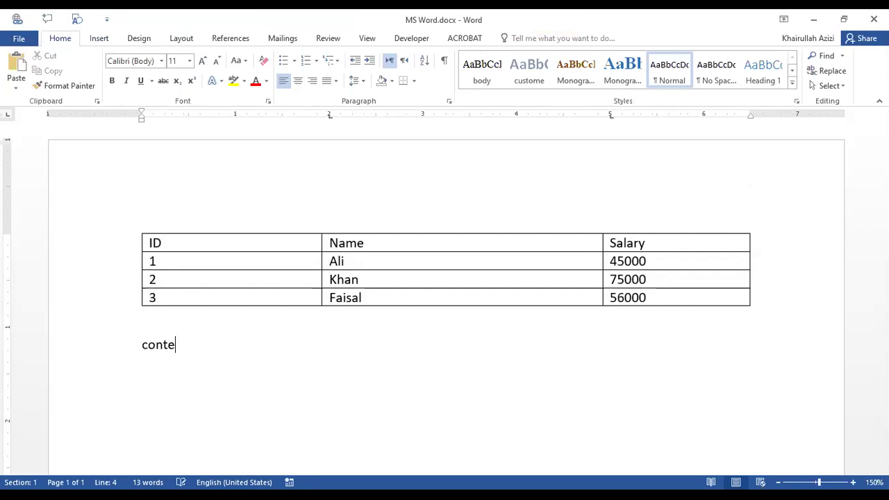
pyautogui.write('xtual Ta')
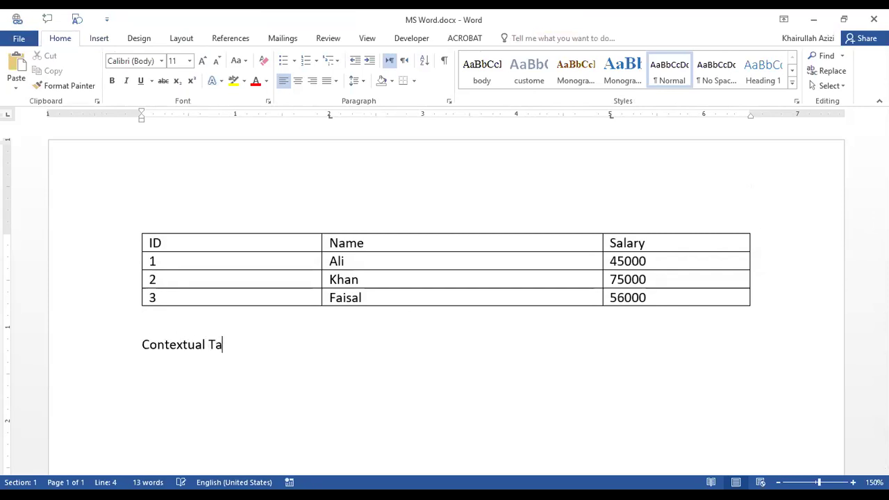
pyautogui.write('bs:')
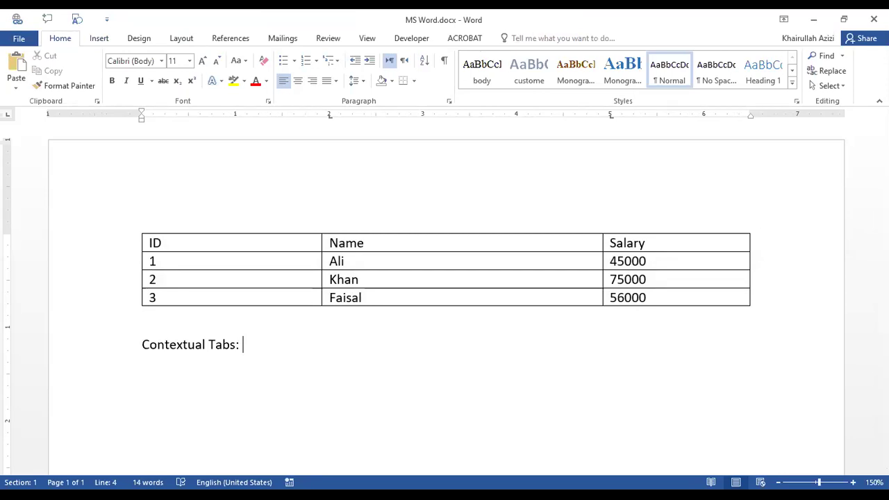
# Draw a rectangle about 2.38 inches wide and 0.79 inches high beside the "Contextual Tabs:" text.
pyautogui.click(103, 37)
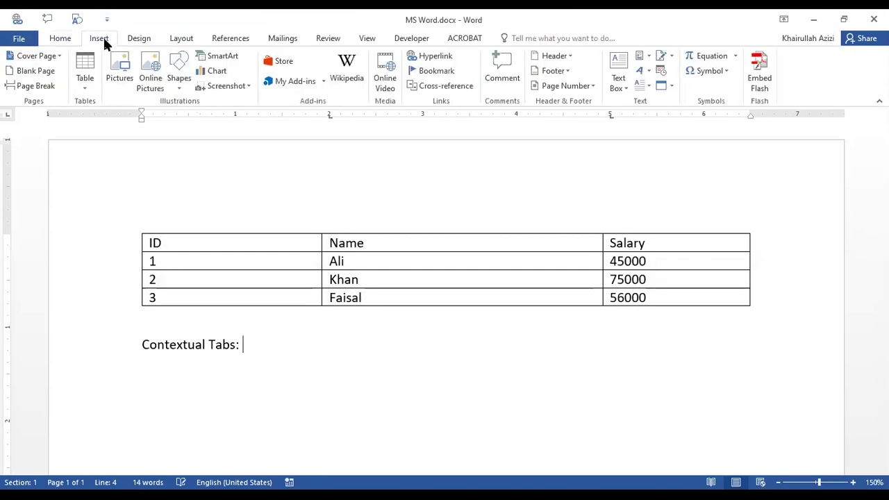
pyautogui.click(182, 82)
pyautogui.click(175, 183)
pyautogui.moveTo(306, 344); pyautogui.dragTo(527, 413)
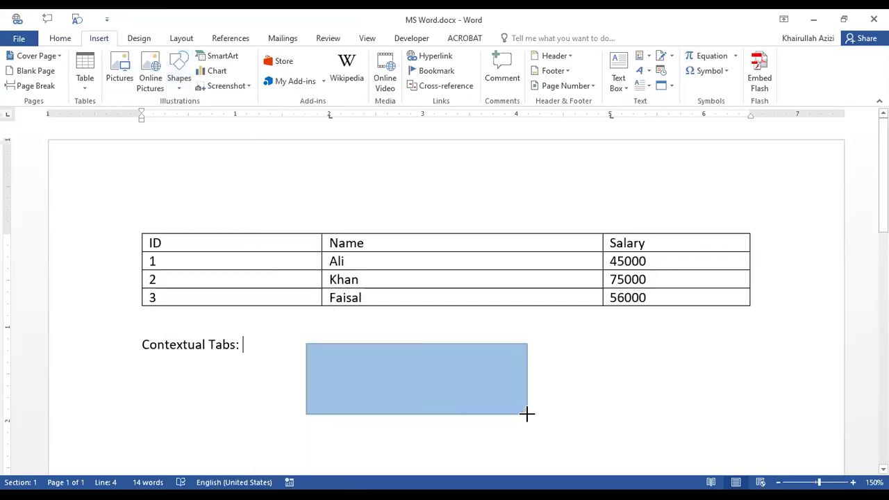
pyautogui.moveTo(527, 414); pyautogui.dragTo(529, 418)
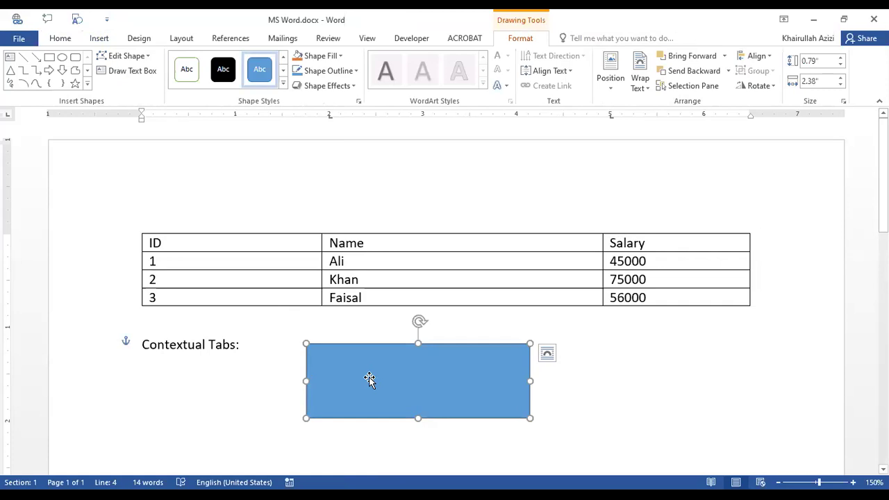
# Compare the contextual design and layout tools offered for the table with the formatting tools offered for the rectangle.
pyautogui.click(362, 262)
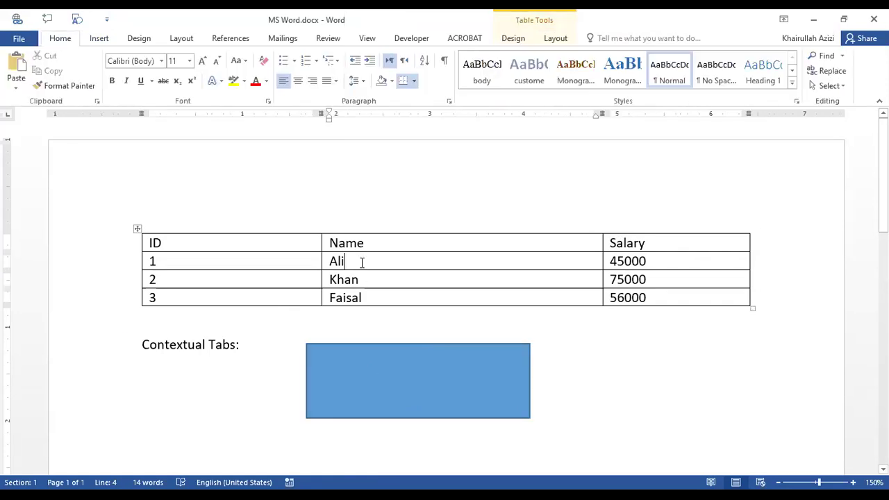
pyautogui.click(512, 38)
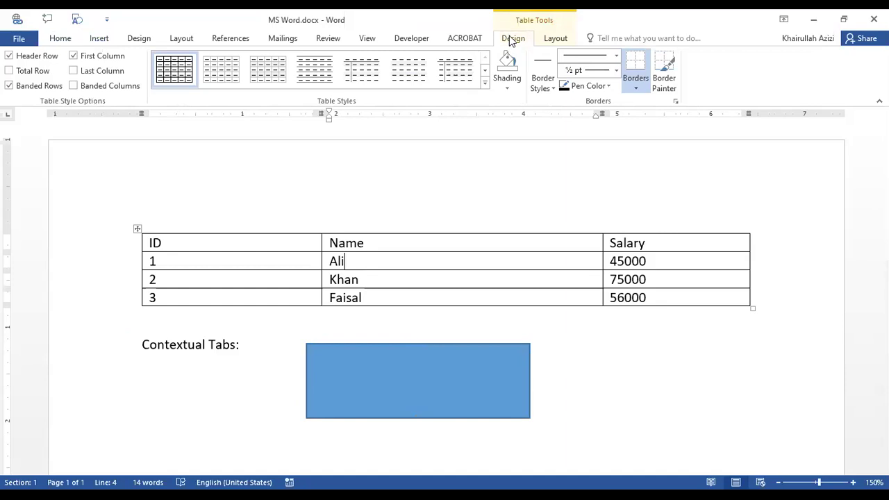
pyautogui.click(554, 37)
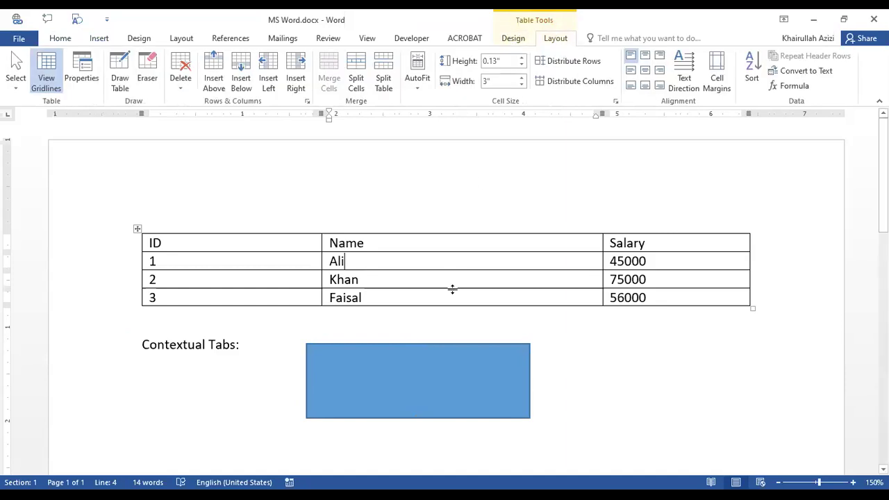
pyautogui.click(452, 372)
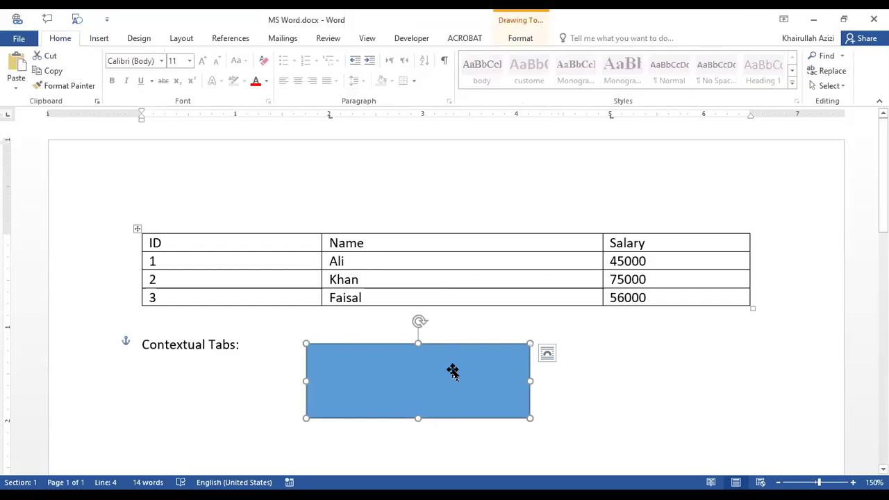
pyautogui.click(524, 39)
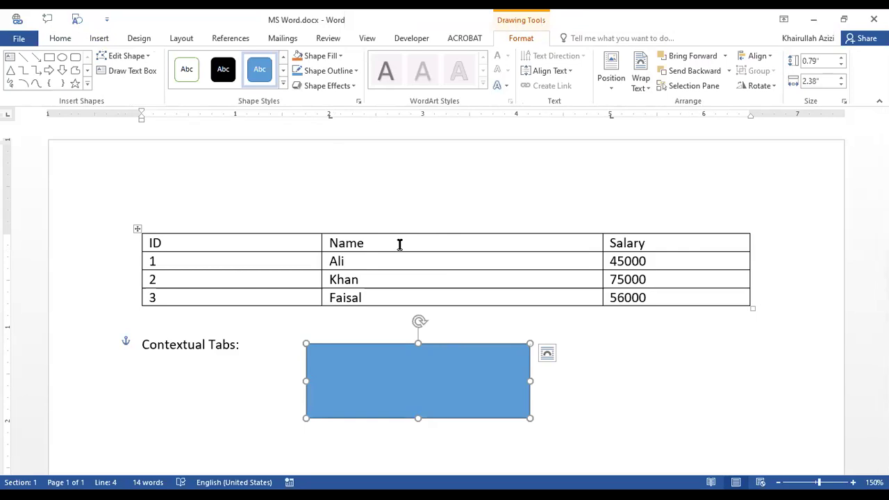
pyautogui.click(435, 261)
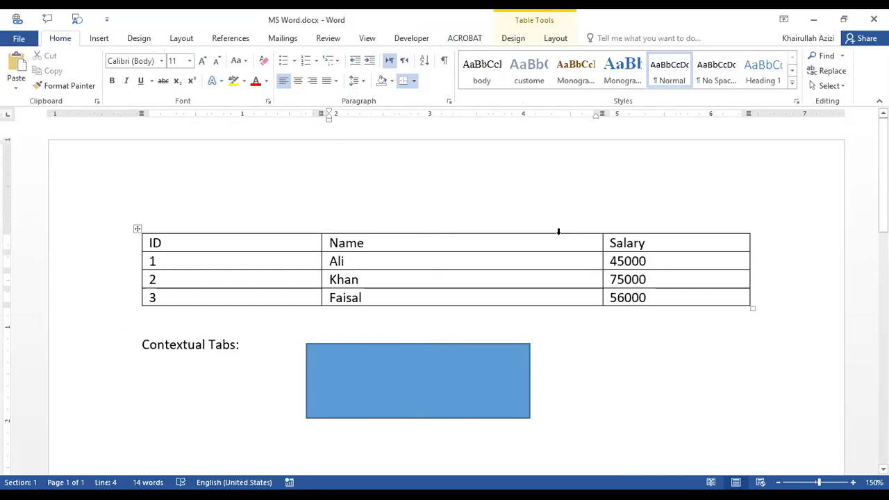
pyautogui.click(755, 231)
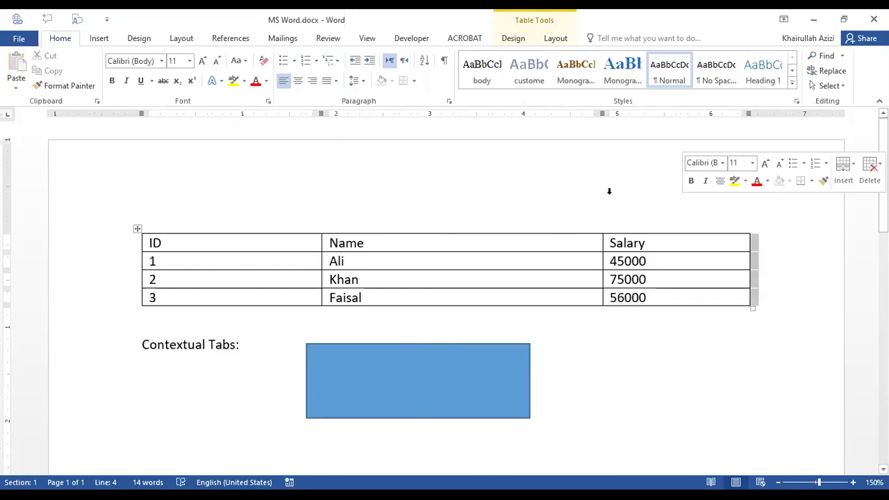
pyautogui.click(510, 36)
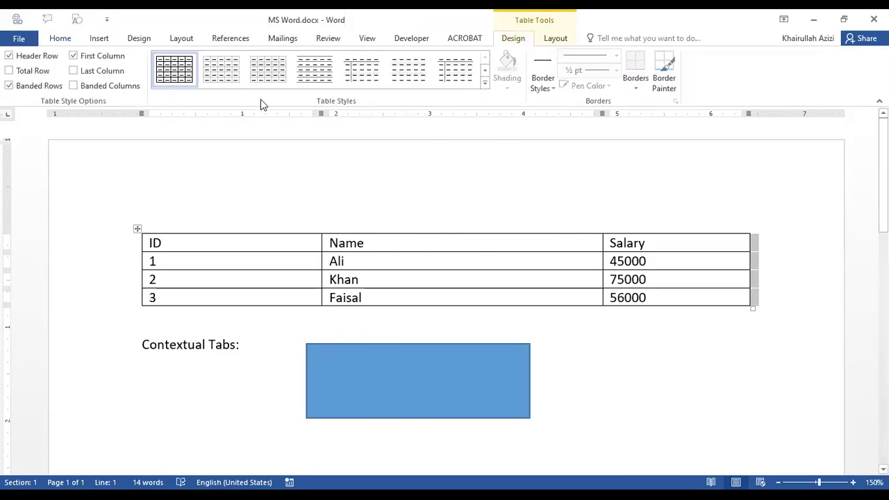
# Show the rectangle's contextual formatting tools once more and delete the rectangle.
pyautogui.click(436, 372)
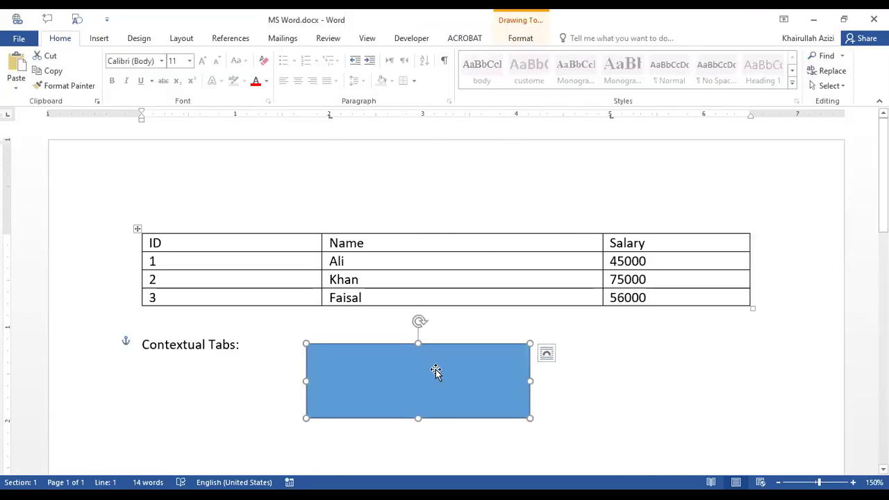
pyautogui.click(520, 38)
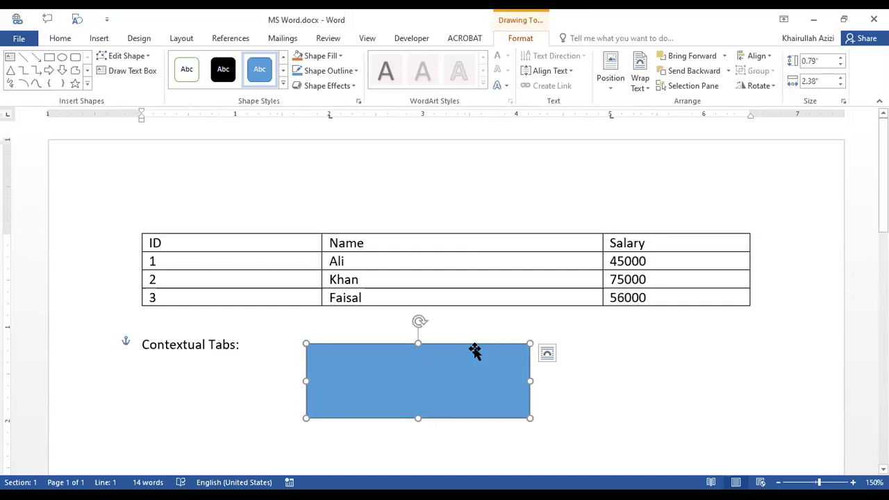
pyautogui.press('Delete')
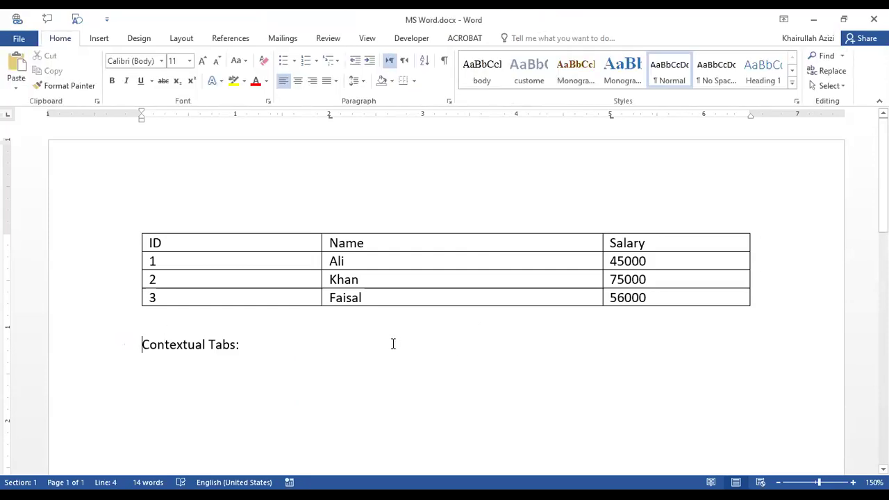
# Apply the orange grid table style with a solid header row and banded rows to the salary table.
pyautogui.click(420, 262)
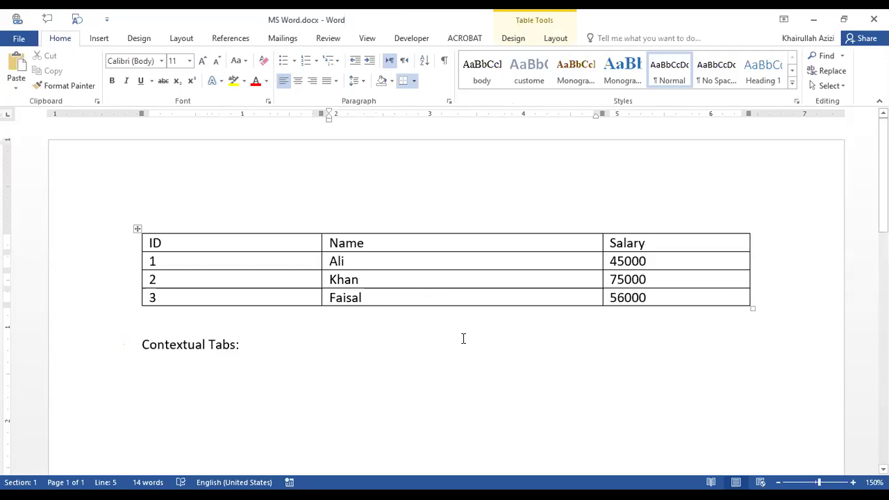
pyautogui.click(435, 277)
pyautogui.click(514, 40)
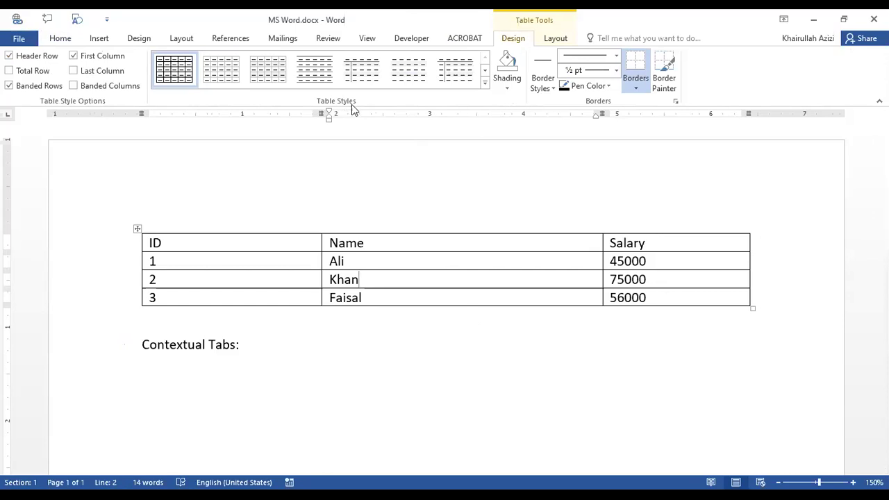
pyautogui.click(485, 82)
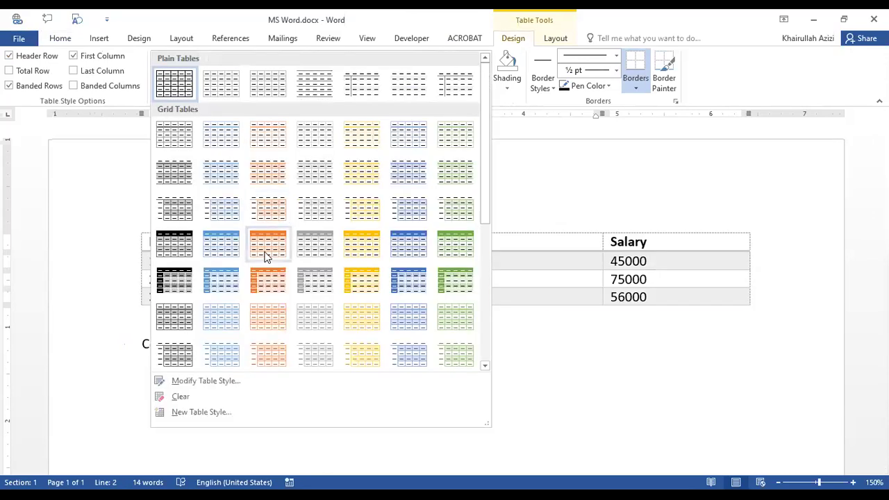
pyautogui.click(266, 255)
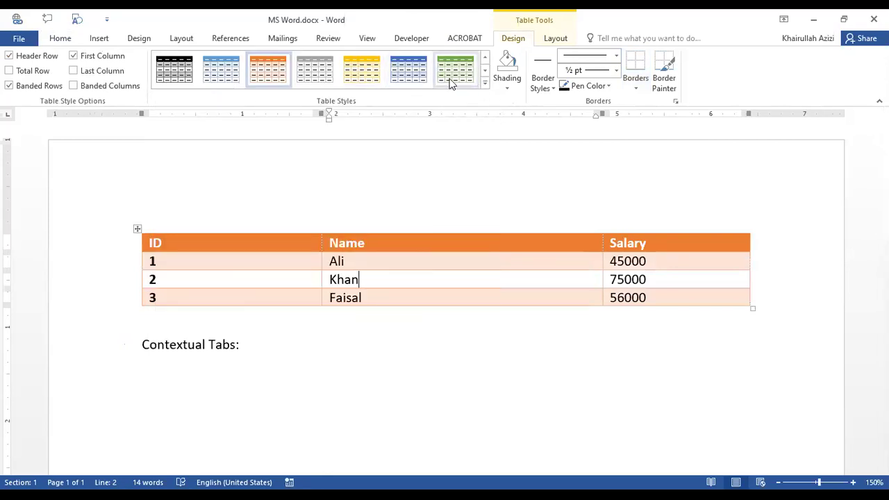
# Try the dark blue variant of the table style and switch back to the orange variant.
pyautogui.click(409, 71)
pyautogui.click(486, 83)
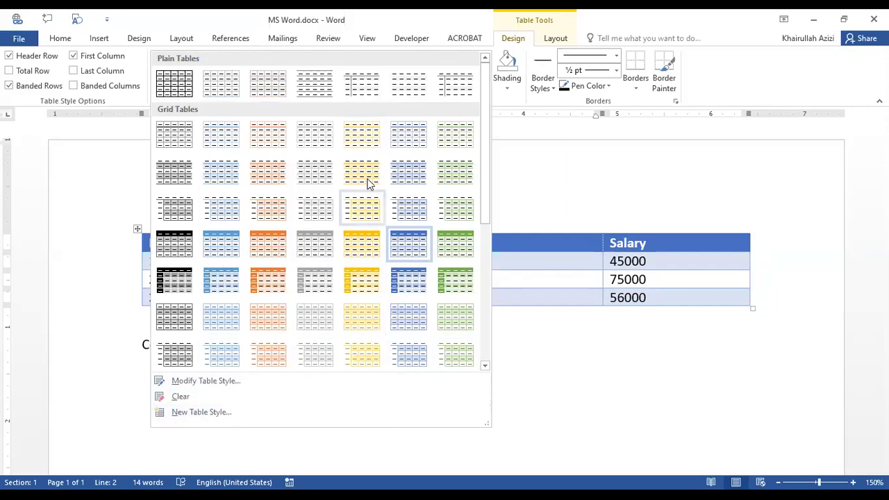
pyautogui.click(269, 247)
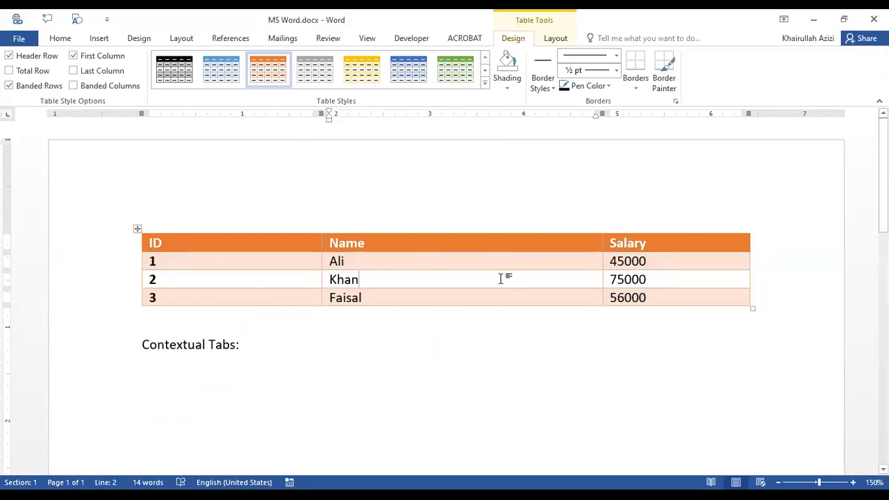
# Toggle the table's Header Row style option several times to demonstrate it, leaving the option off.
pyautogui.click(31, 62)
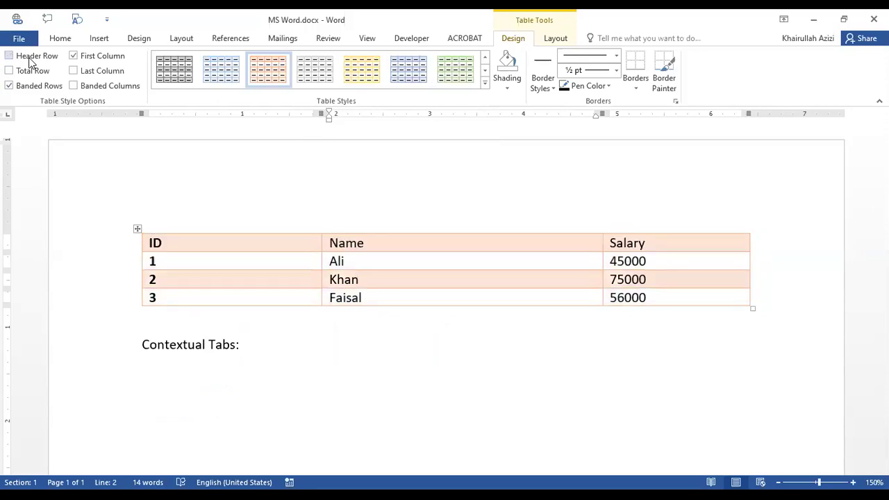
pyautogui.click(31, 62)
pyautogui.click(31, 63)
pyautogui.click(31, 63)
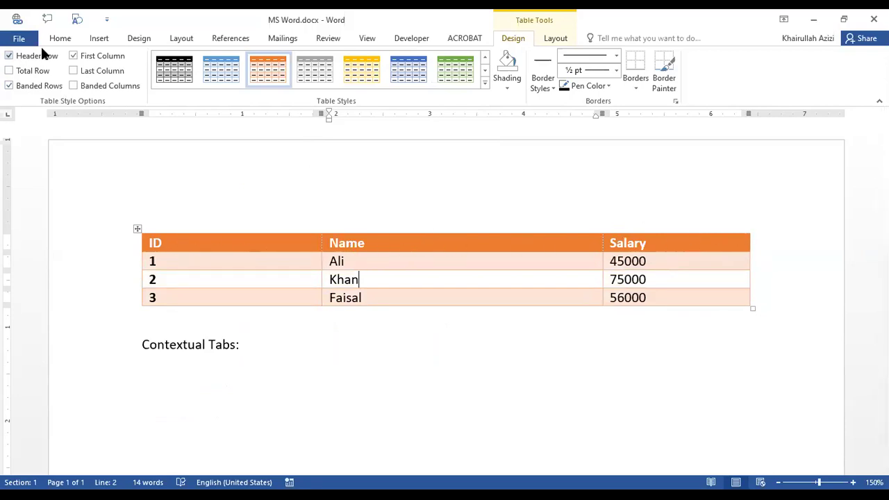
pyautogui.click(10, 56)
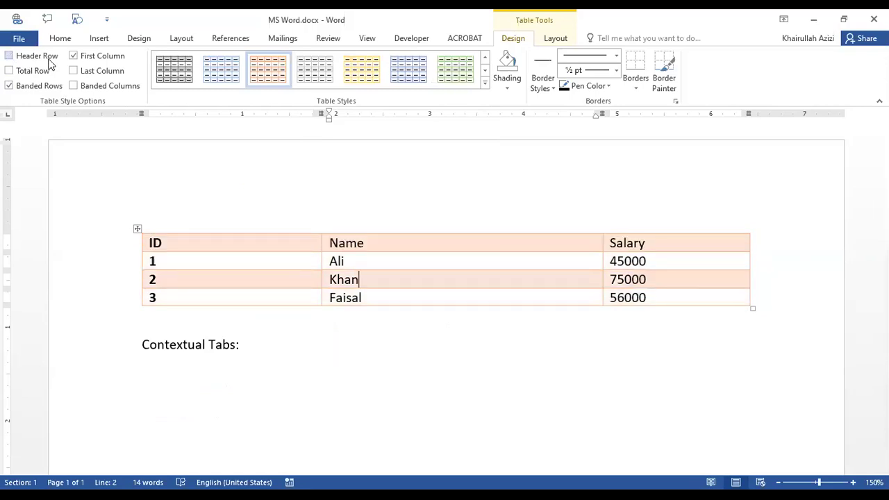
# Turn the table's Header Row option back on and append an empty row below the ID 3 row.
pyautogui.click(10, 55)
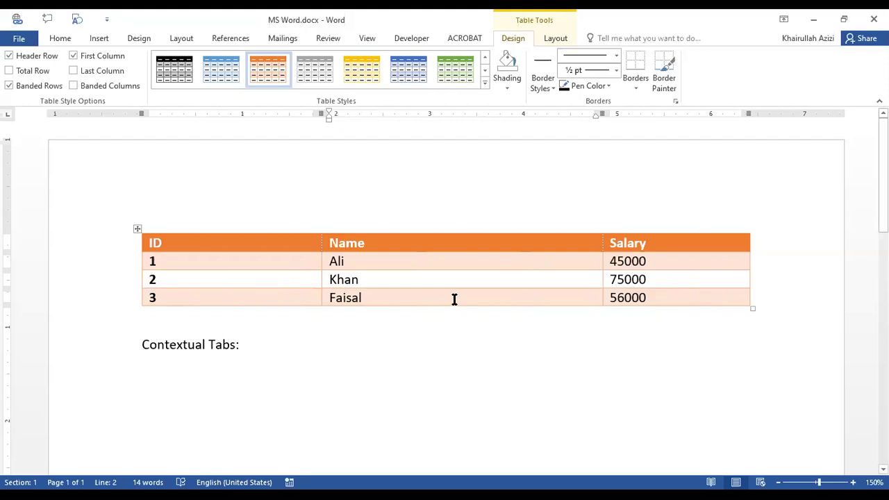
pyautogui.click(675, 299)
pyautogui.press('Tab')
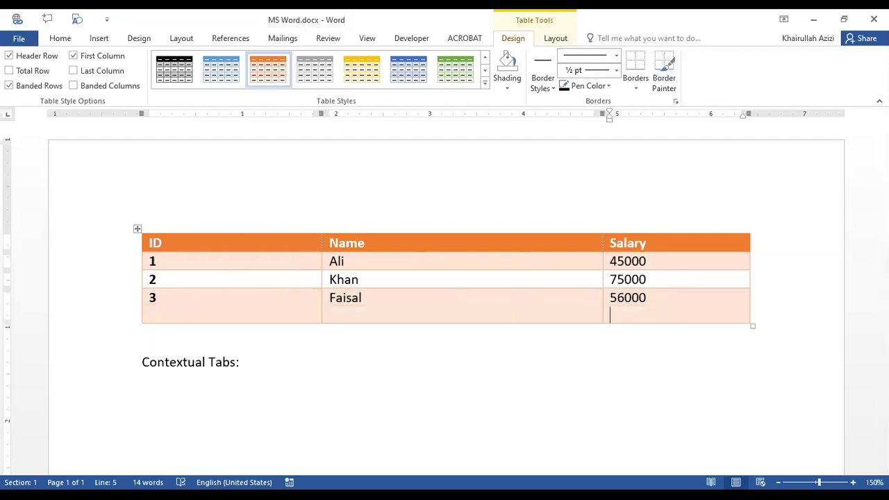
pyautogui.press('BackSpace')
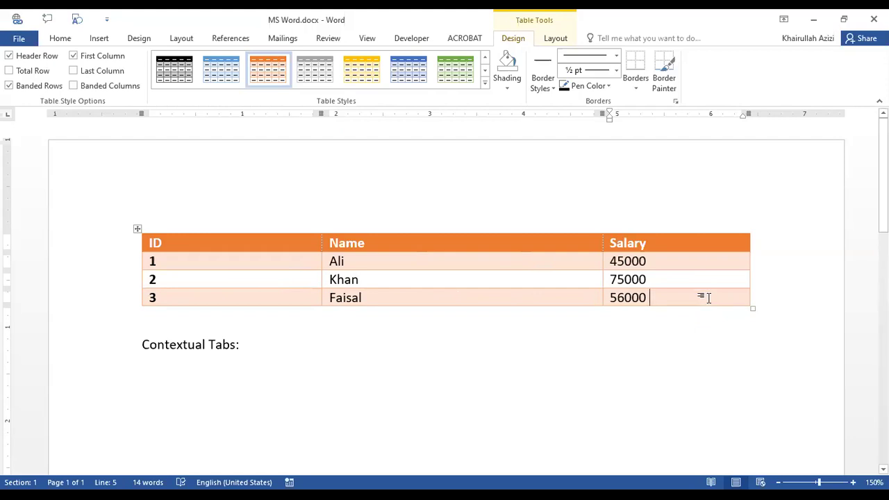
pyautogui.press('Tab')
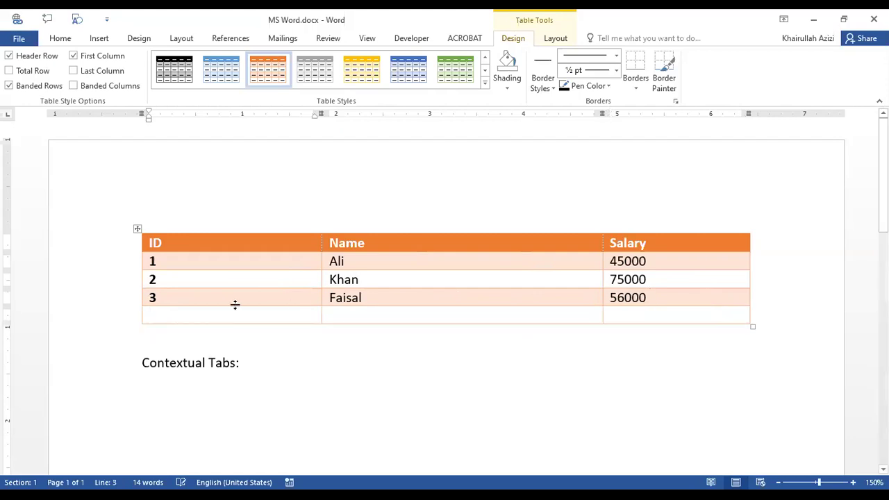
# Merge the first two cells of the new last row and enter Total in the merged cell.
pyautogui.moveTo(322, 316); pyautogui.dragTo(453, 316)
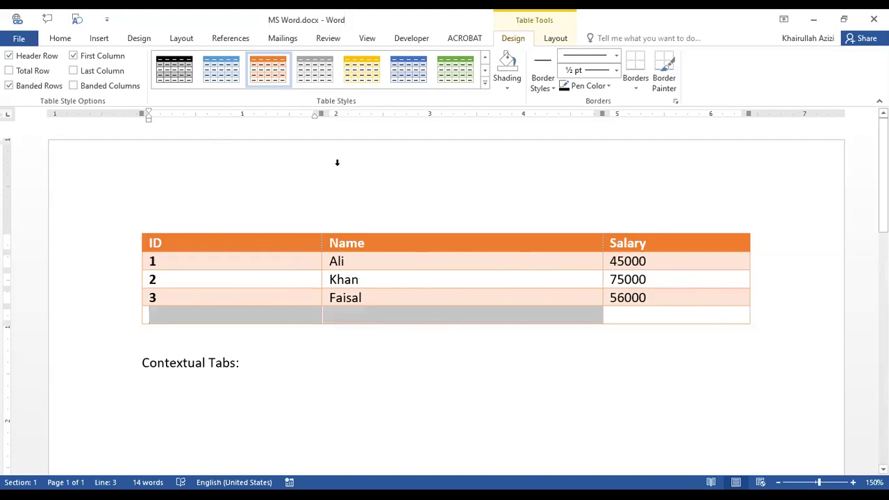
pyautogui.click(555, 38)
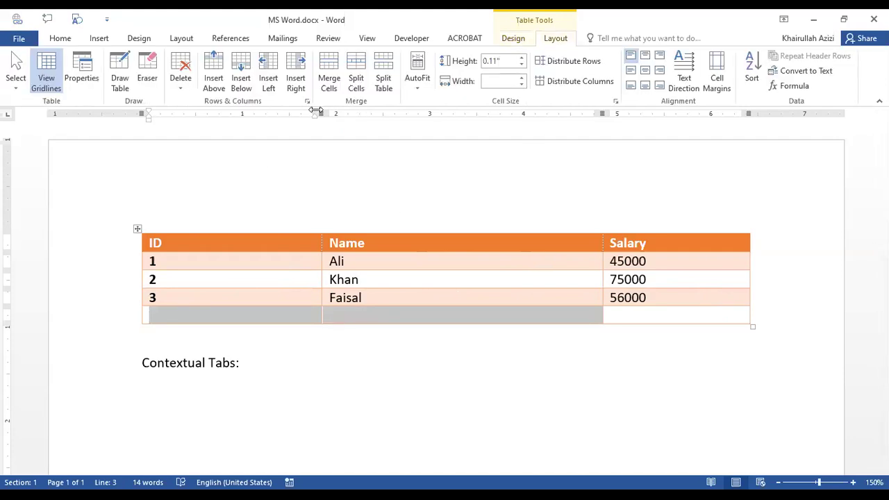
pyautogui.click(339, 90)
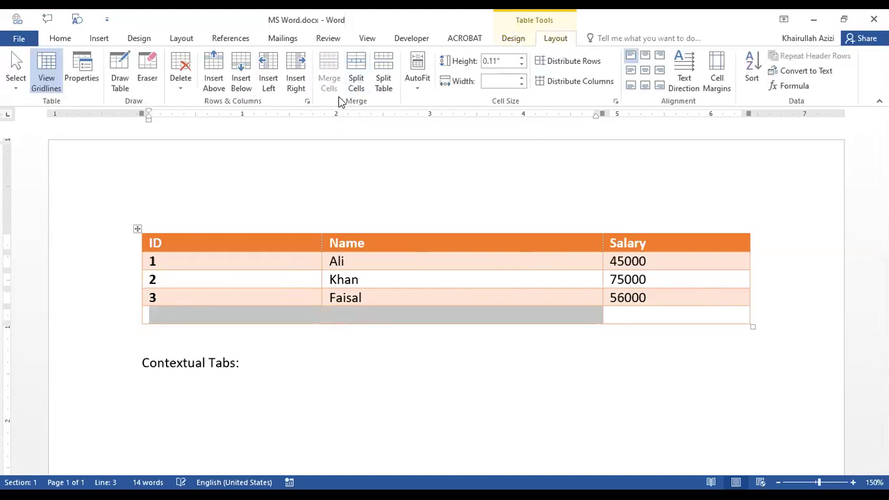
pyautogui.write('Total')
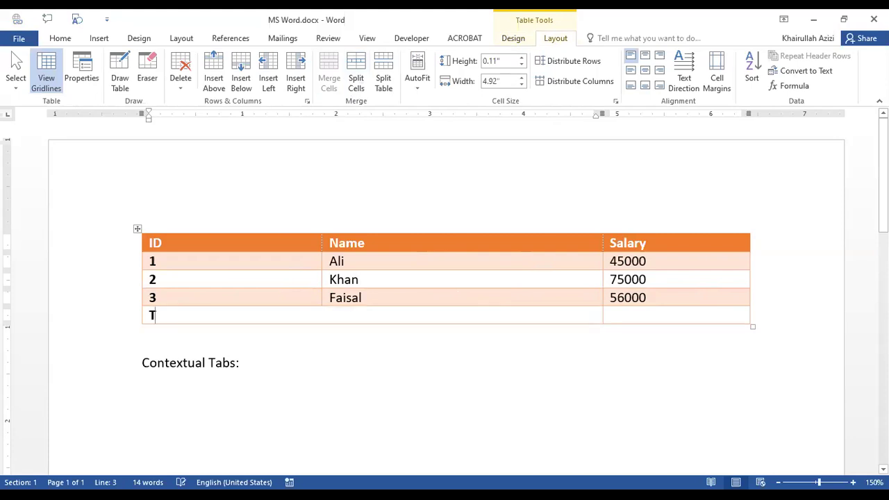
# Insert the formula =SUM(ABOVE) in the Salary cell of the Total row.
pyautogui.click(680, 317)
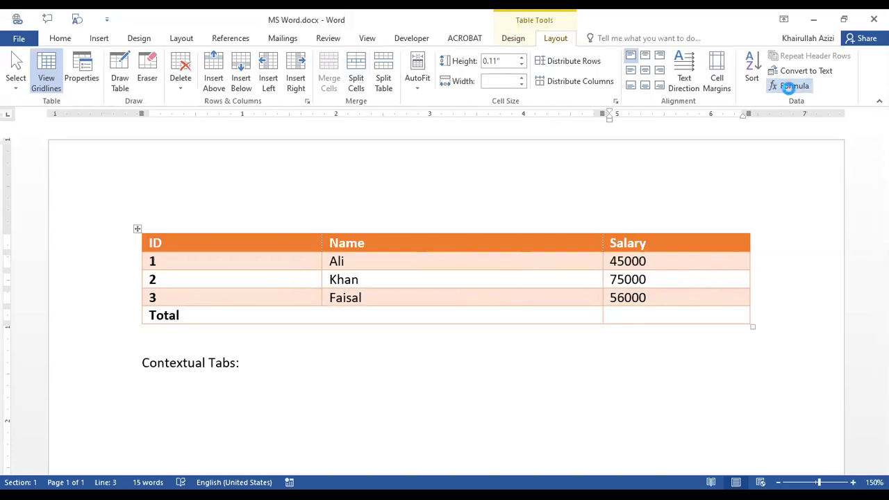
pyautogui.click(788, 86)
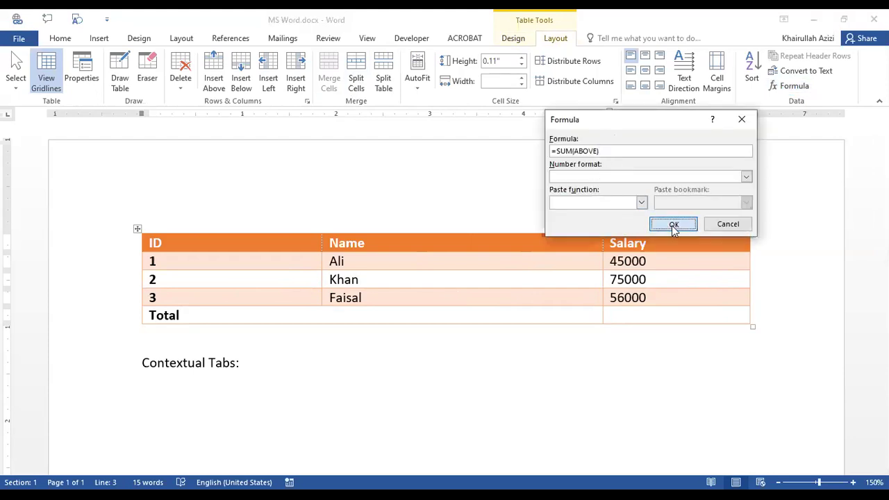
pyautogui.press('Return')
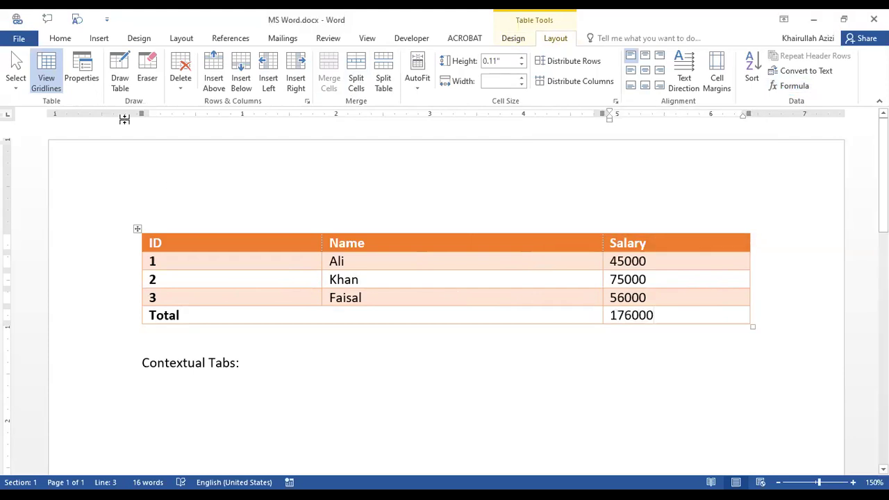
# Turn on the Total Row style option for the salary table and deselect the table.
pyautogui.click(511, 40)
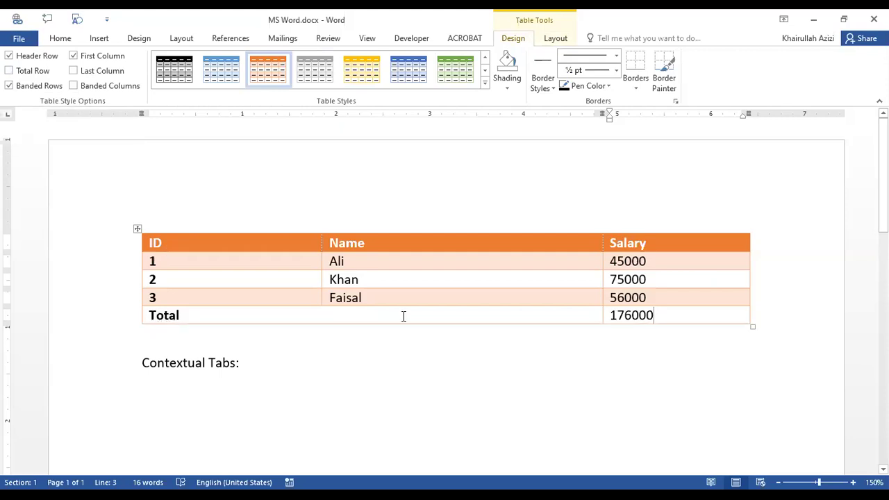
pyautogui.click(34, 72)
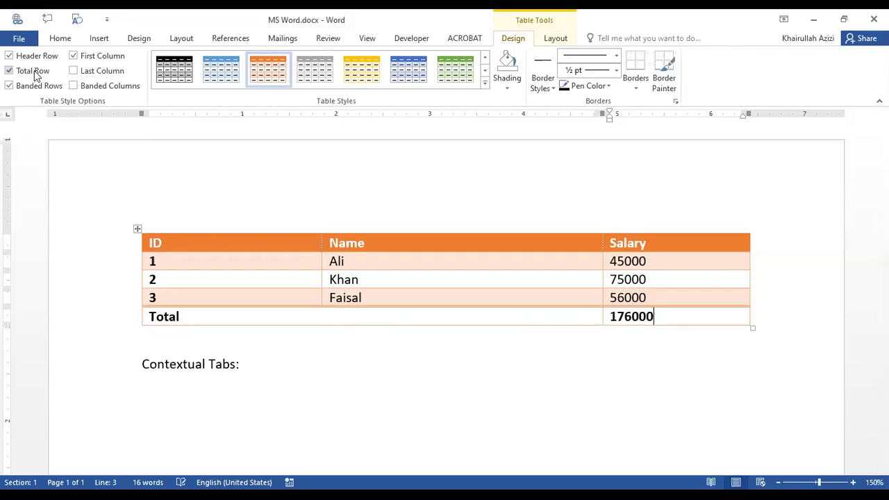
pyautogui.click(372, 424)
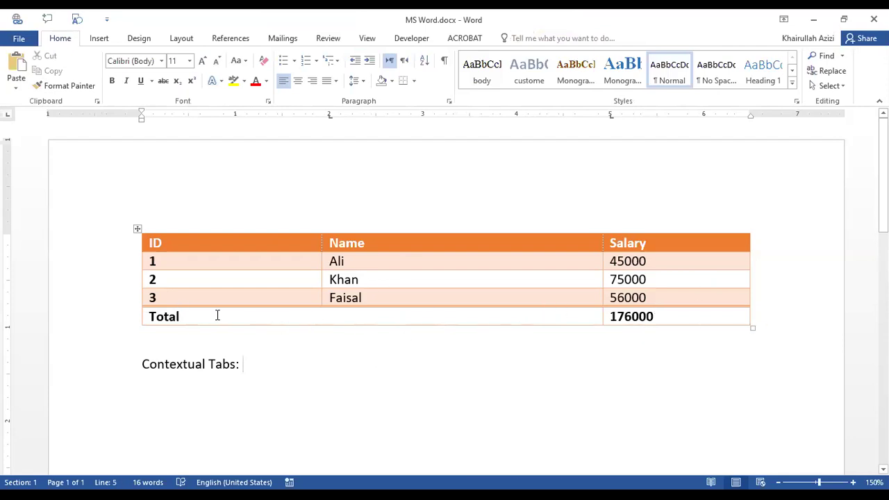
# Toggle the table's Banded Rows style option several times to demonstrate it, leaving the option on.
pyautogui.click(424, 316)
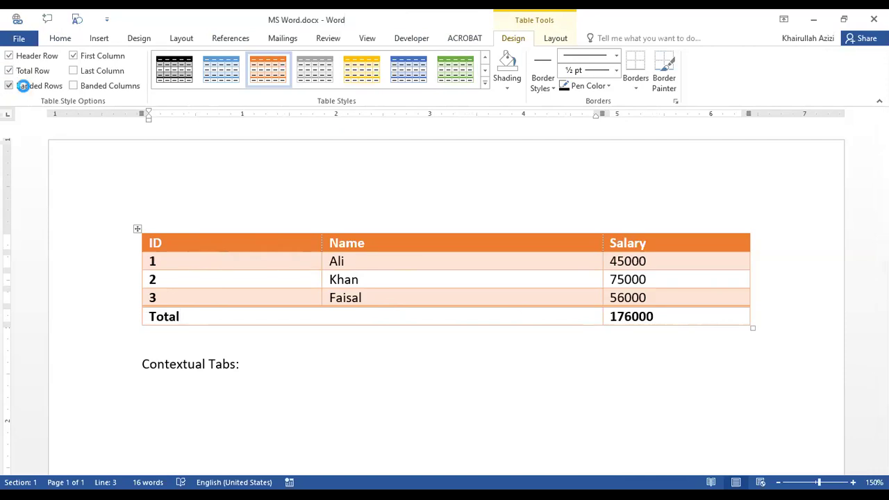
pyautogui.click(23, 88)
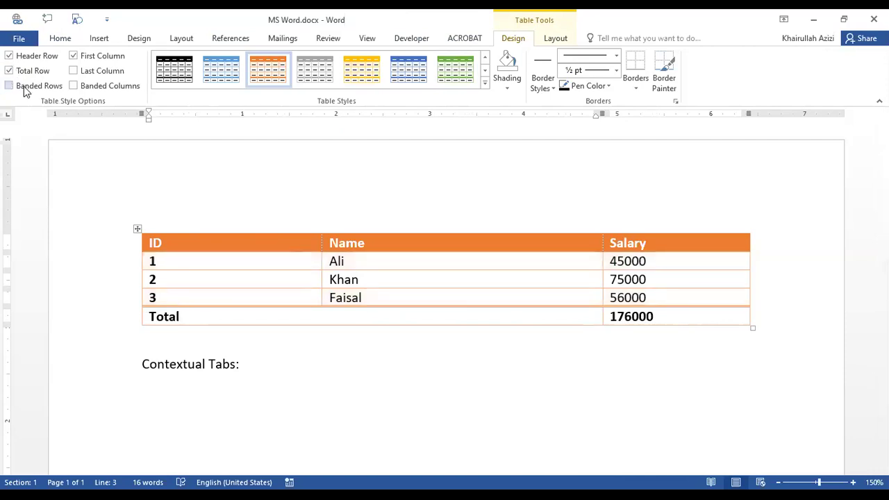
pyautogui.click(24, 89)
pyautogui.click(23, 90)
pyautogui.click(23, 89)
pyautogui.click(24, 90)
pyautogui.click(24, 89)
pyautogui.click(24, 89)
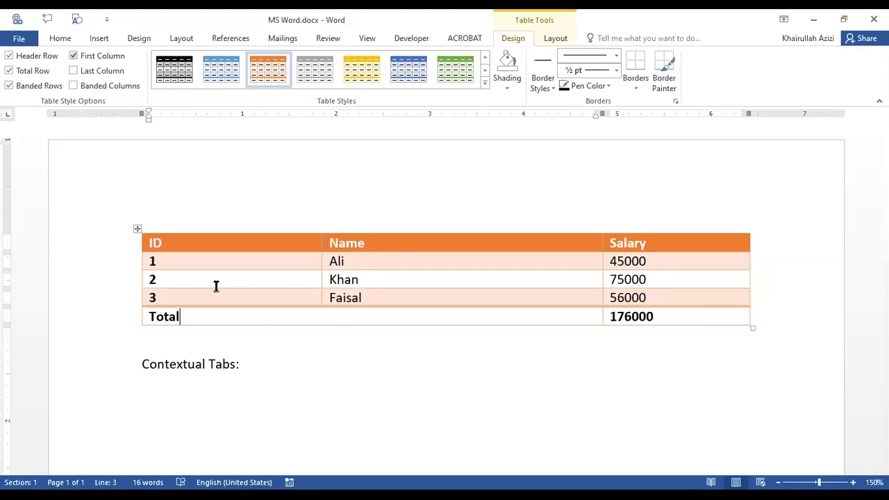
# Toggle the table's First Column style option repeatedly to demonstrate it, leaving the option on.
pyautogui.click(100, 55)
pyautogui.click(100, 56)
pyautogui.click(100, 56)
pyautogui.click(100, 55)
pyautogui.click(100, 55)
pyautogui.click(100, 56)
pyautogui.click(100, 55)
pyautogui.click(100, 56)
pyautogui.click(100, 56)
pyautogui.click(100, 56)
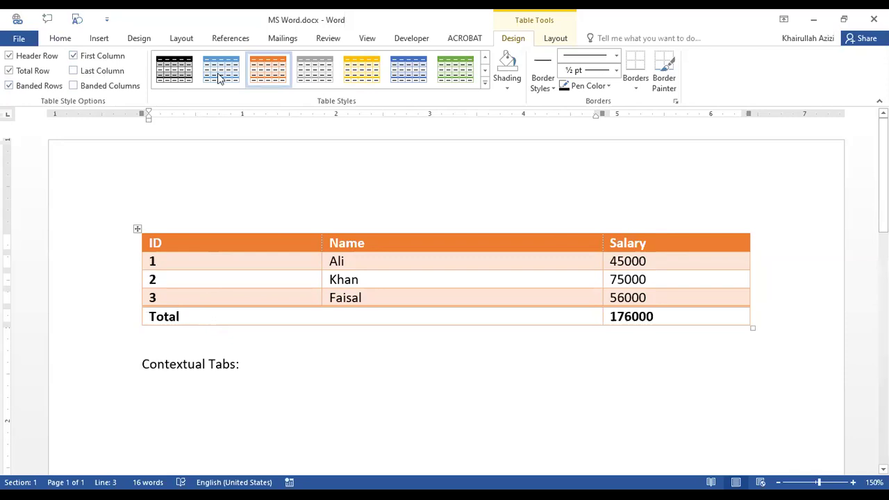
# Switch the table's Last Column option on and off, and toggle Banded Columns several times, leaving both off.
pyautogui.click(92, 78)
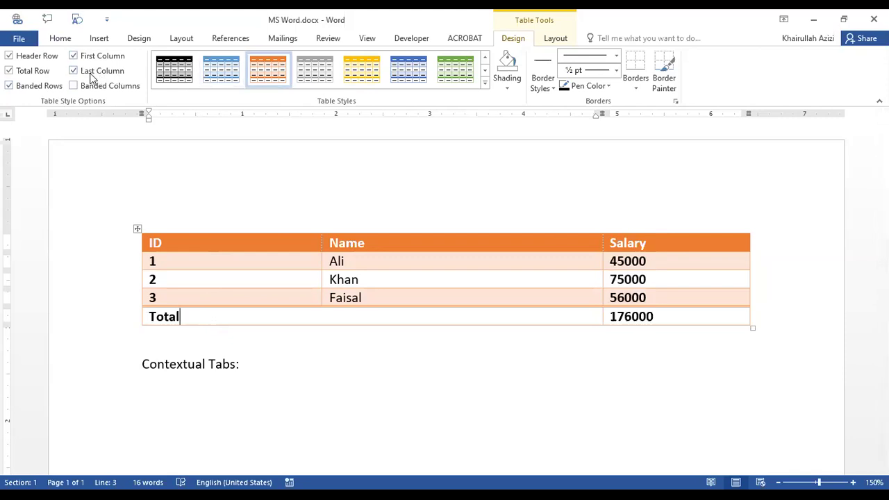
pyautogui.click(103, 71)
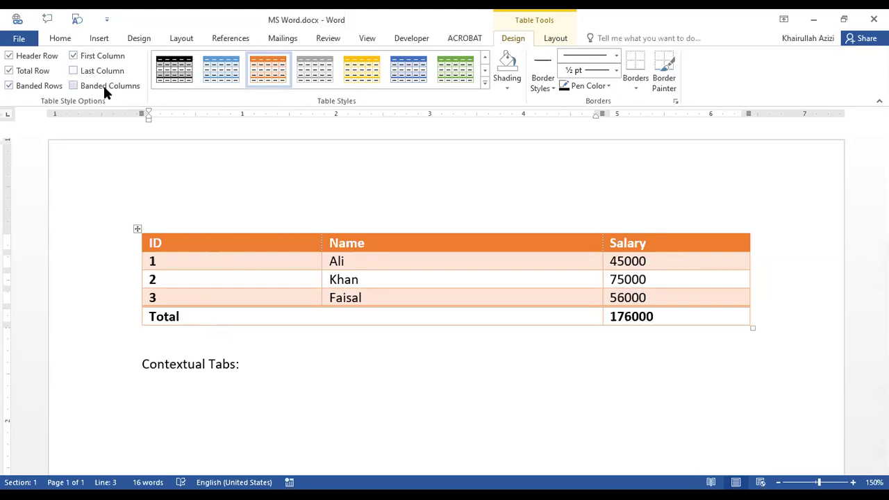
pyautogui.click(103, 86)
pyautogui.click(103, 86)
pyautogui.click(103, 85)
pyautogui.click(103, 86)
pyautogui.click(104, 86)
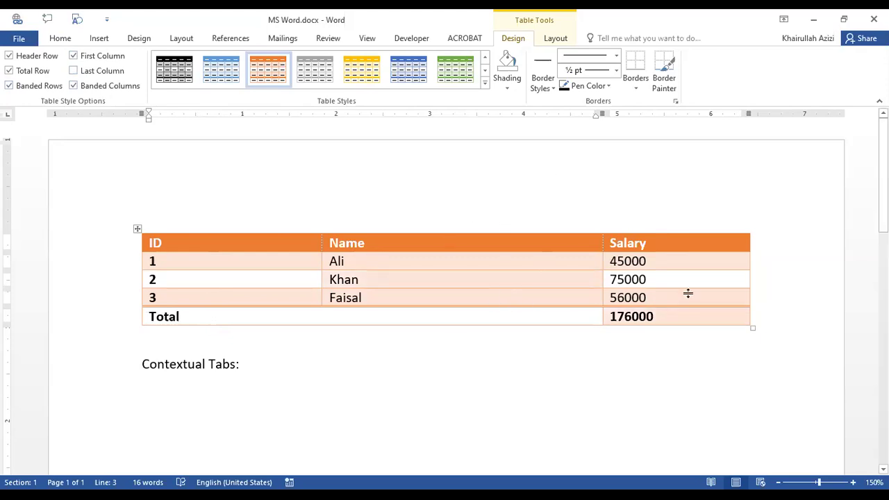
pyautogui.click(111, 86)
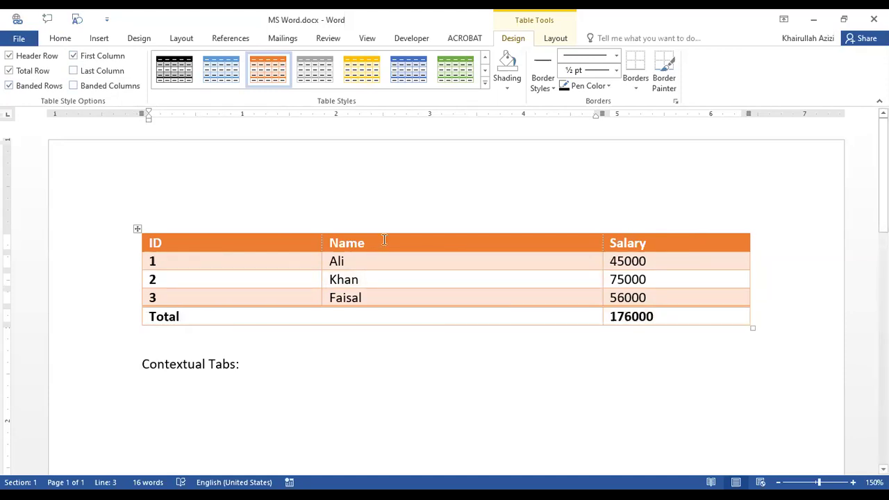
# Shade the table's header row with the standard dark red color.
pyautogui.click(213, 260)
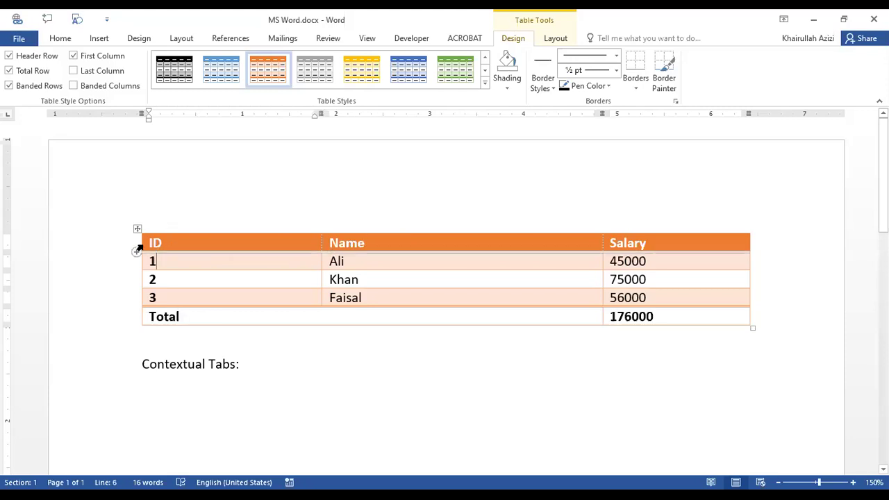
pyautogui.moveTo(154, 243); pyautogui.dragTo(736, 245)
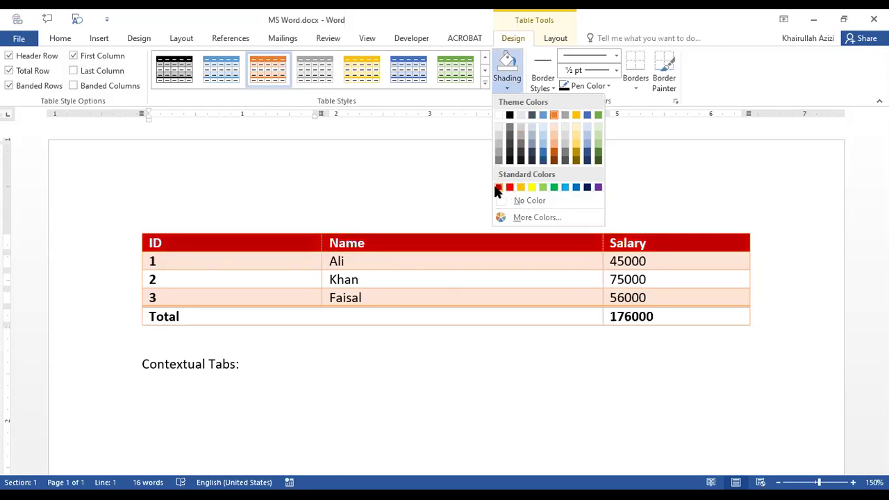
pyautogui.click(498, 187)
pyautogui.click(495, 275)
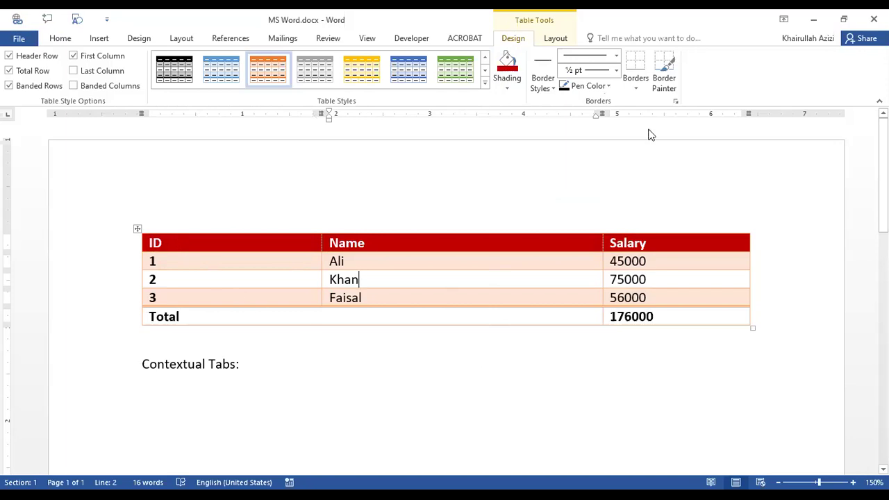
# Shade the three data rows between the header and the Total row white.
pyautogui.moveTo(216, 264); pyautogui.dragTo(675, 295)
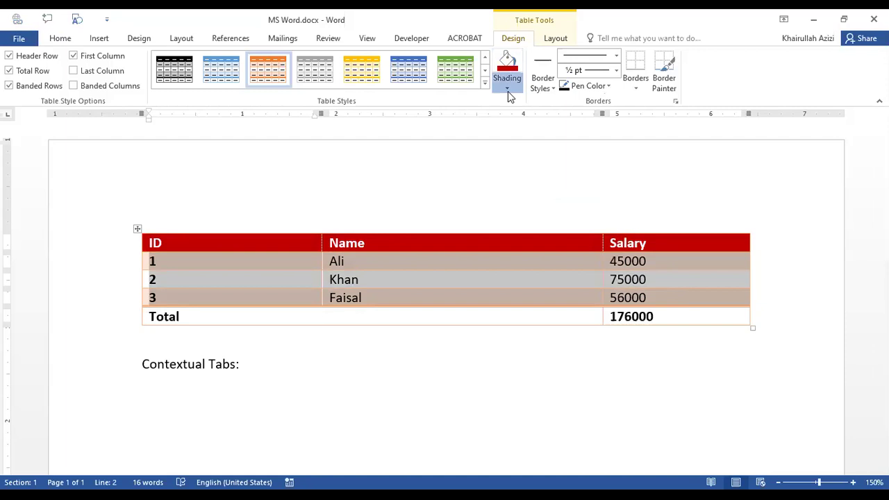
pyautogui.click(508, 91)
pyautogui.click(498, 115)
pyautogui.click(460, 262)
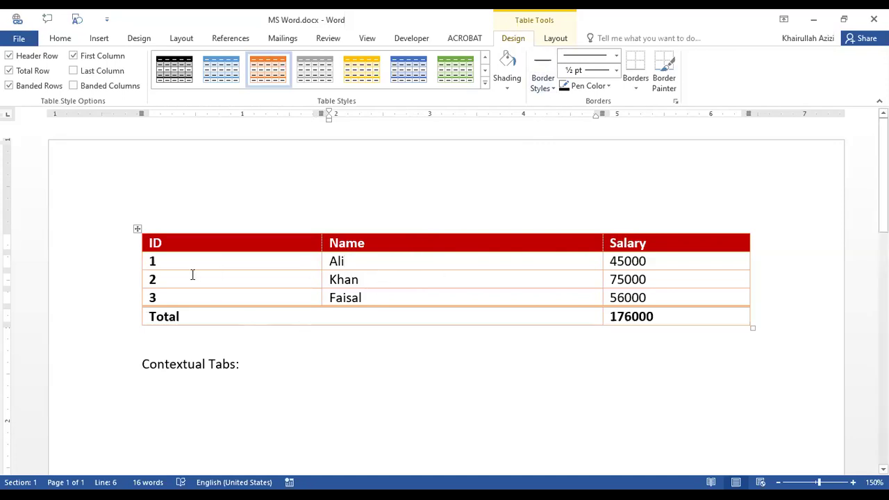
# Paint the table's left edge and inner vertical borders white with the Border Painter, using a thin ½ pt single line.
pyautogui.click(544, 88)
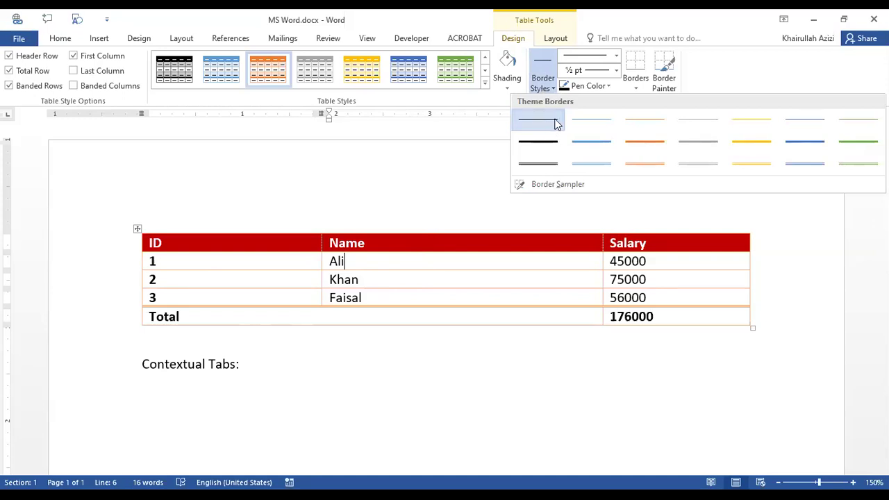
pyautogui.click(545, 127)
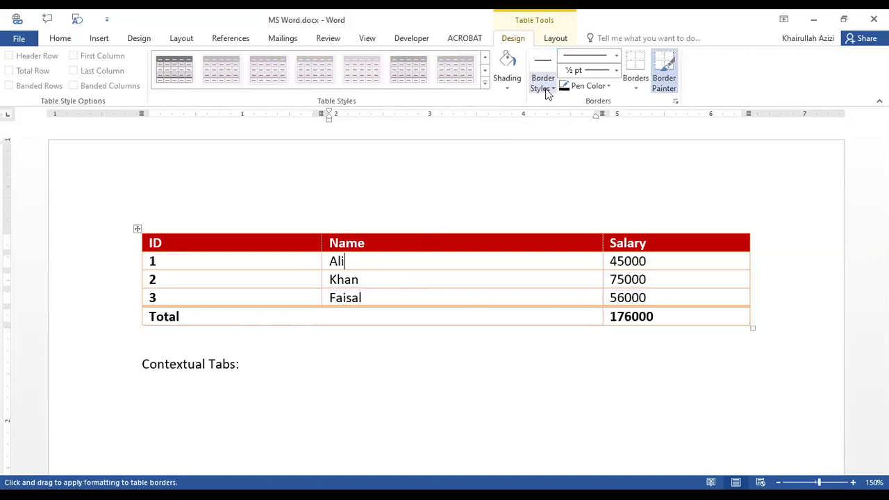
pyautogui.click(608, 88)
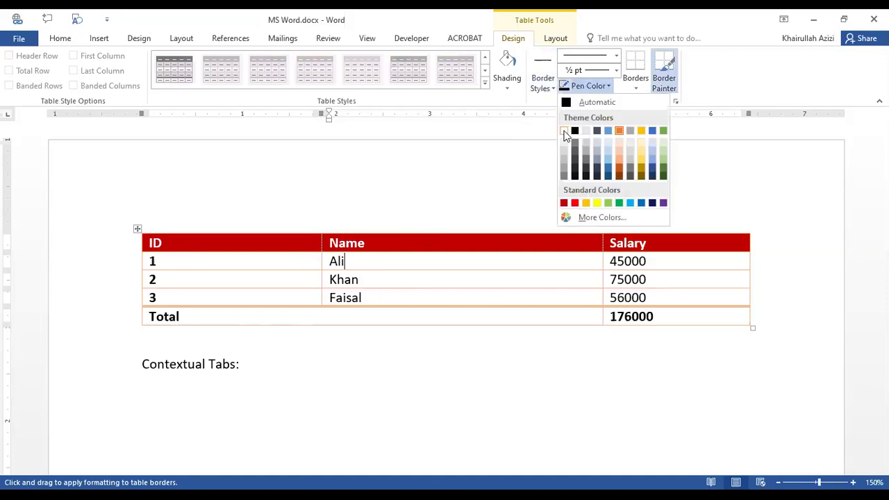
pyautogui.click(565, 131)
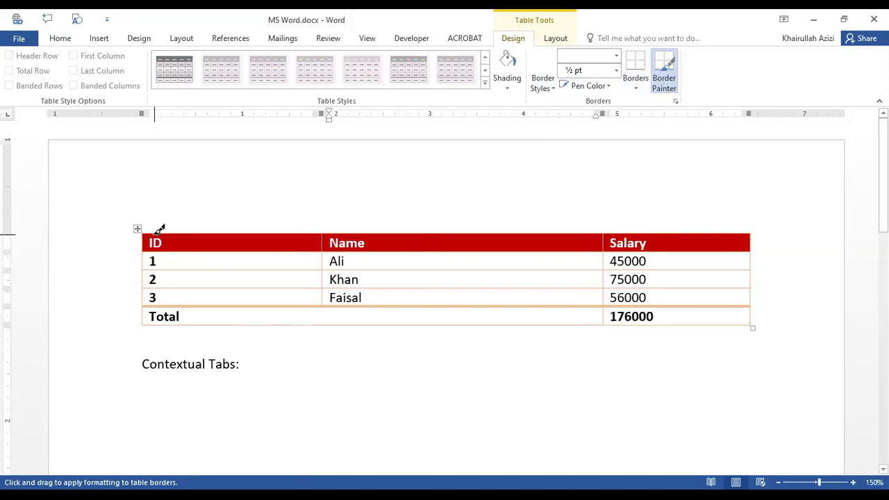
pyautogui.moveTo(143, 233); pyautogui.dragTo(146, 319)
pyautogui.moveTo(153, 231); pyautogui.dragTo(324, 324)
pyautogui.moveTo(602, 234); pyautogui.dragTo(604, 323)
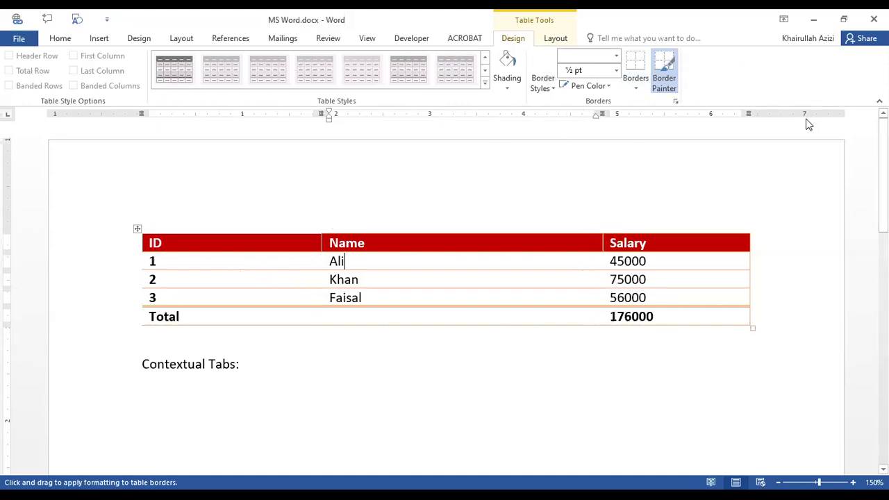
pyautogui.click(663, 75)
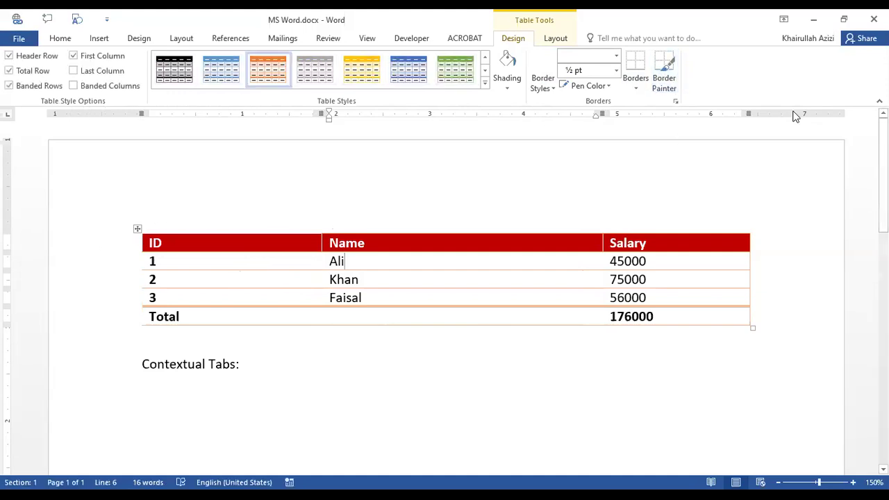
# Apply white all-around borders to the entire table with the thin ½ pt line.
pyautogui.click(138, 229)
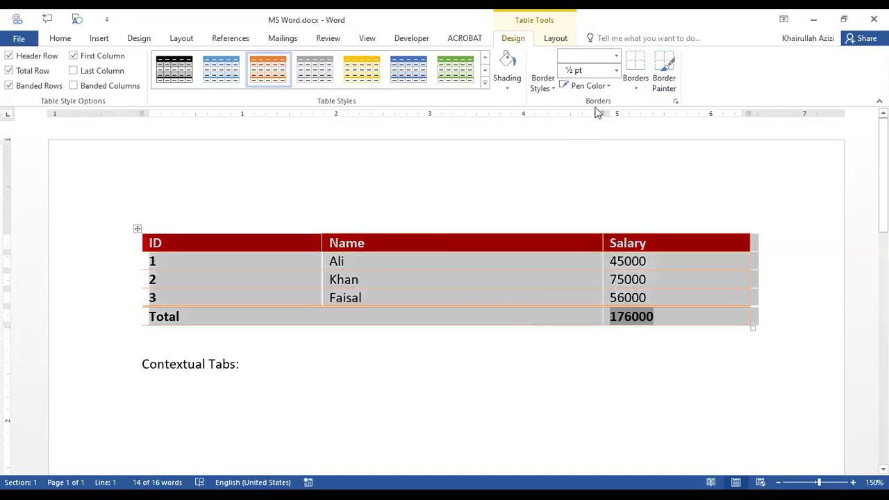
pyautogui.click(635, 87)
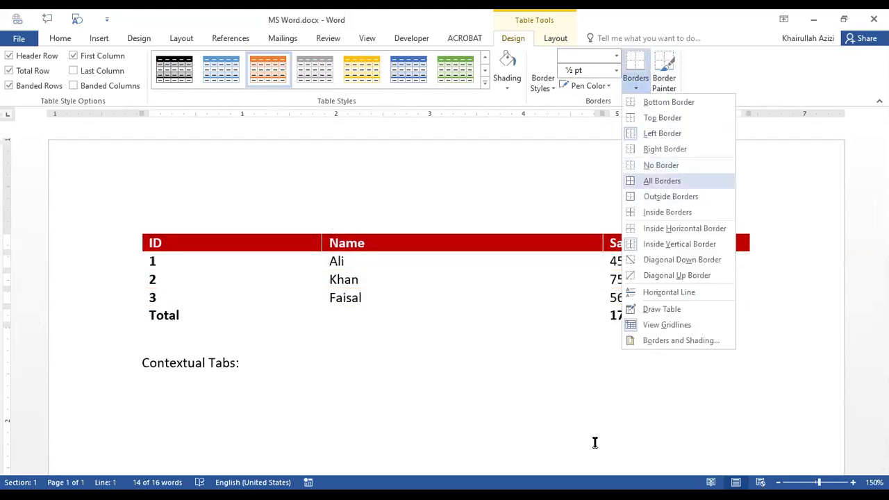
pyautogui.press('Escape')
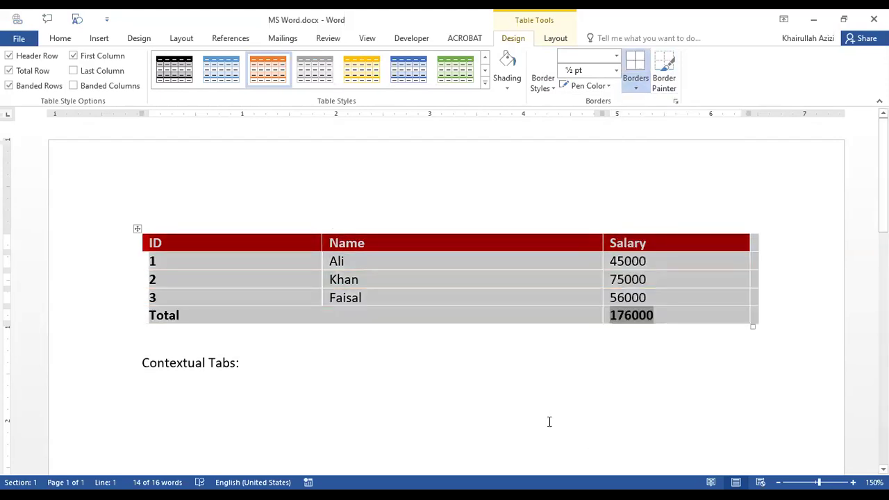
# Apply All Borders to the whole table using a black single line set to 2 ¼ pt.
pyautogui.click(547, 88)
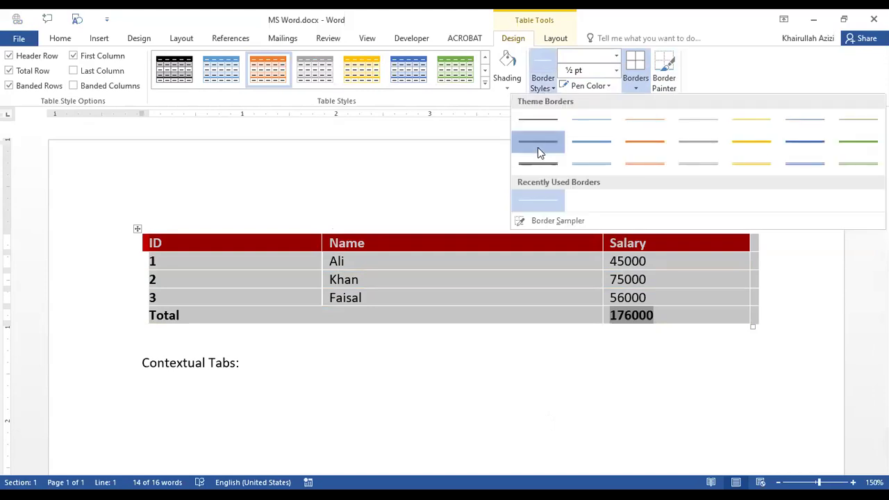
pyautogui.click(538, 147)
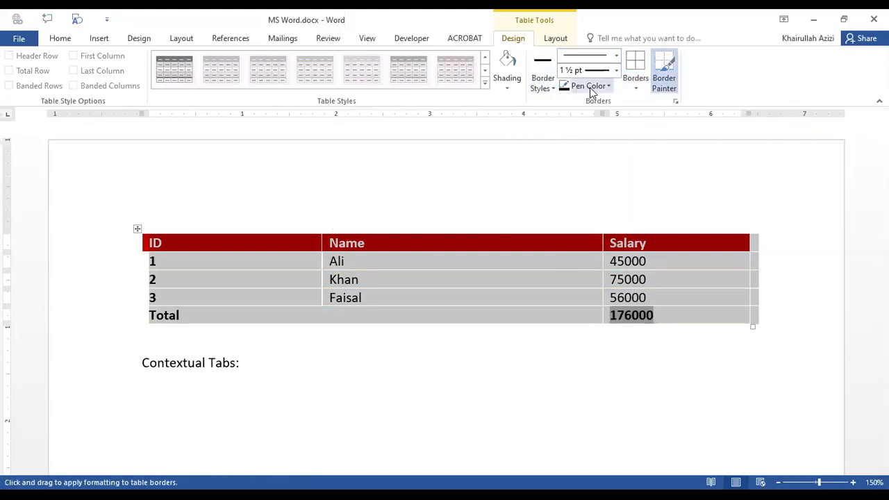
pyautogui.click(615, 72)
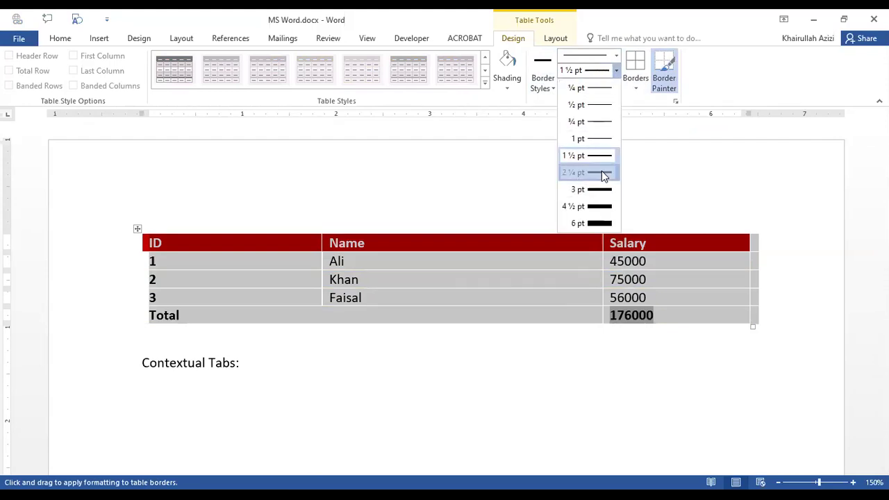
pyautogui.click(601, 171)
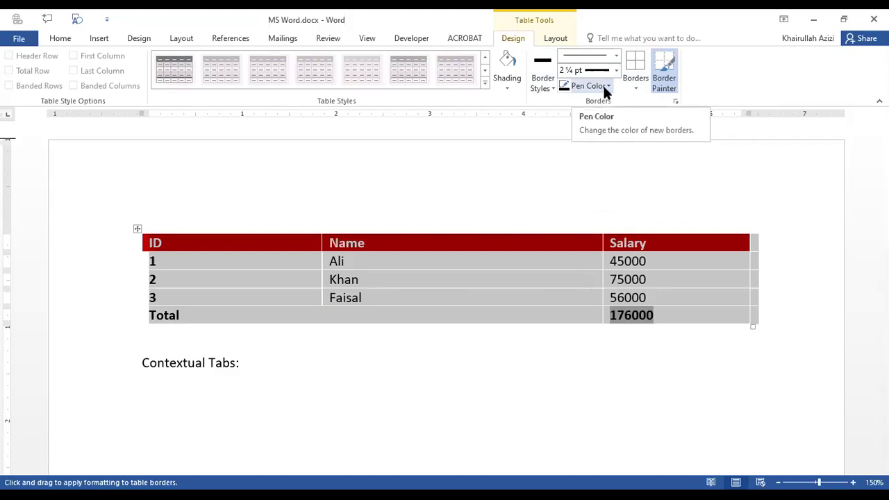
pyautogui.click(607, 86)
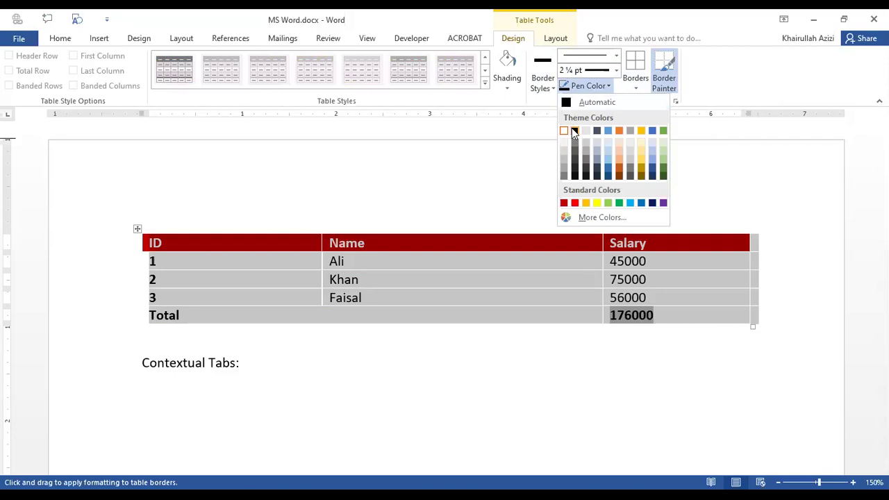
pyautogui.click(664, 102)
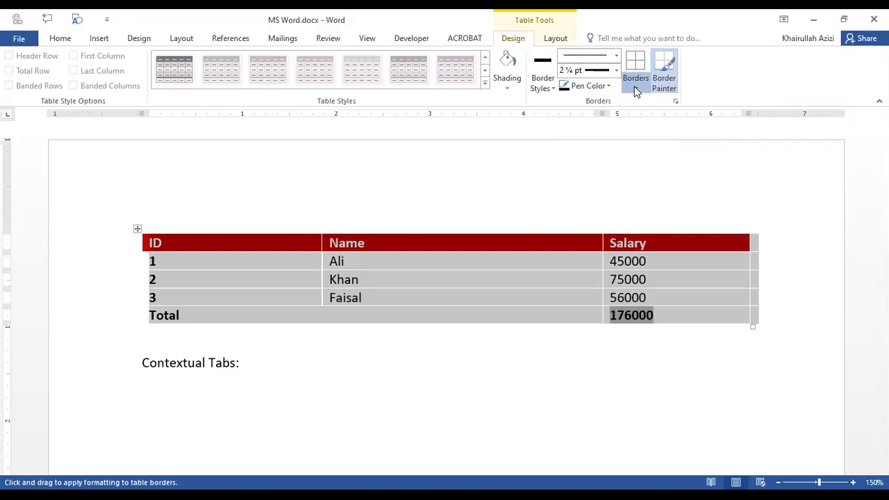
pyautogui.click(634, 86)
pyautogui.click(653, 182)
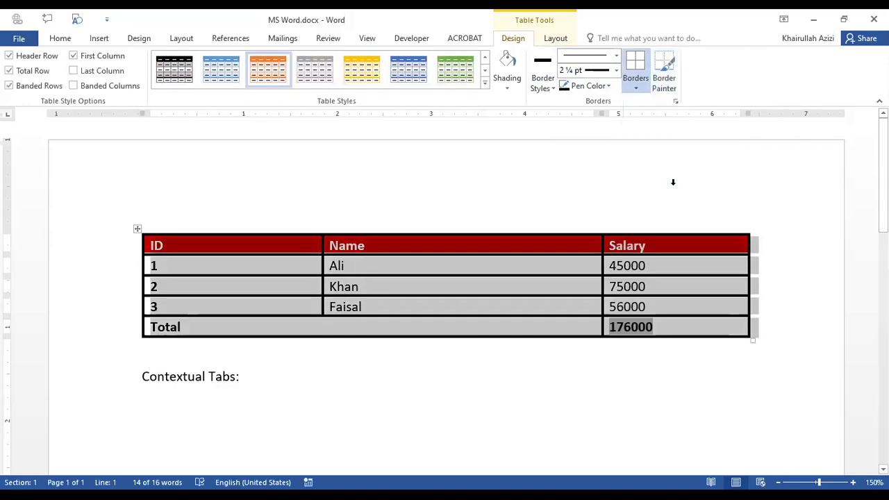
# Recolor all of the table's 2 ¼ pt borders white.
pyautogui.click(602, 86)
pyautogui.click(564, 132)
pyautogui.click(639, 88)
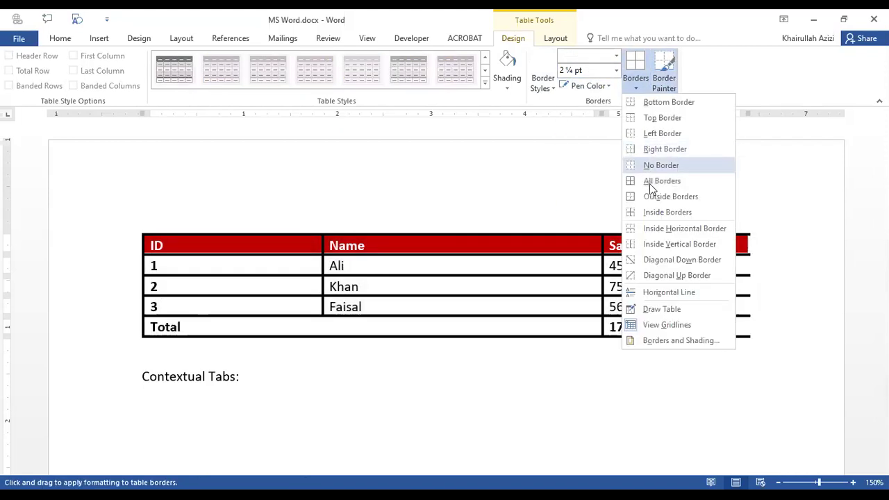
pyautogui.click(649, 183)
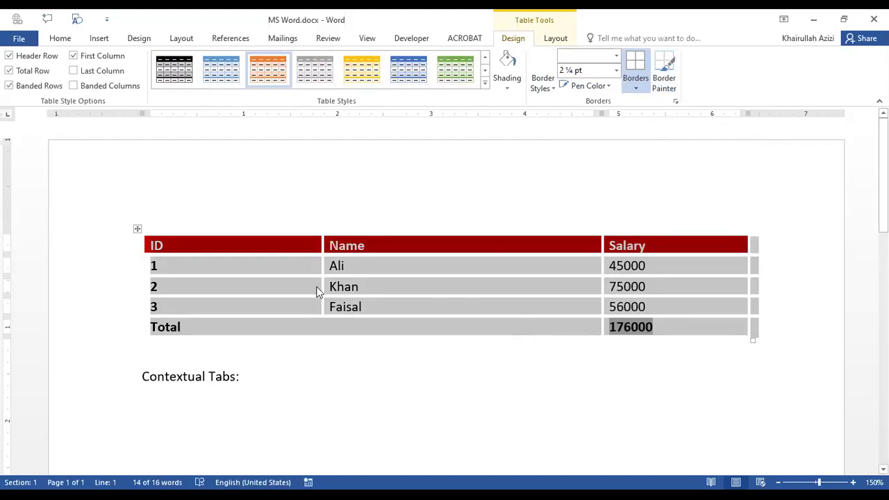
# Delete the "Contextual Tabs:" line below the table.
pyautogui.click(417, 332)
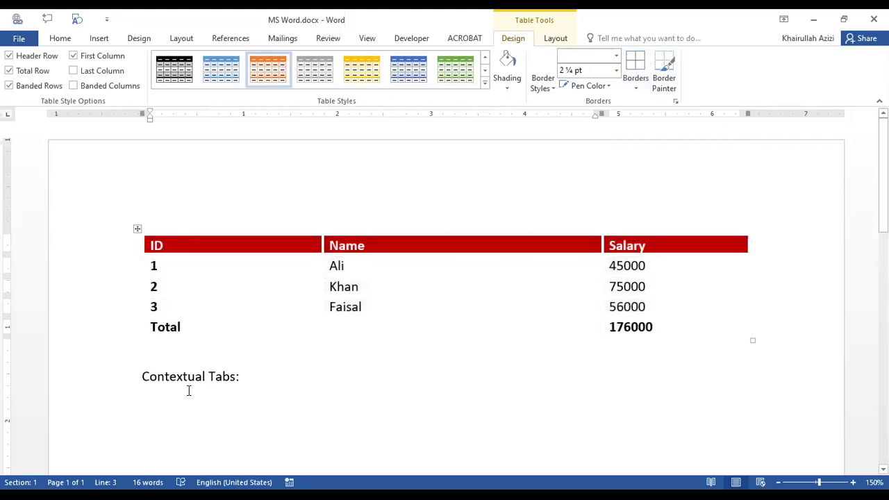
pyautogui.click(6, 376)
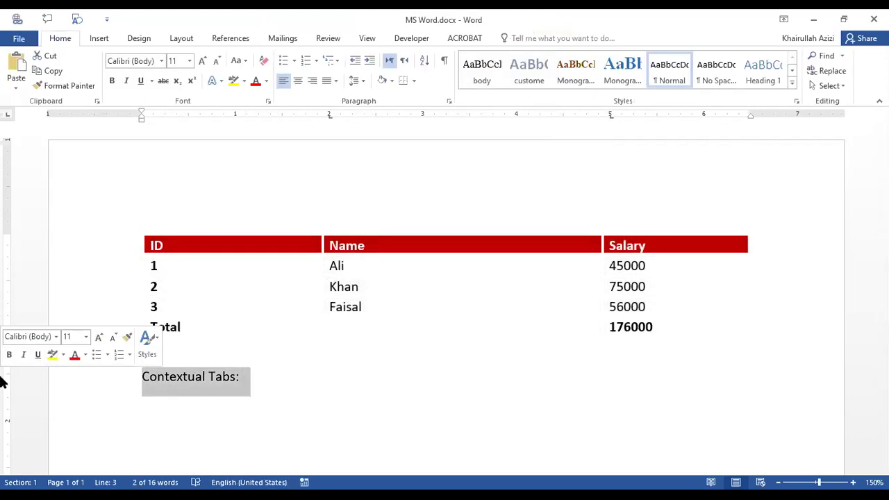
pyautogui.press('BackSpace')
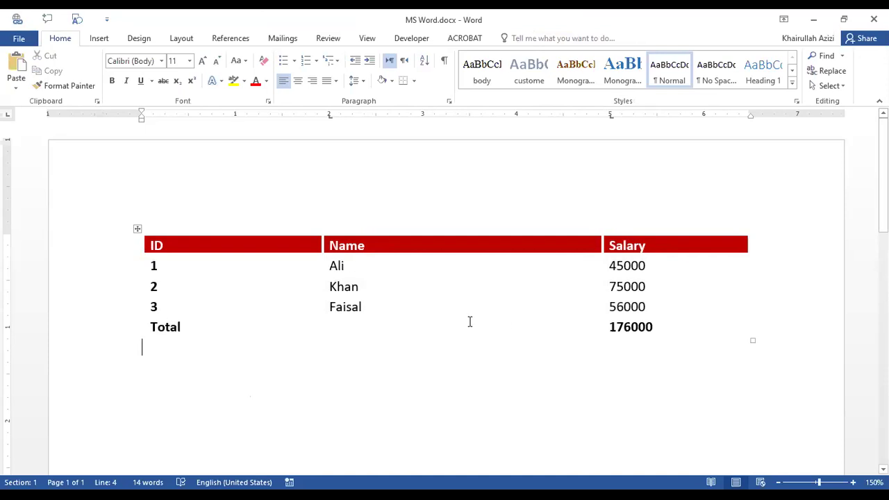
# Apply 2 ¼ pt All Borders in the lightest gray theme color to the ID cells 1 to 3.
pyautogui.click(413, 285)
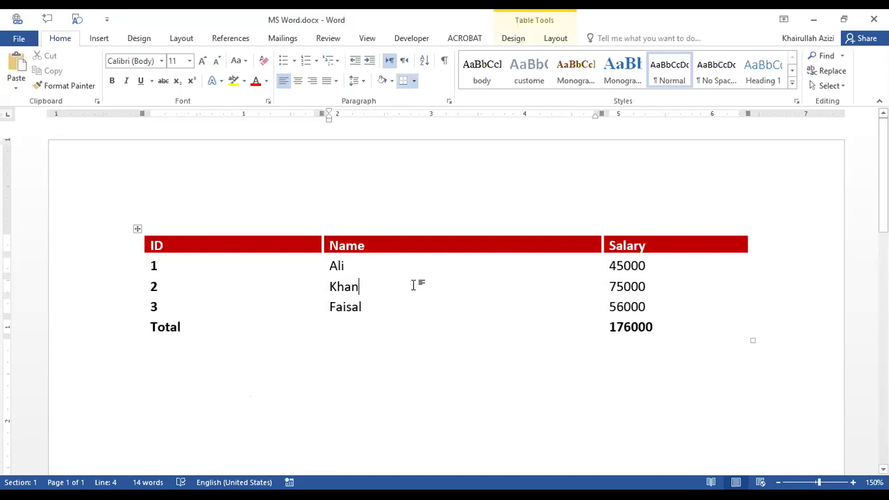
pyautogui.click(509, 38)
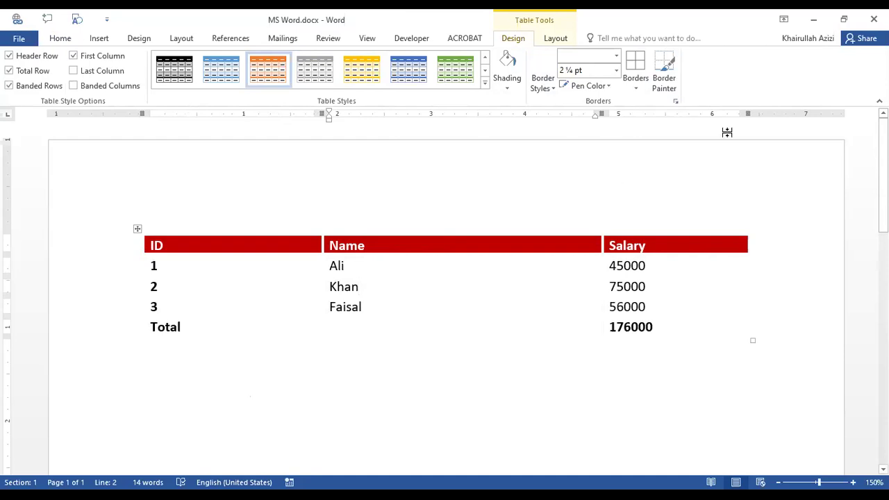
pyautogui.moveTo(146, 262); pyautogui.dragTo(248, 308)
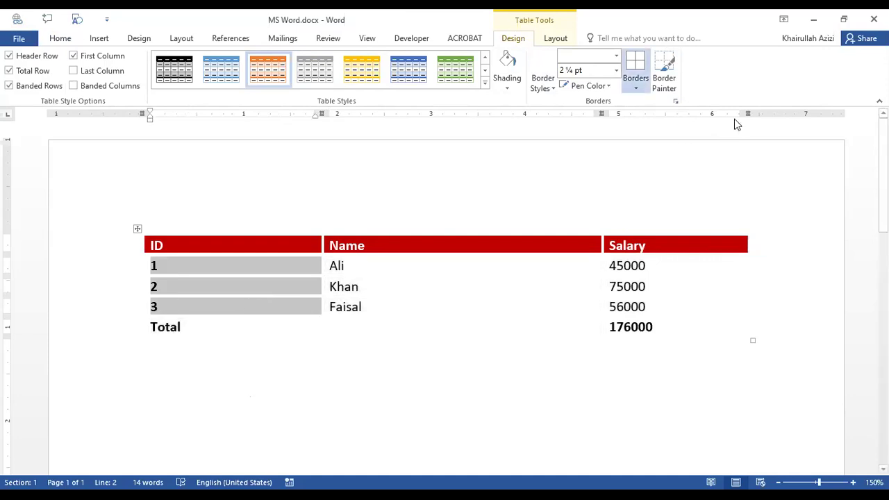
pyautogui.click(607, 86)
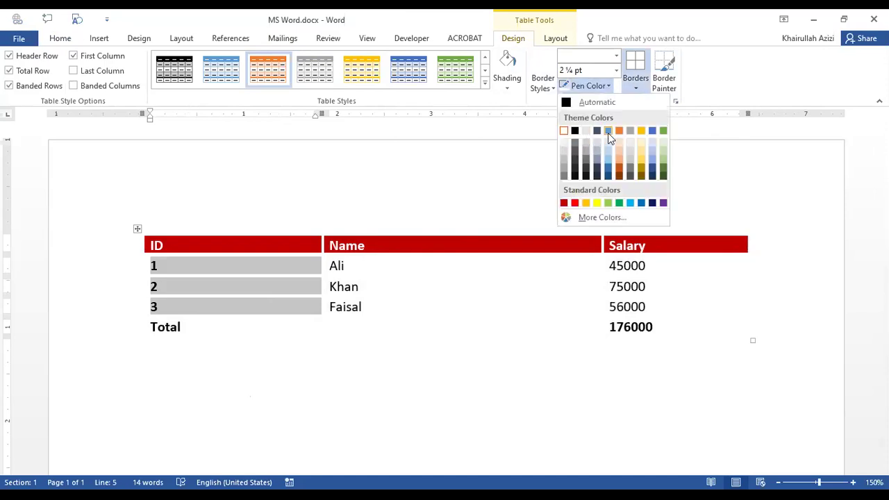
pyautogui.click(563, 142)
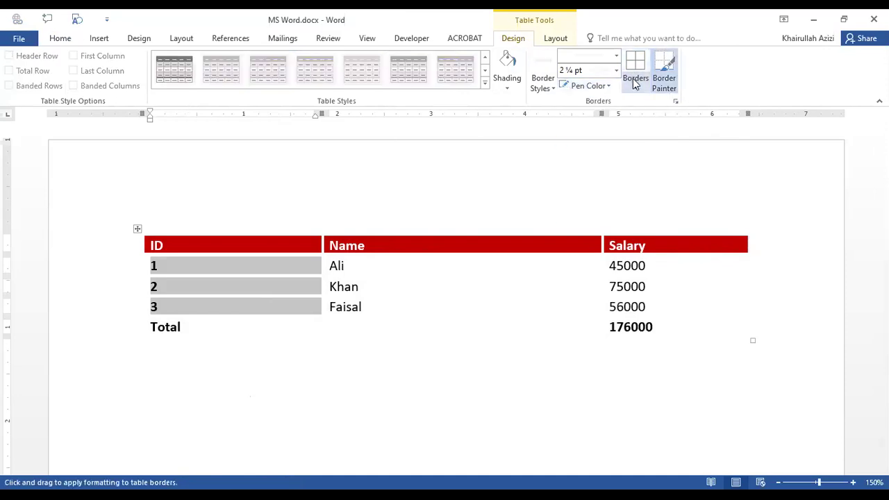
pyautogui.click(633, 87)
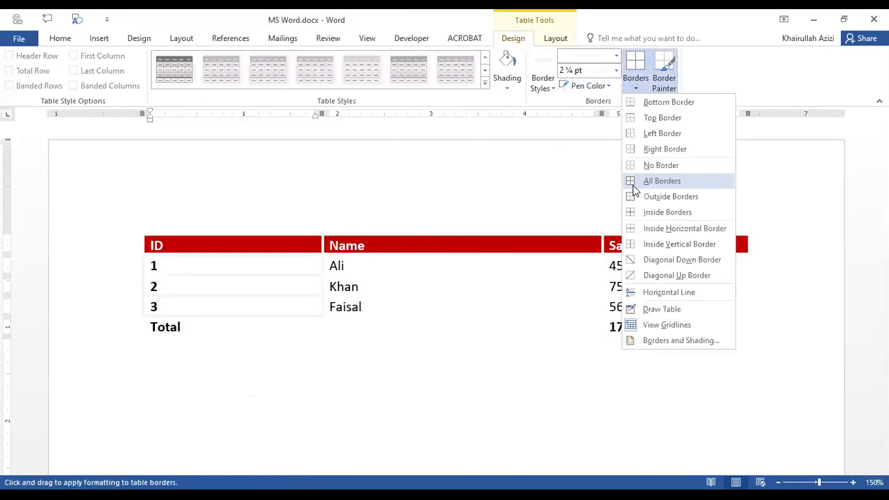
pyautogui.click(446, 393)
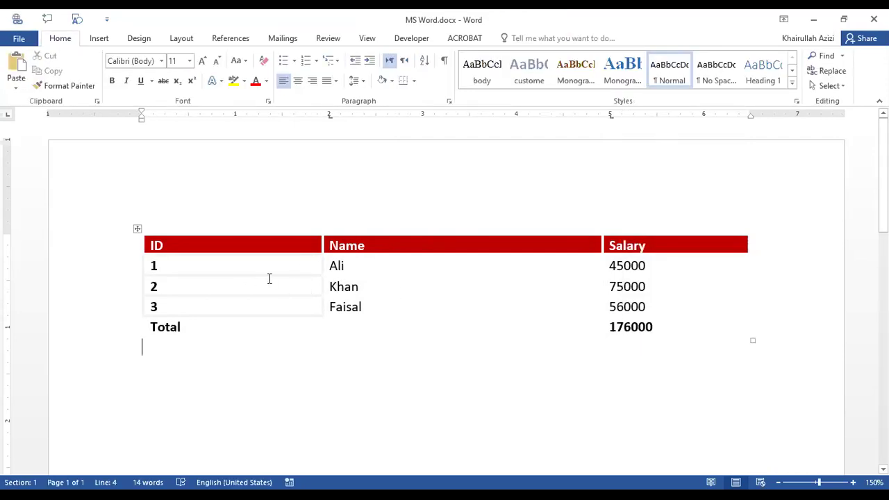
pyautogui.moveTo(257, 273); pyautogui.dragTo(258, 282)
pyautogui.click(463, 304)
pyautogui.click(474, 286)
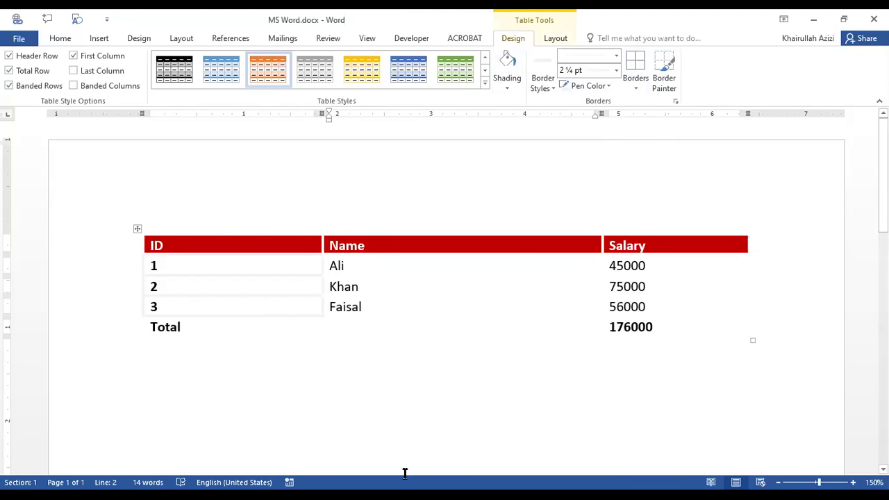
pyautogui.click(383, 404)
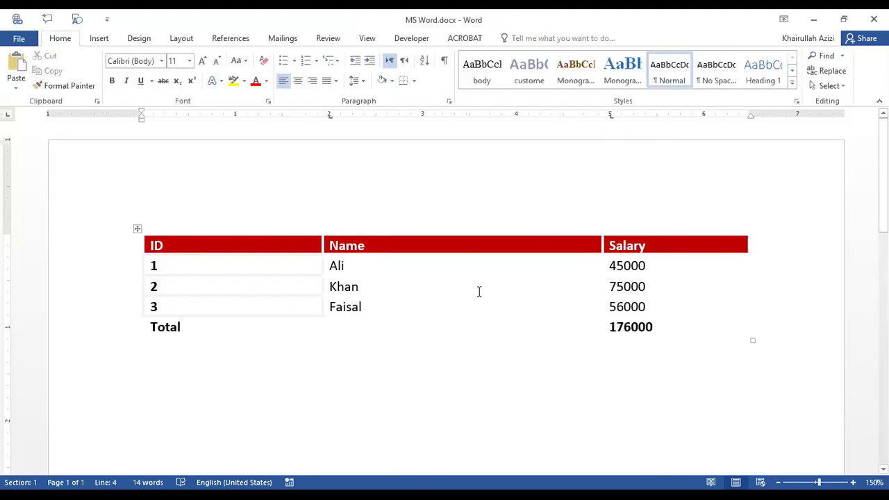
# Select the Name cell in the row with ID 2 using the table layout's Select Cell command.
pyautogui.click(478, 293)
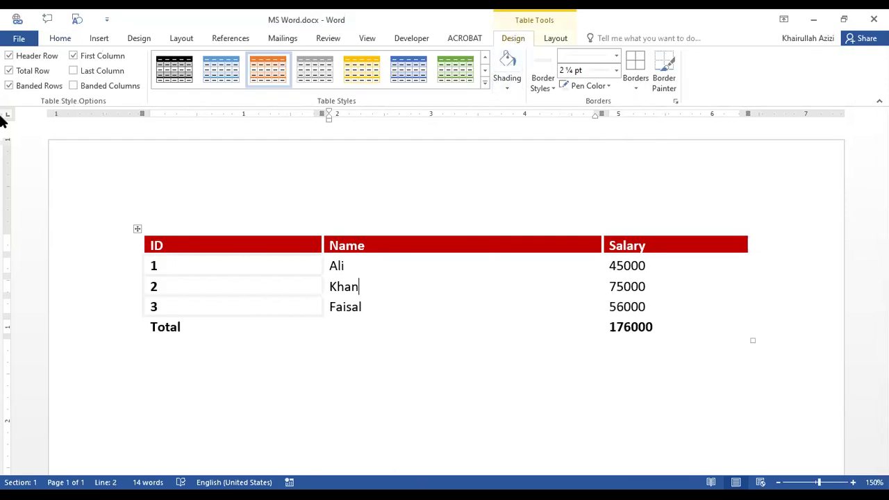
pyautogui.click(555, 41)
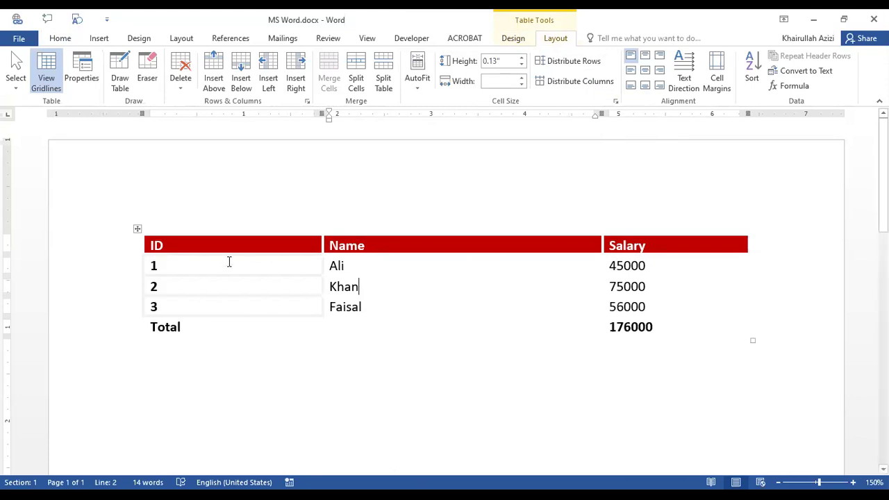
pyautogui.click(19, 89)
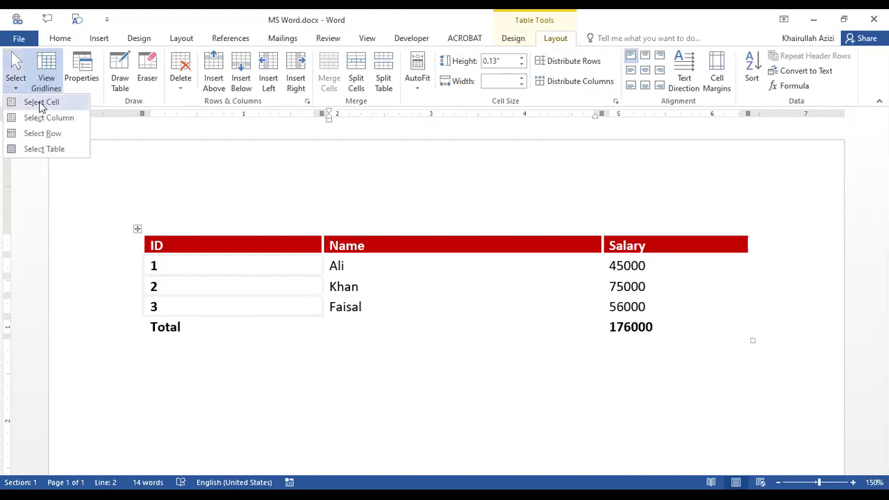
pyautogui.click(427, 286)
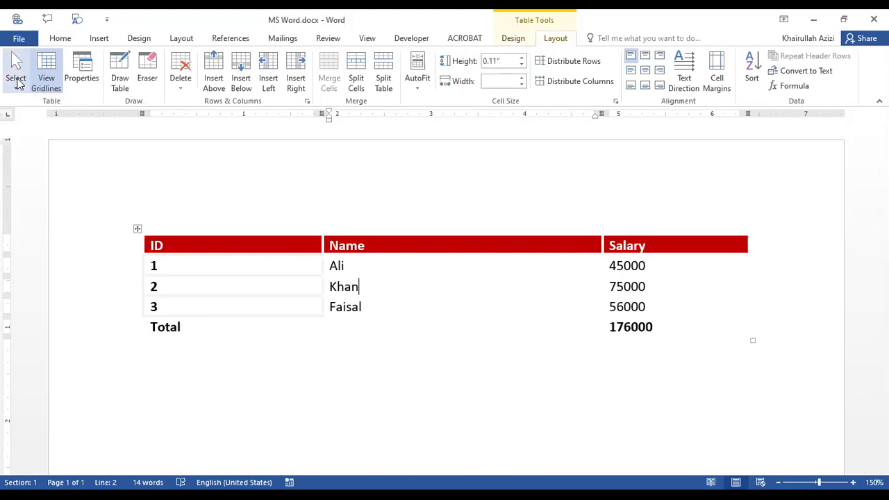
pyautogui.click(17, 82)
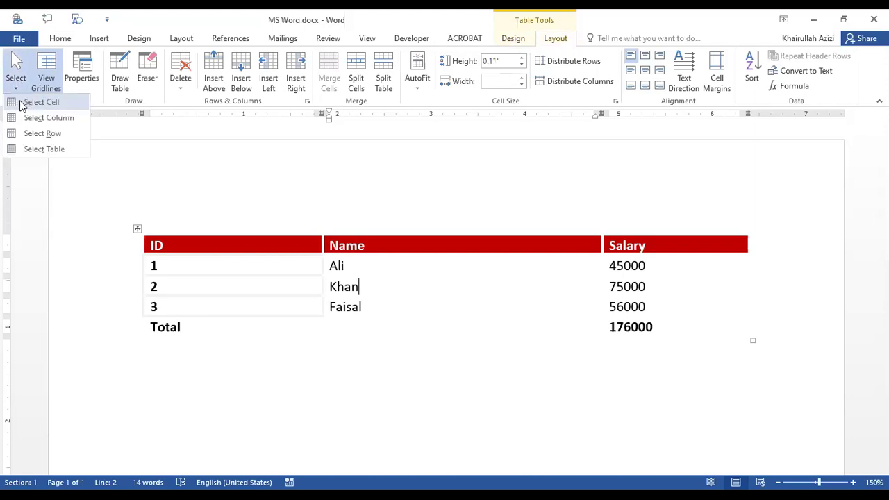
pyautogui.click(20, 104)
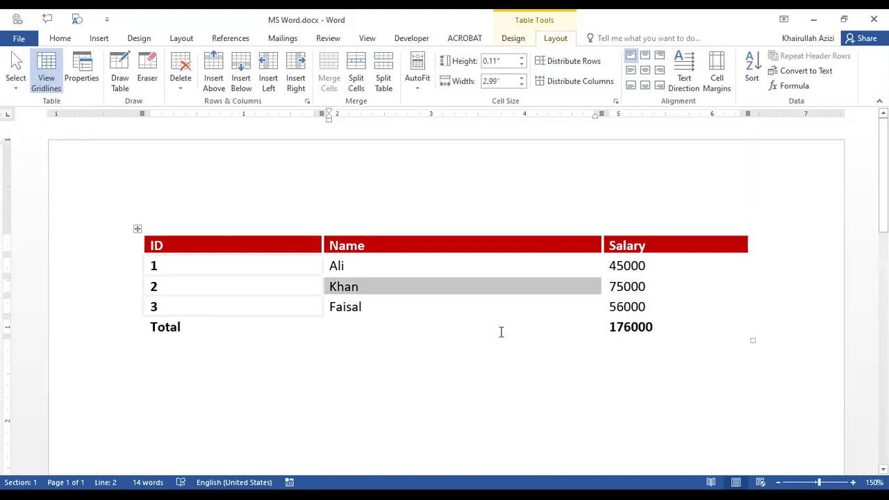
# Select the entire Name column with Select Column, and the whole row with ID 2 with Select Row.
pyautogui.click(23, 91)
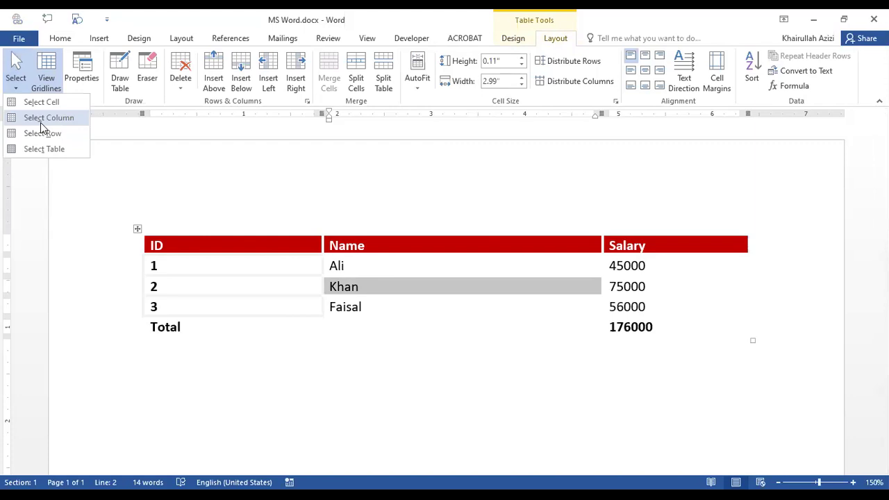
pyautogui.click(41, 120)
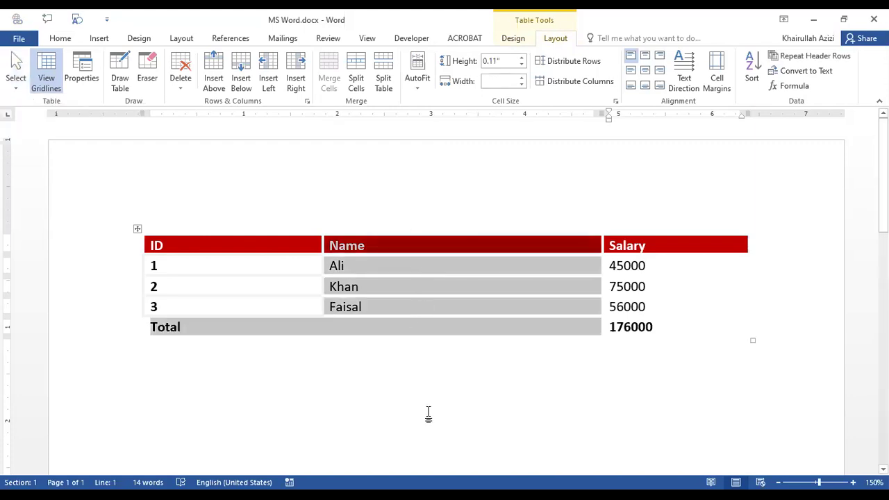
pyautogui.click(377, 285)
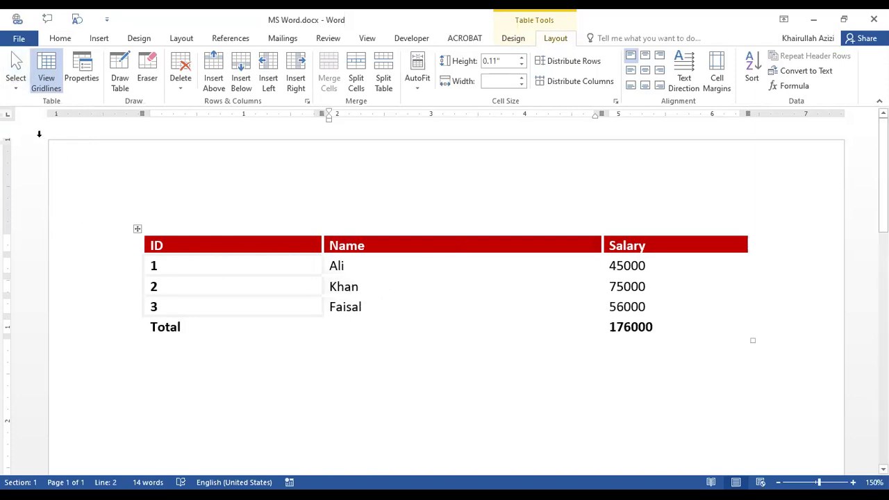
pyautogui.click(16, 87)
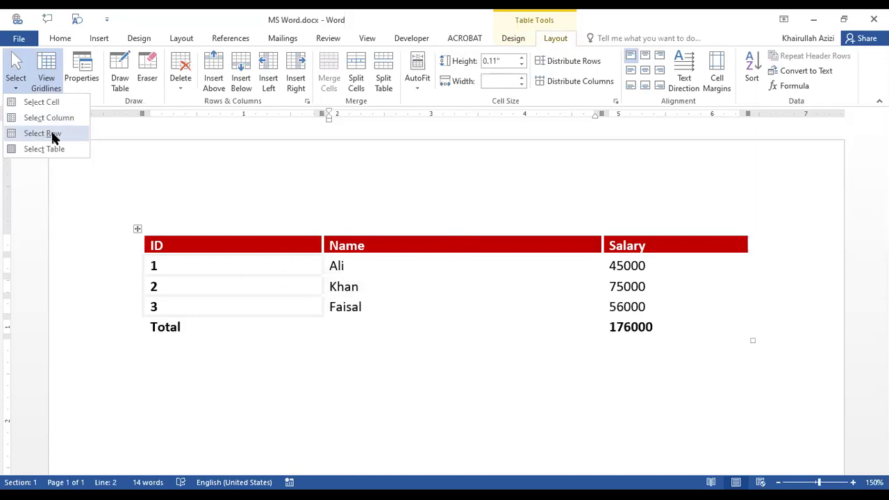
pyautogui.click(54, 137)
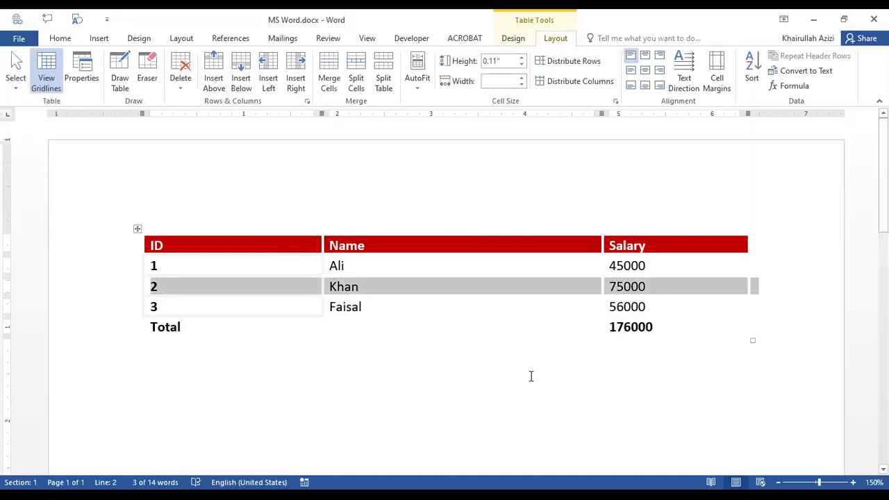
# Select the ID, Name and Salary cells of the row with ID 2 directly in the table.
pyautogui.click(411, 313)
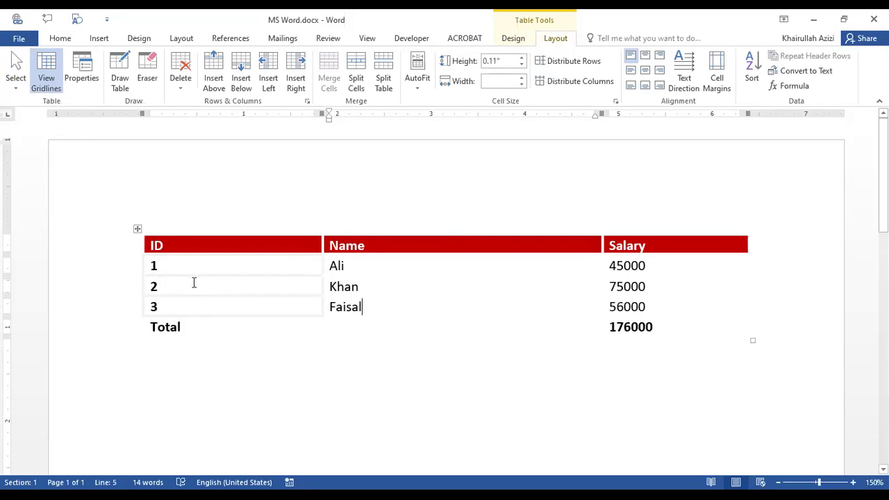
pyautogui.moveTo(185, 285); pyautogui.dragTo(734, 277)
pyautogui.moveTo(176, 284); pyautogui.dragTo(735, 286)
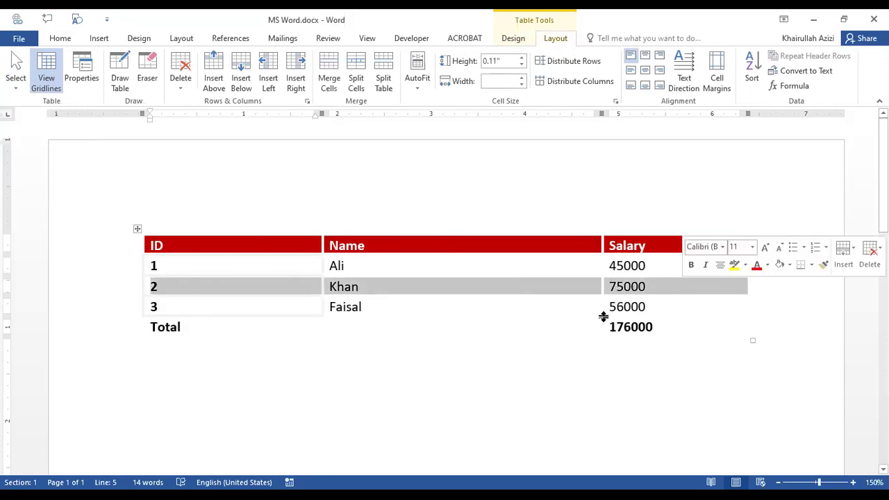
# Select the row with ID 1 using Select Row, and the entire table using Select Table.
pyautogui.click(421, 264)
pyautogui.click(11, 88)
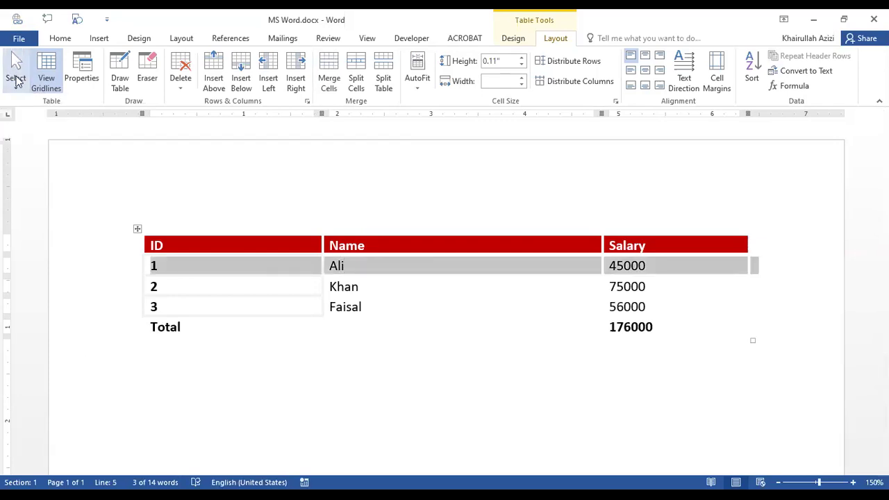
pyautogui.click(16, 80)
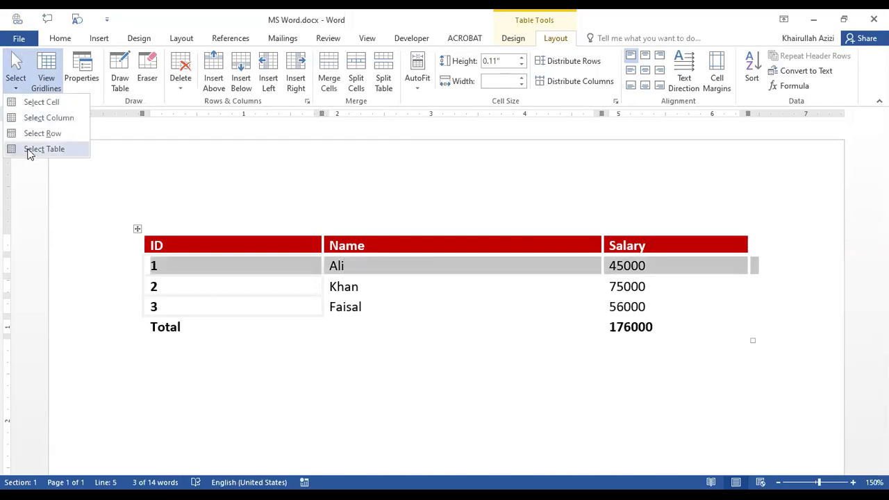
pyautogui.click(42, 149)
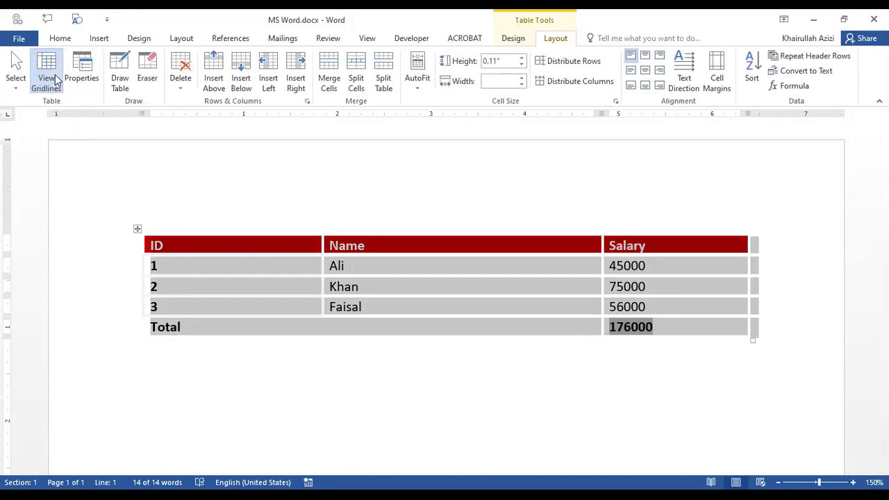
# Apply the borderless Plain Tables style with shaded banded rows to the whole table.
pyautogui.click(514, 38)
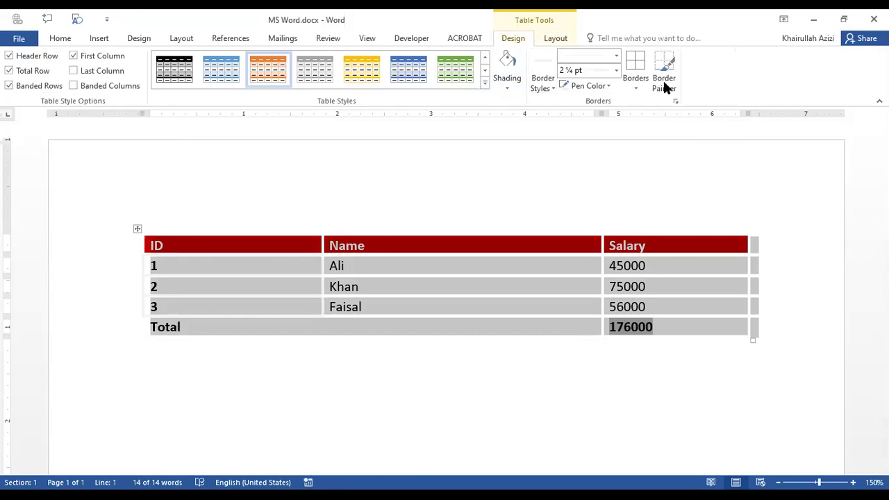
pyautogui.click(636, 87)
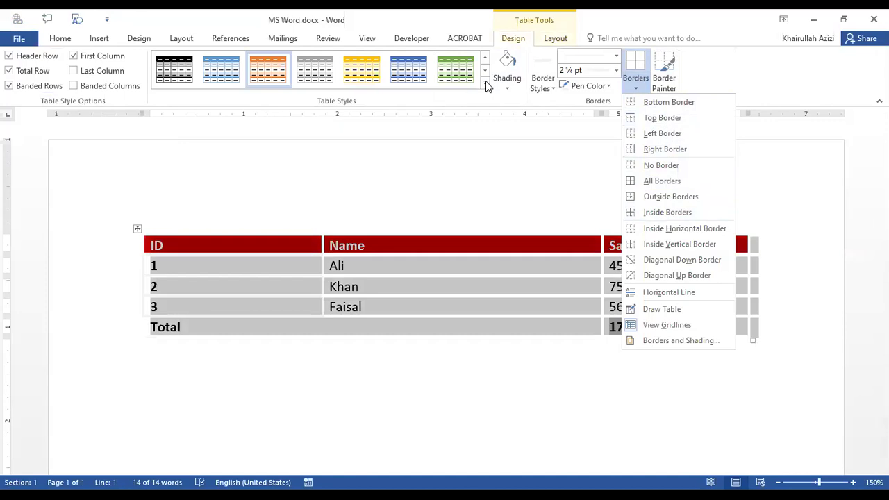
pyautogui.click(485, 82)
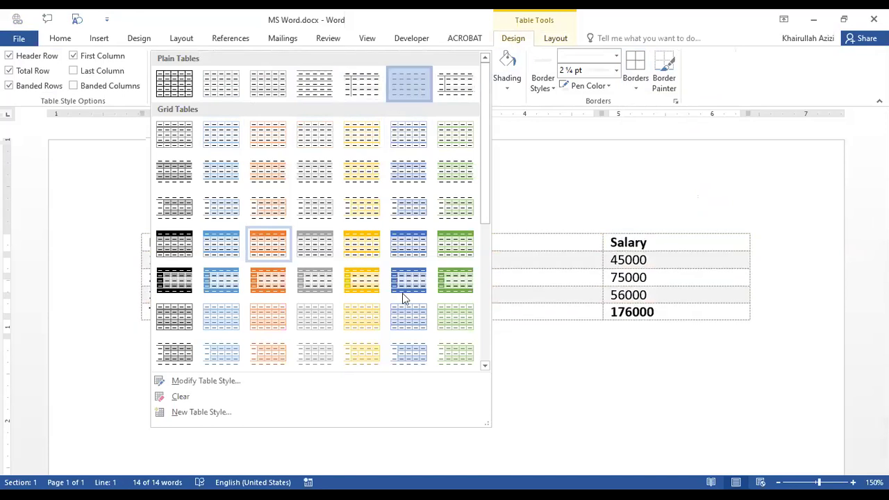
pyautogui.click(499, 300)
pyautogui.click(429, 266)
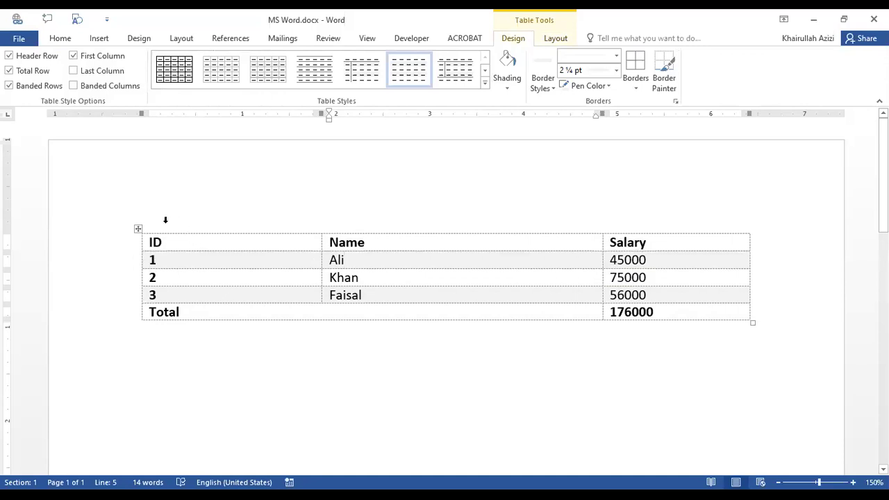
# Hide and show the table's gridlines twice to compare the borderless table with and without its dashed guides.
pyautogui.click(556, 38)
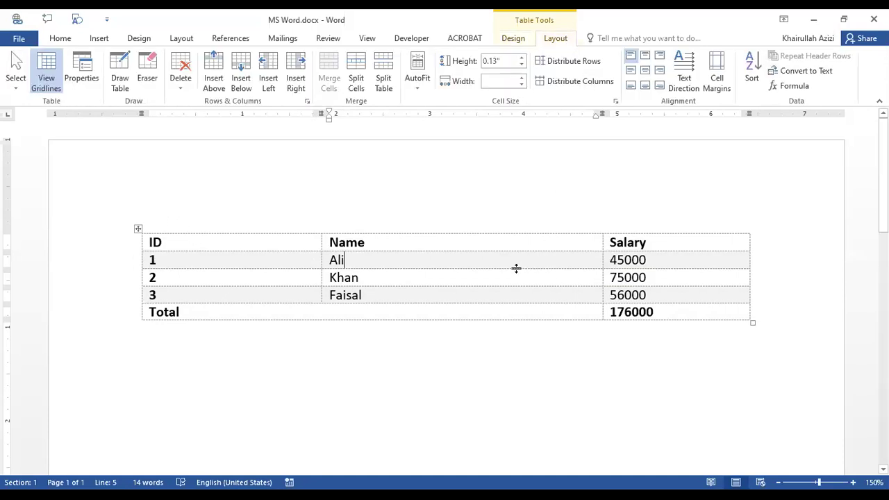
pyautogui.click(50, 90)
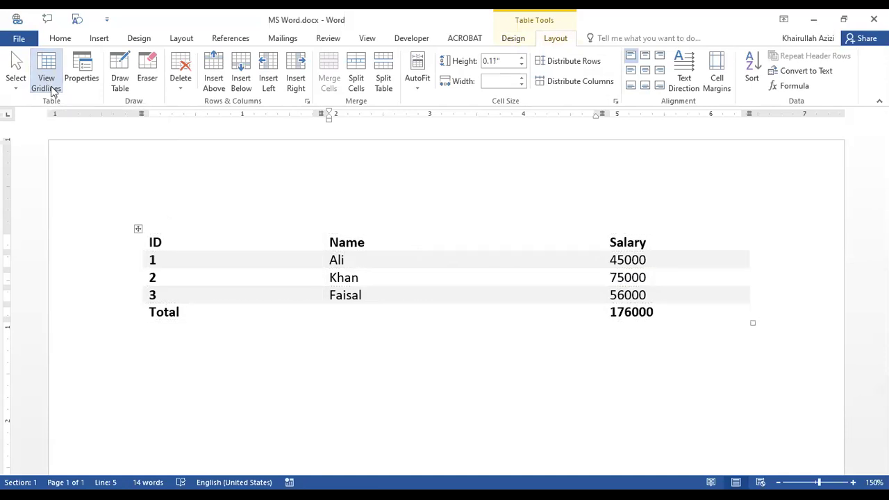
pyautogui.click(46, 82)
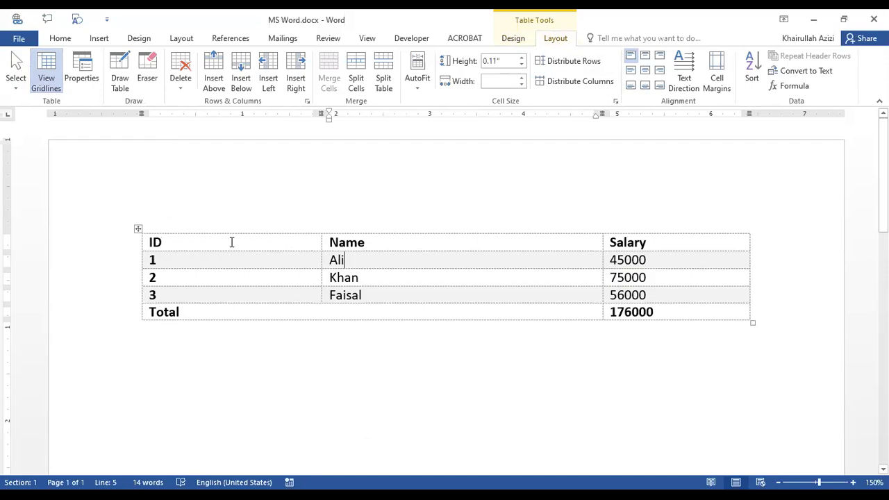
pyautogui.moveTo(298, 243); pyautogui.dragTo(346, 241)
pyautogui.click(345, 241)
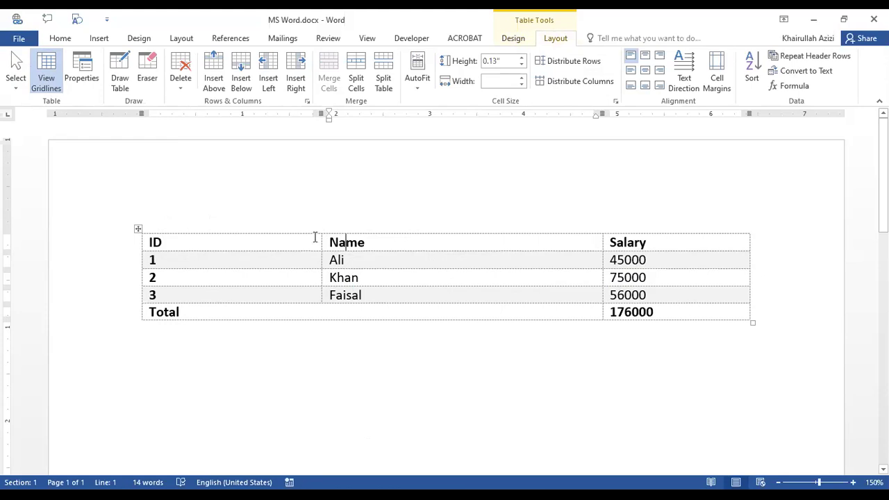
pyautogui.click(46, 82)
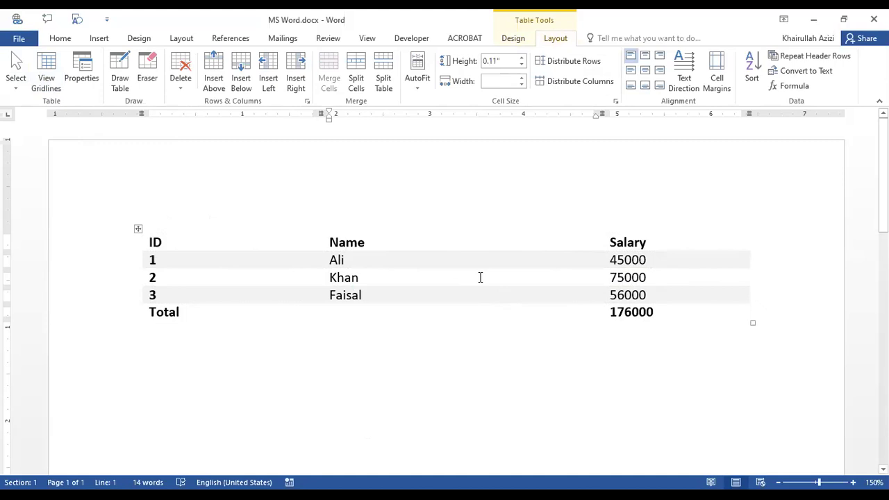
pyautogui.click(45, 80)
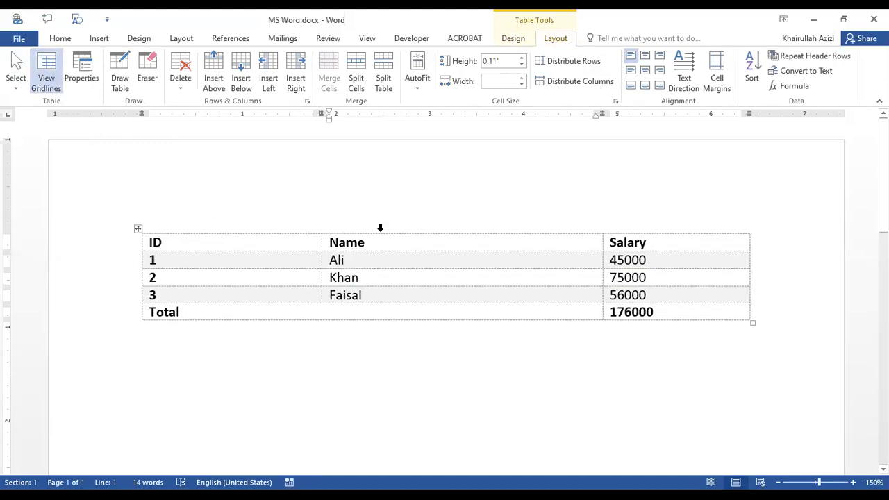
# Undo the plain table style to restore the table's red header formatting.
pyautogui.click(513, 40)
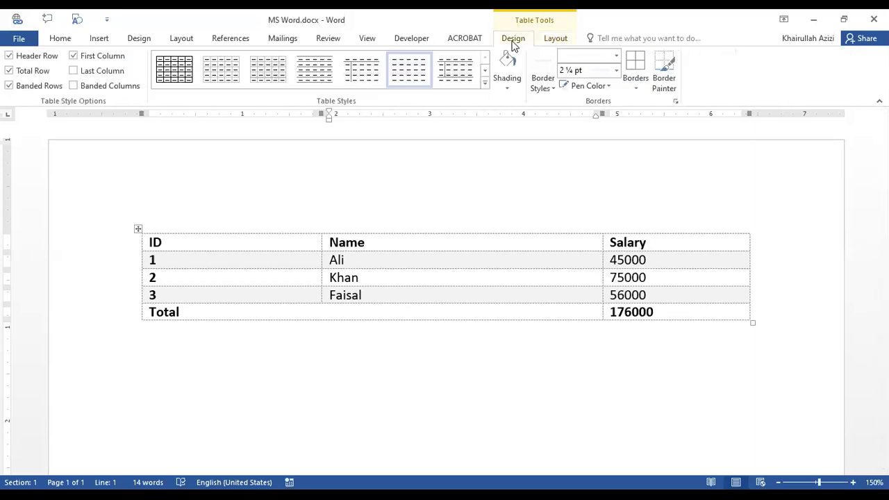
pyautogui.click(469, 261)
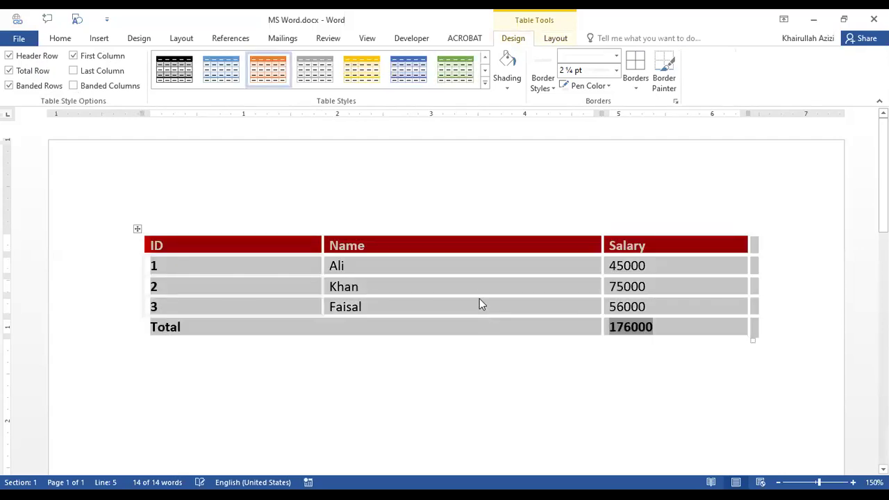
# Replace the light gray borders around the ID cells 1 to 3, using the white theme color as pen color.
pyautogui.moveTo(208, 292)
pyautogui.mouseDown()
pyautogui.moveTo(210, 327)
pyautogui.moveTo(220, 306)
pyautogui.mouseUp()
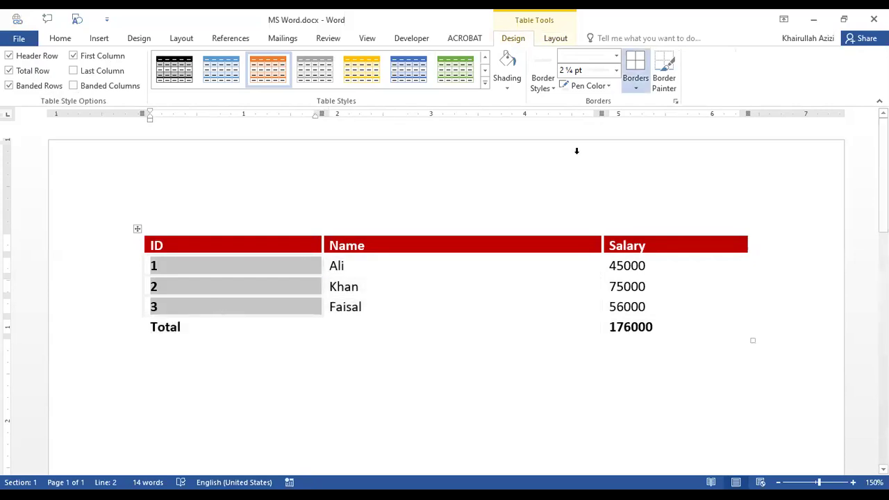
pyautogui.click(543, 82)
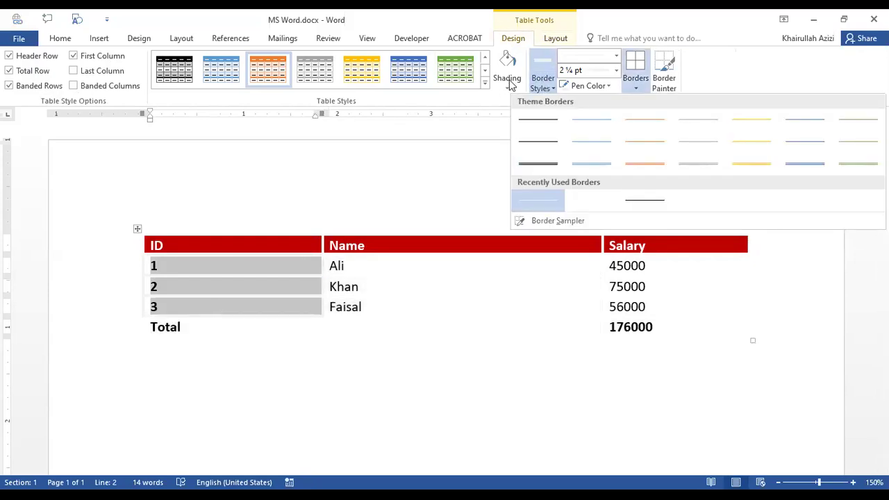
pyautogui.click(509, 85)
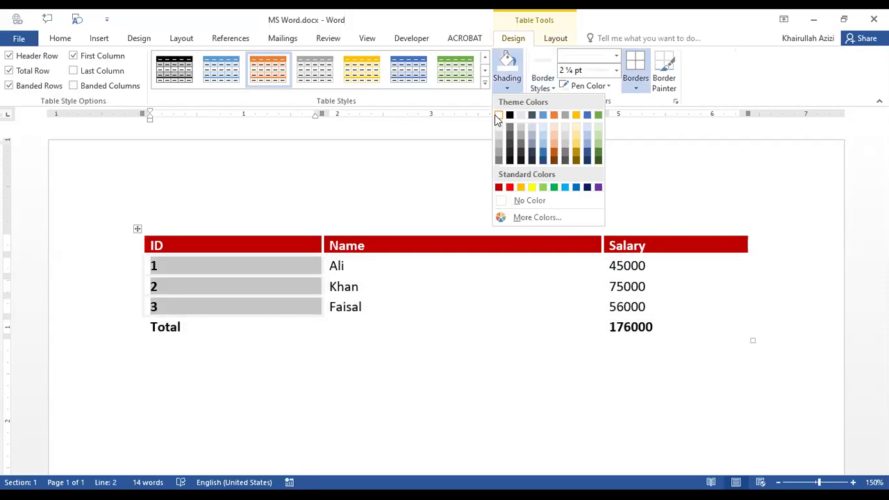
pyautogui.click(609, 87)
pyautogui.click(609, 87)
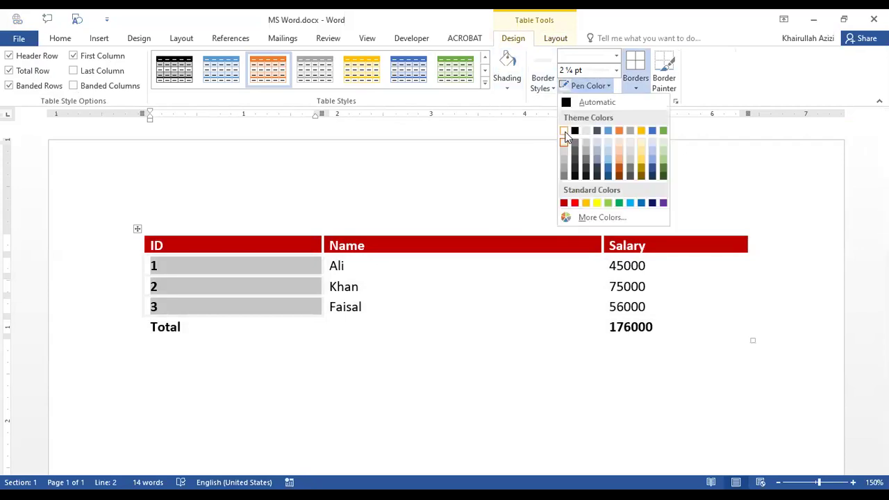
pyautogui.click(565, 135)
pyautogui.click(635, 87)
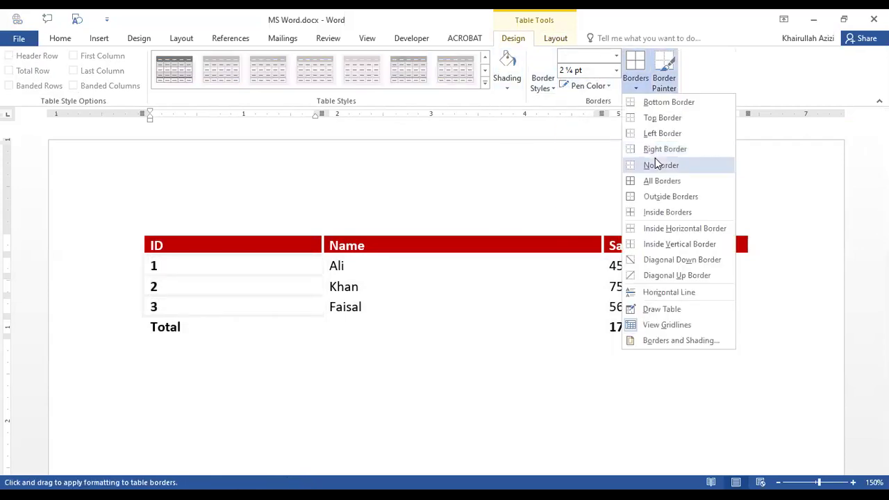
pyautogui.click(439, 351)
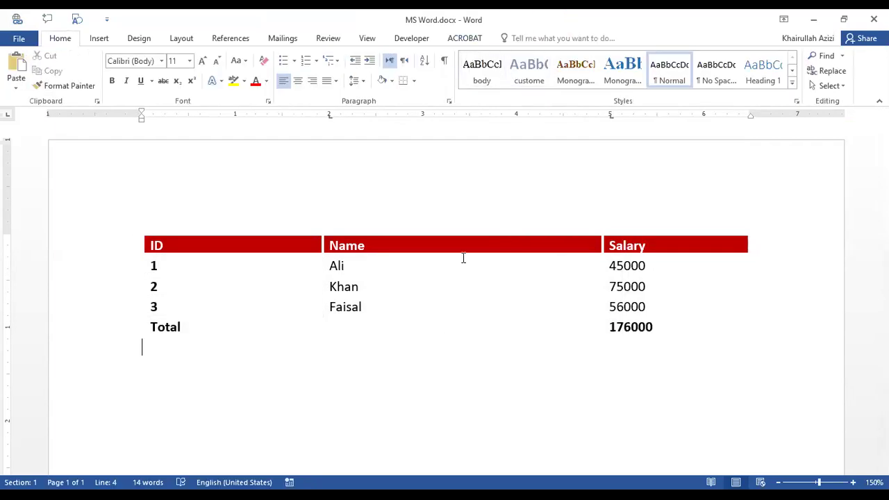
# Open the Table Properties, review the row, column and cell settings, and close them without changing anything.
pyautogui.click(462, 307)
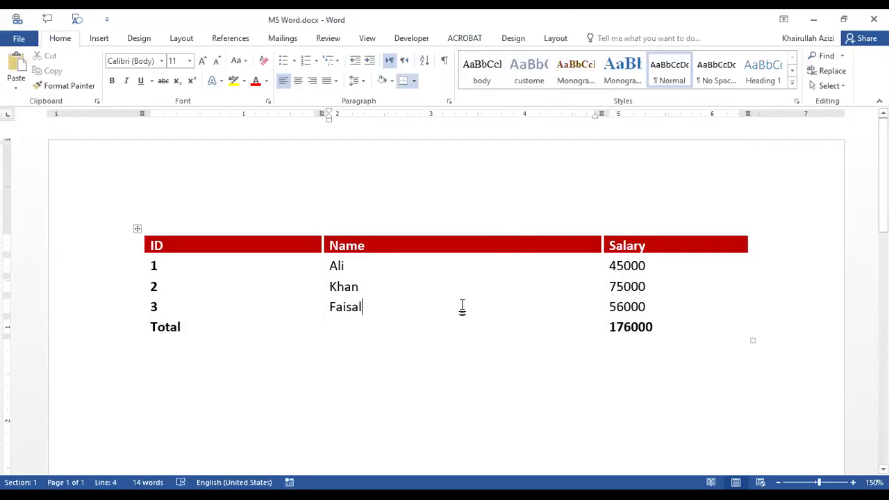
pyautogui.click(555, 40)
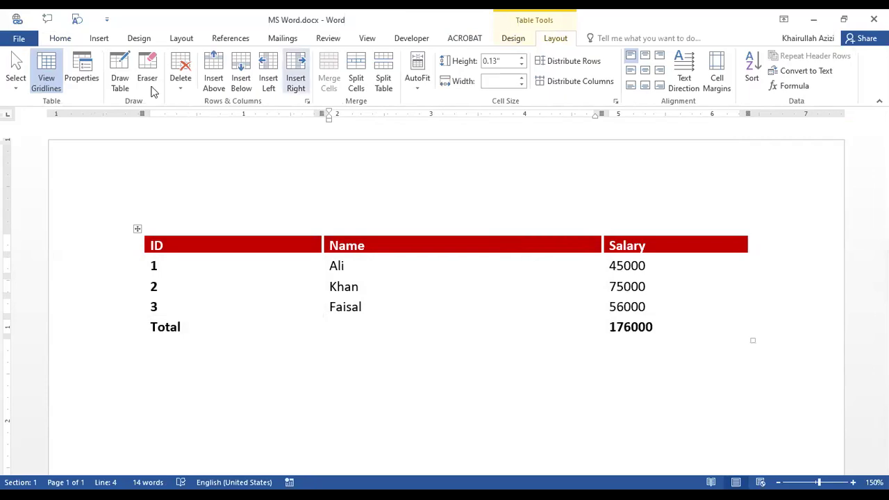
pyautogui.click(94, 71)
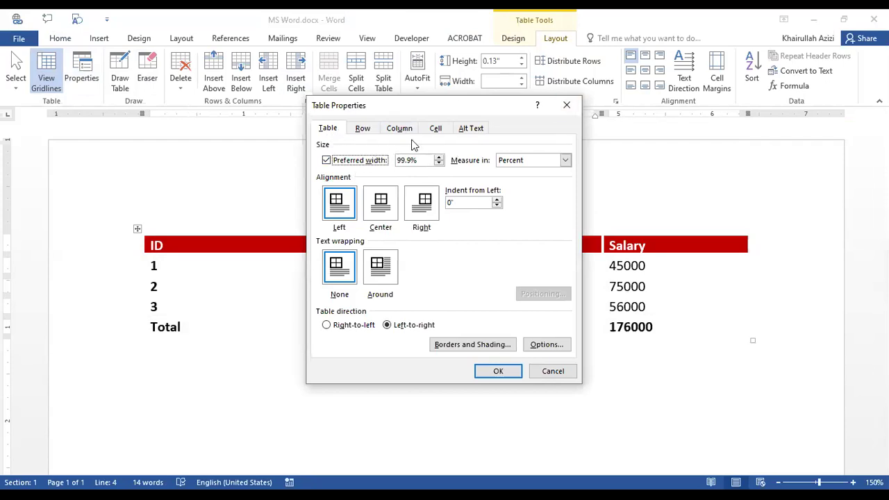
pyautogui.moveTo(528, 104); pyautogui.dragTo(399, 143)
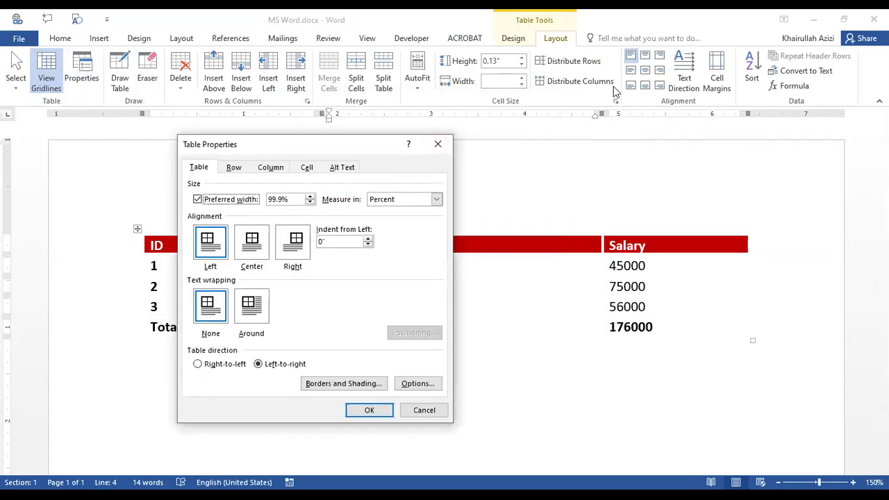
pyautogui.click(236, 175)
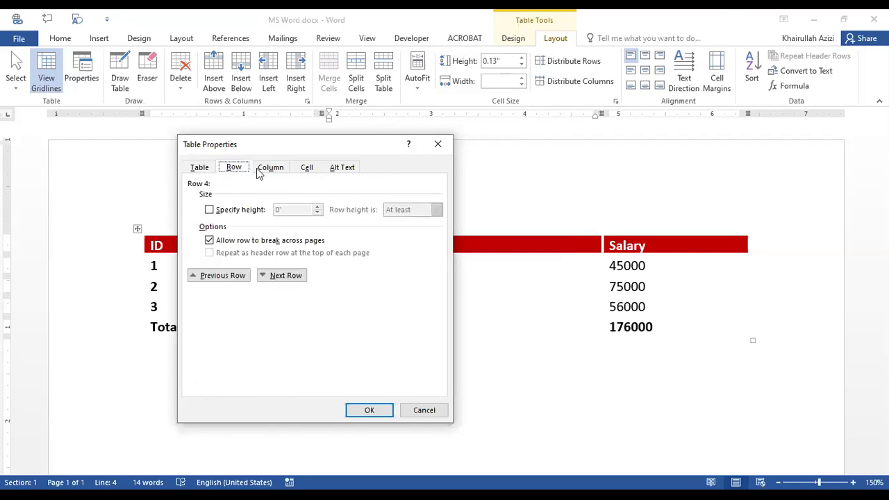
pyautogui.click(285, 173)
pyautogui.click(306, 172)
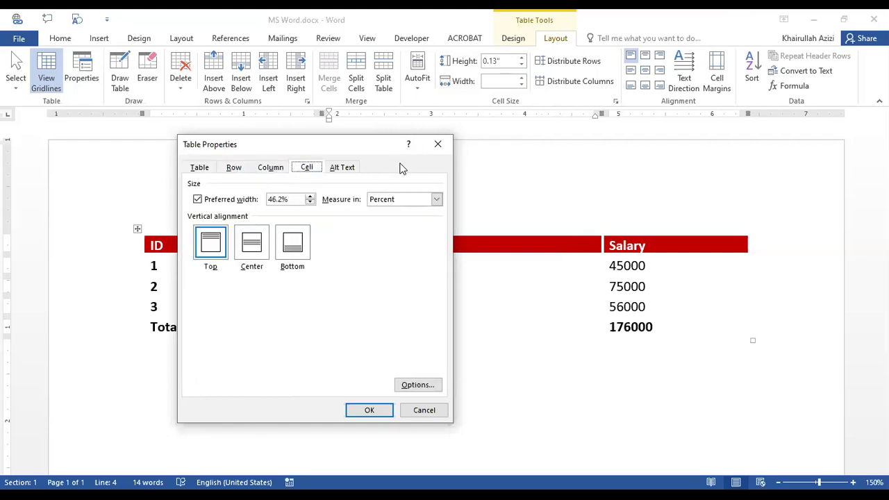
pyautogui.click(442, 146)
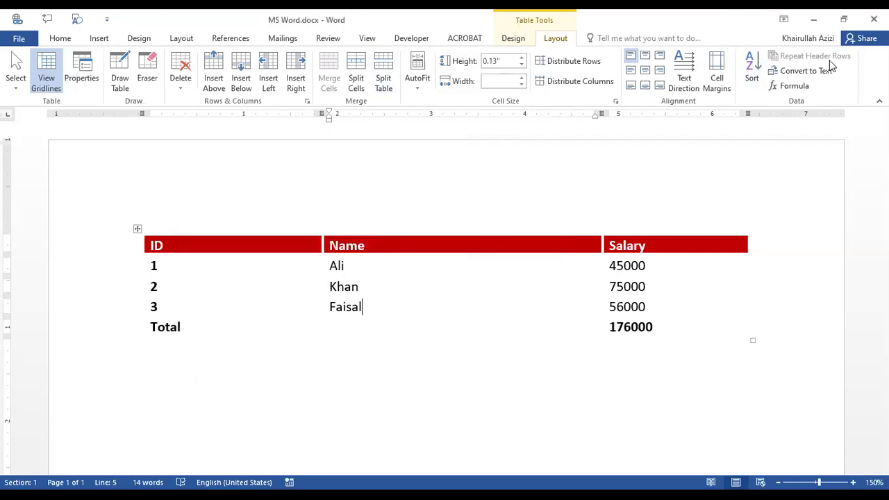
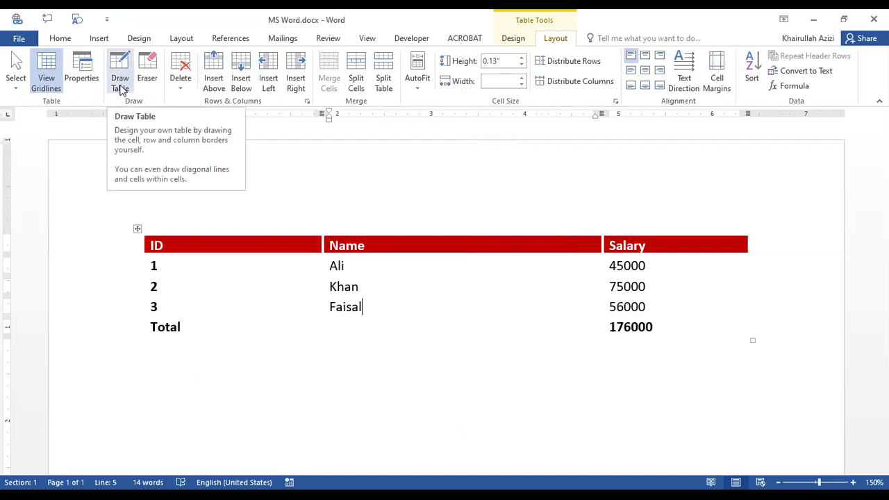
# Draw a new single-cell table about 5.31" wide and 0.81" high below the salary table with Draw Table.
pyautogui.click(120, 83)
pyautogui.scroll(-3, 208, 368)
pyautogui.moveTo(172, 249)
pyautogui.mouseDown()
pyautogui.moveTo(278, 300)
pyautogui.moveTo(699, 327)
pyautogui.moveTo(672, 325)
pyautogui.mouseUp()
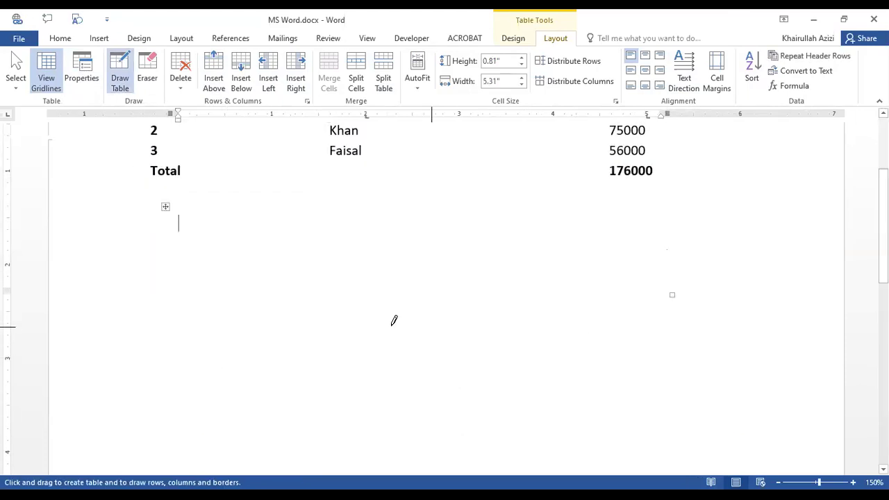
# Set the pen color for drawing table borders to the black theme color.
pyautogui.click(516, 42)
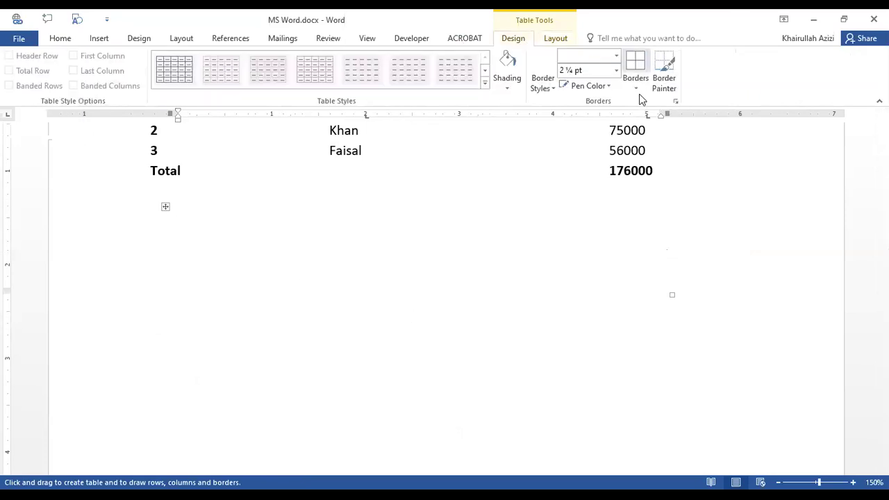
pyautogui.click(589, 85)
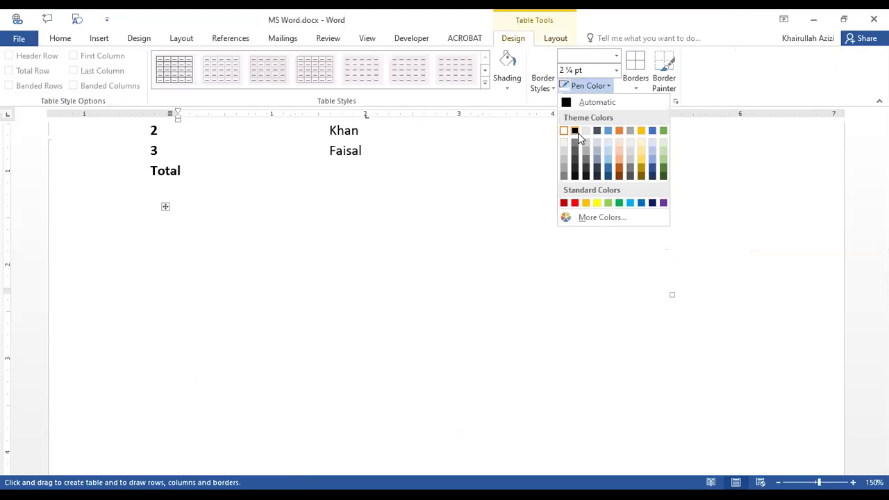
pyautogui.click(576, 132)
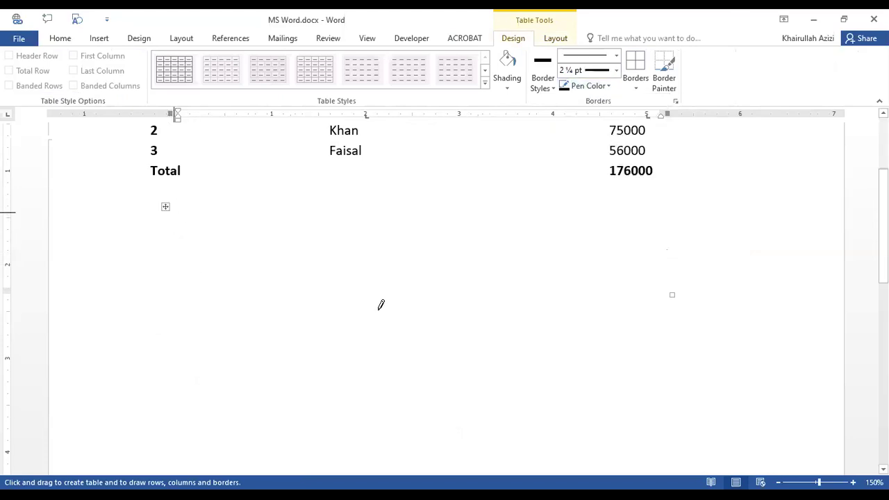
# Draw a nested table about 4.42" wide inside the drawn table, and divide it into five columns and three rows.
pyautogui.moveTo(615, 293)
pyautogui.mouseDown()
pyautogui.moveTo(603, 234)
pyautogui.moveTo(605, 332)
pyautogui.moveTo(361, 318)
pyautogui.moveTo(598, 338)
pyautogui.mouseUp()
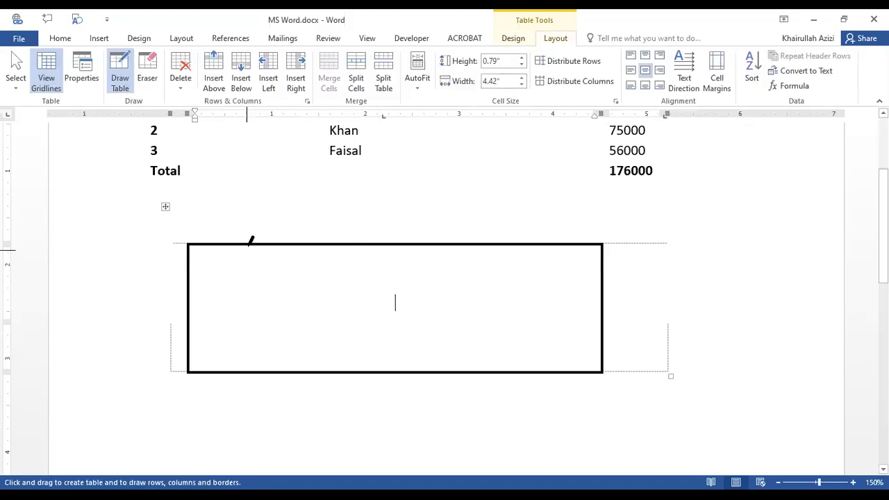
pyautogui.moveTo(251, 322); pyautogui.dragTo(250, 356)
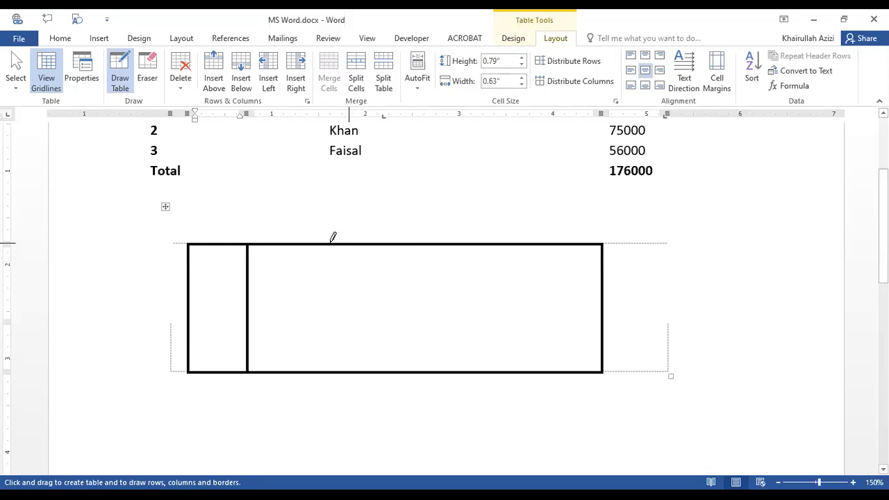
pyautogui.moveTo(331, 320)
pyautogui.mouseDown()
pyautogui.moveTo(363, 313)
pyautogui.moveTo(361, 347)
pyautogui.mouseUp()
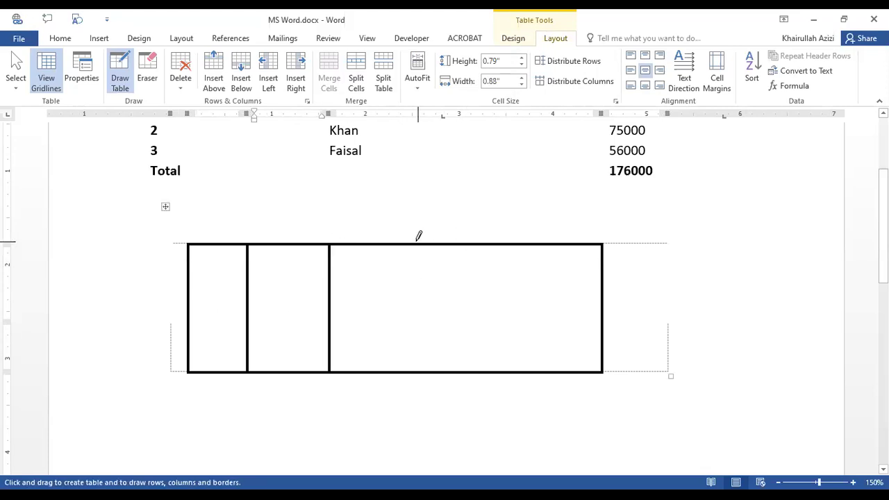
pyautogui.moveTo(417, 345); pyautogui.dragTo(416, 368)
pyautogui.moveTo(516, 282); pyautogui.dragTo(516, 351)
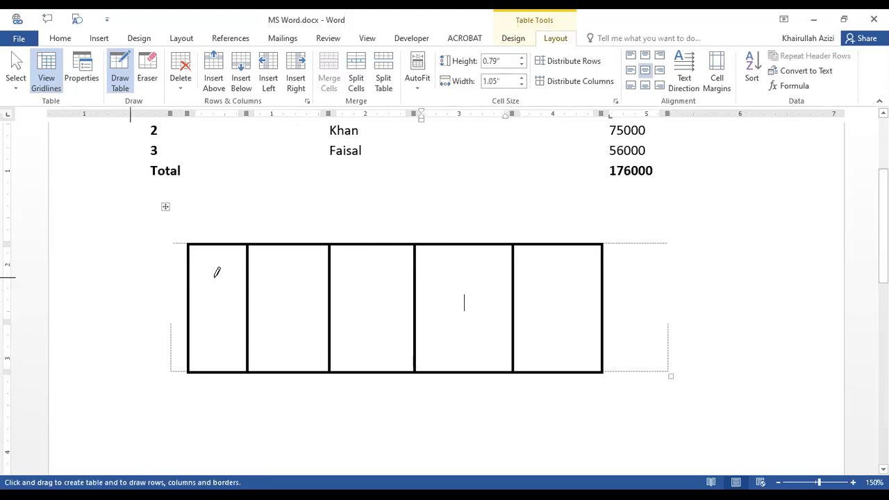
pyautogui.moveTo(474, 291); pyautogui.dragTo(586, 282)
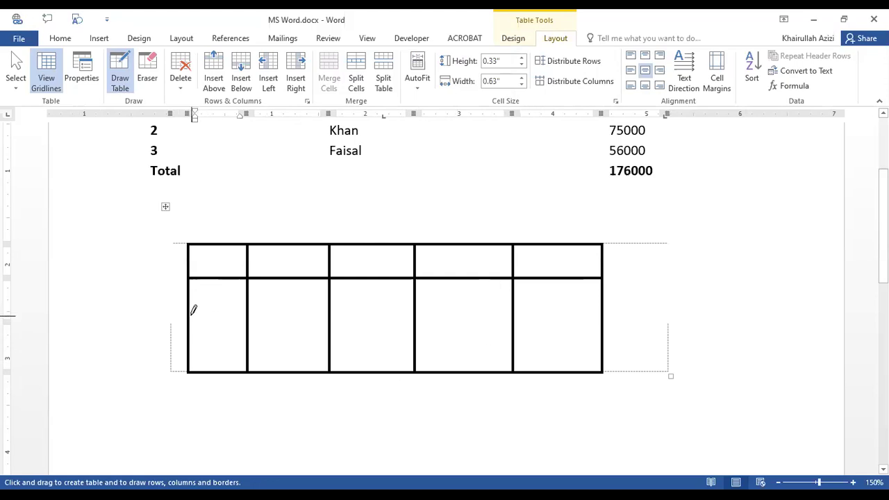
pyautogui.moveTo(189, 314); pyautogui.dragTo(585, 304)
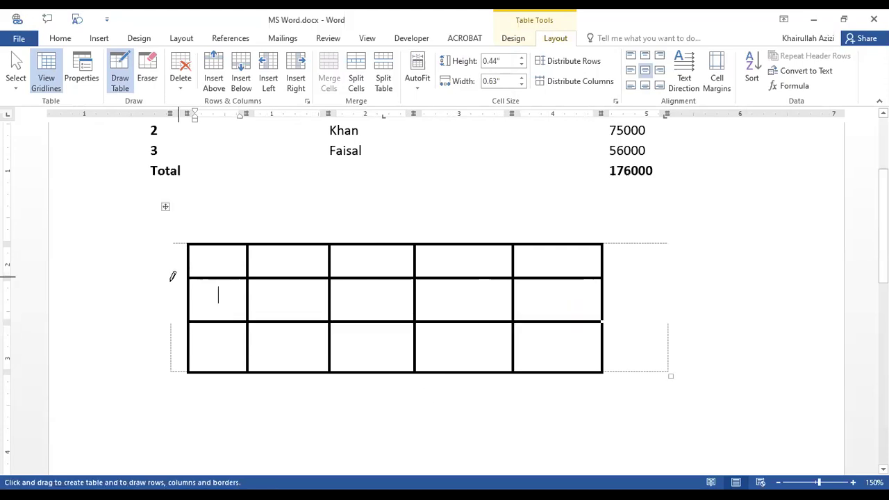
# Draw diagonal crosses through the first, third and fourth cells of the nested table's middle row.
pyautogui.moveTo(191, 277)
pyautogui.mouseDown()
pyautogui.moveTo(262, 317)
pyautogui.moveTo(270, 348)
pyautogui.moveTo(247, 319)
pyautogui.mouseUp()
pyautogui.moveTo(191, 318)
pyautogui.mouseDown()
pyautogui.moveTo(254, 301)
pyautogui.moveTo(248, 278)
pyautogui.moveTo(326, 299)
pyautogui.moveTo(334, 313)
pyautogui.mouseUp()
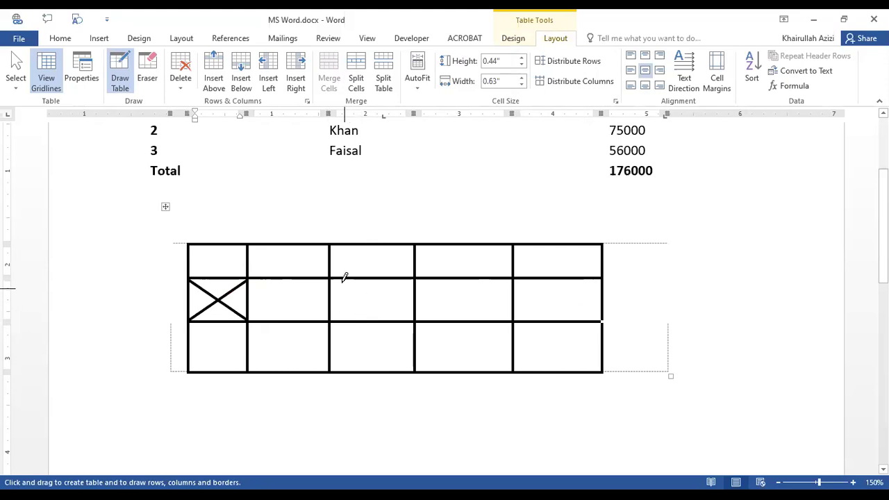
pyautogui.moveTo(330, 279)
pyautogui.mouseDown()
pyautogui.moveTo(423, 308)
pyautogui.moveTo(414, 321)
pyautogui.mouseUp()
pyautogui.moveTo(417, 275)
pyautogui.mouseDown()
pyautogui.moveTo(336, 303)
pyautogui.moveTo(333, 316)
pyautogui.mouseUp()
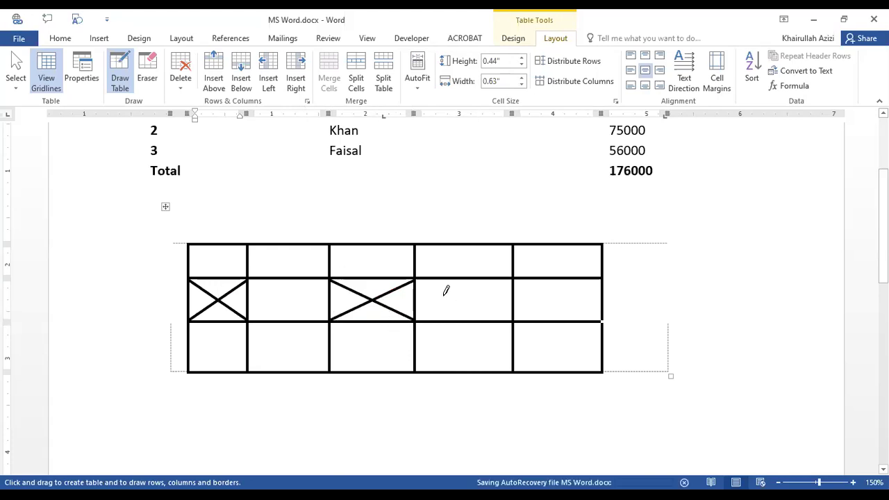
pyautogui.moveTo(416, 316)
pyautogui.mouseDown()
pyautogui.moveTo(534, 286)
pyautogui.moveTo(514, 263)
pyautogui.moveTo(491, 280)
pyautogui.moveTo(504, 281)
pyautogui.mouseUp()
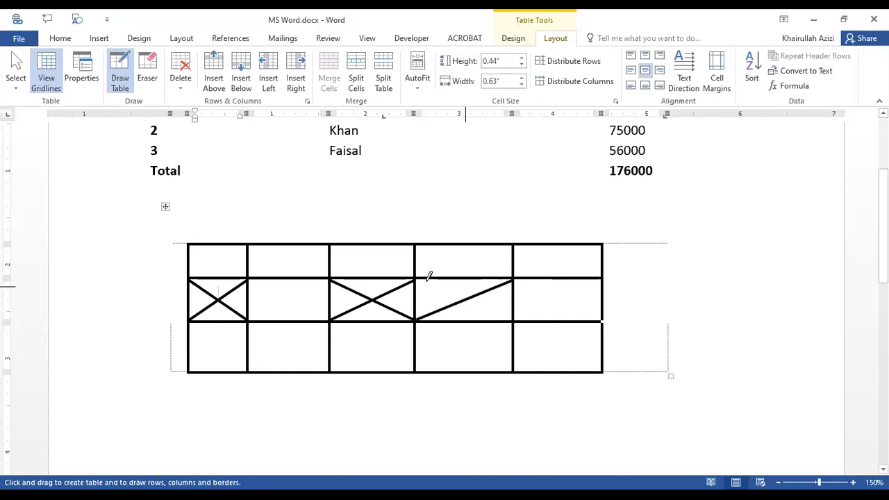
pyautogui.moveTo(409, 273)
pyautogui.mouseDown()
pyautogui.moveTo(524, 311)
pyautogui.moveTo(507, 313)
pyautogui.moveTo(515, 317)
pyautogui.moveTo(505, 299)
pyautogui.moveTo(521, 319)
pyautogui.moveTo(500, 307)
pyautogui.moveTo(504, 320)
pyautogui.mouseUp()
pyautogui.moveTo(417, 279)
pyautogui.mouseDown()
pyautogui.moveTo(479, 294)
pyautogui.moveTo(514, 316)
pyautogui.mouseUp()
pyautogui.moveTo(590, 319); pyautogui.dragTo(589, 333)
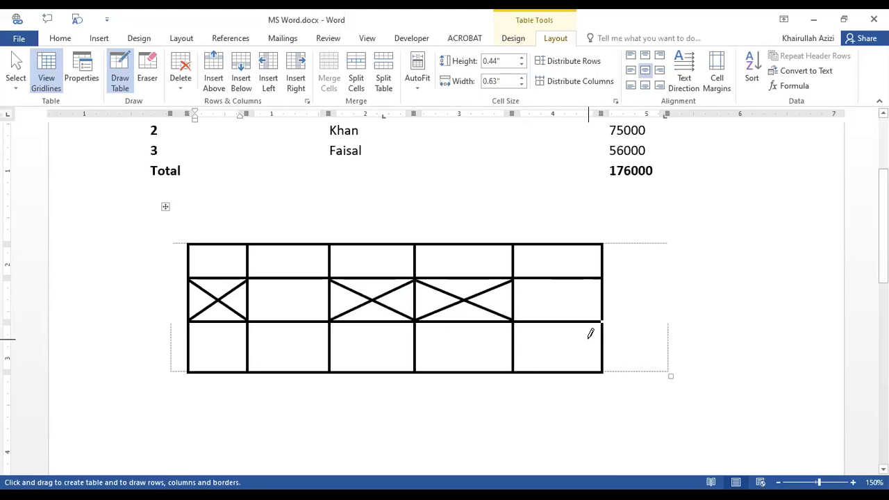
# Erase the diagonal crosses, the horizontal dividers and the lower border under the second and third columns of the nested table.
pyautogui.click(147, 78)
pyautogui.moveTo(624, 248); pyautogui.dragTo(643, 434)
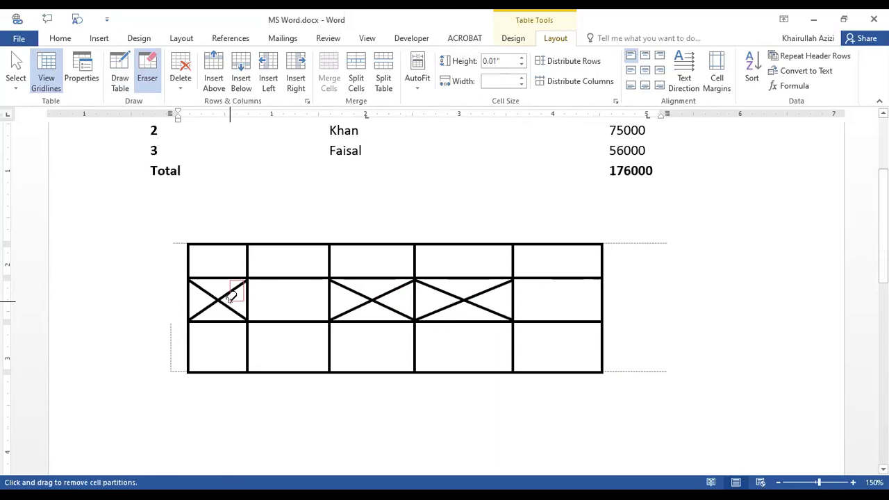
pyautogui.moveTo(226, 300); pyautogui.dragTo(223, 326)
pyautogui.moveTo(269, 294); pyautogui.dragTo(268, 395)
pyautogui.moveTo(400, 315); pyautogui.dragTo(364, 373)
pyautogui.moveTo(559, 285)
pyautogui.mouseDown()
pyautogui.moveTo(558, 347)
pyautogui.moveTo(557, 284)
pyautogui.moveTo(500, 313)
pyautogui.mouseUp()
pyautogui.moveTo(444, 268)
pyautogui.mouseDown()
pyautogui.moveTo(396, 290)
pyautogui.moveTo(377, 313)
pyautogui.mouseUp()
pyautogui.moveTo(268, 263)
pyautogui.mouseDown()
pyautogui.moveTo(186, 287)
pyautogui.moveTo(214, 279)
pyautogui.mouseUp()
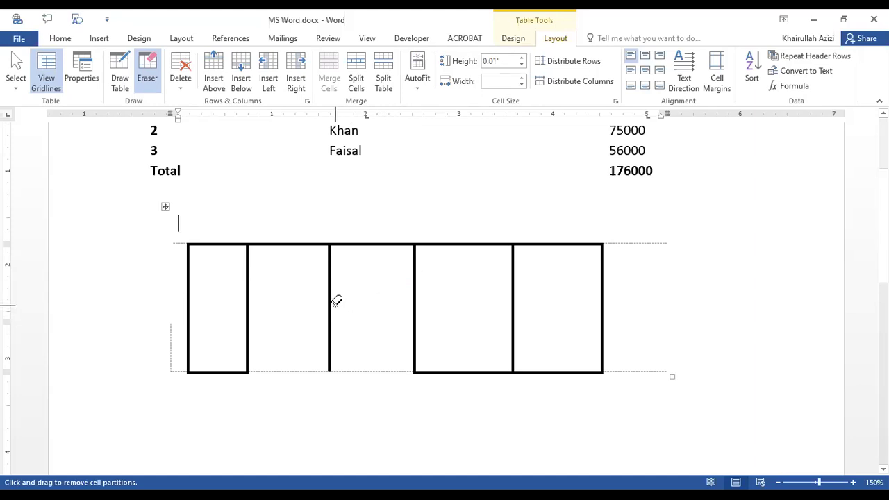
# Select the entire drawn table and delete it.
pyautogui.click(16, 89)
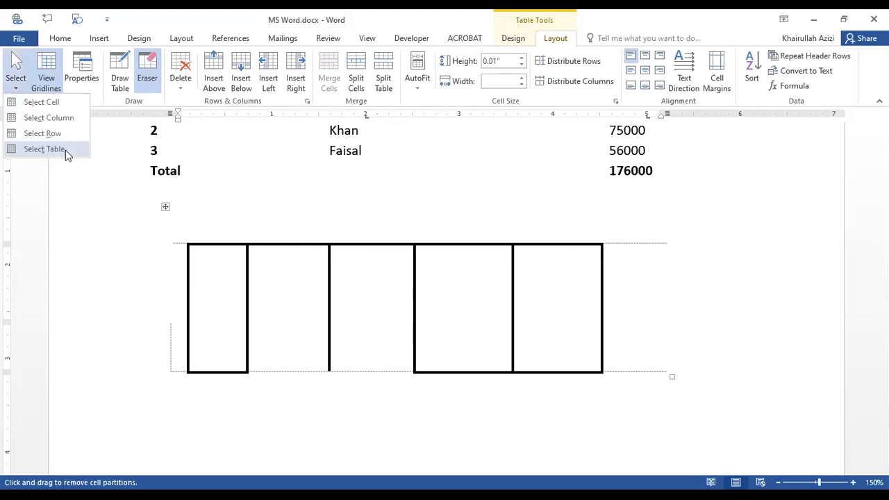
pyautogui.click(65, 150)
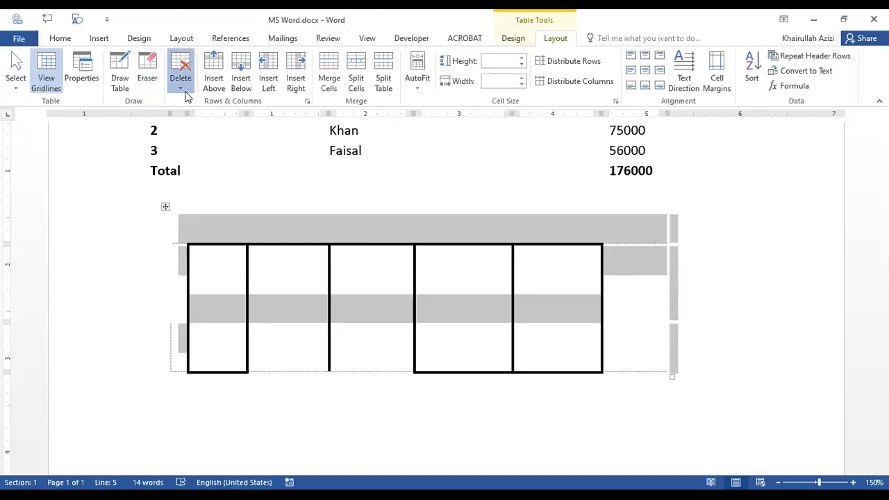
pyautogui.click(182, 88)
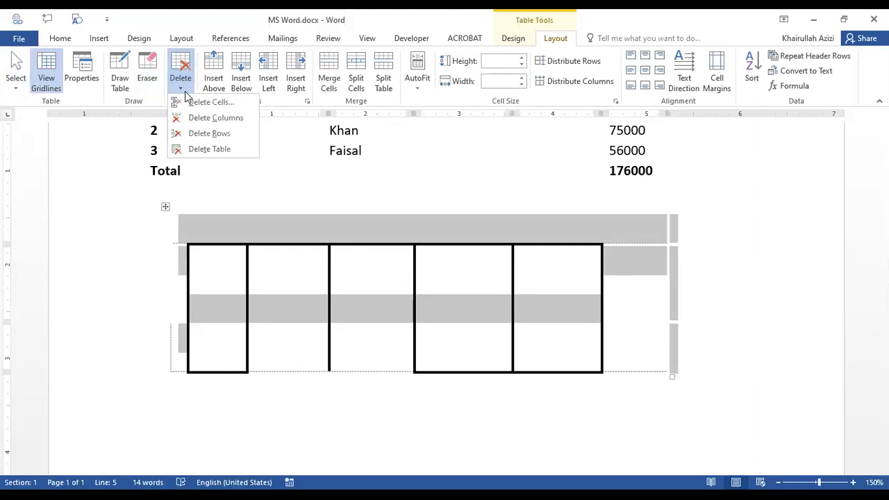
pyautogui.click(213, 150)
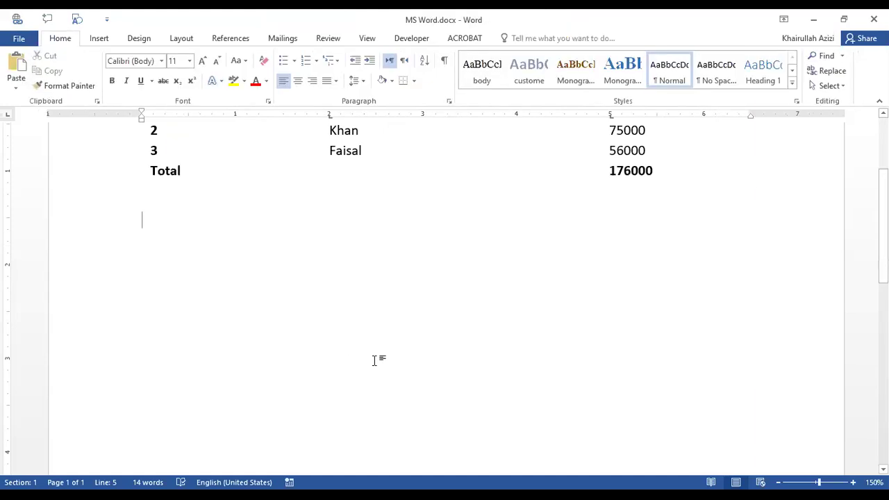
# Delete the Name cell of the ID 3 row in the salary table, shifting cells left, and undo the deletion.
pyautogui.scroll(3, 404, 329)
pyautogui.click(448, 314)
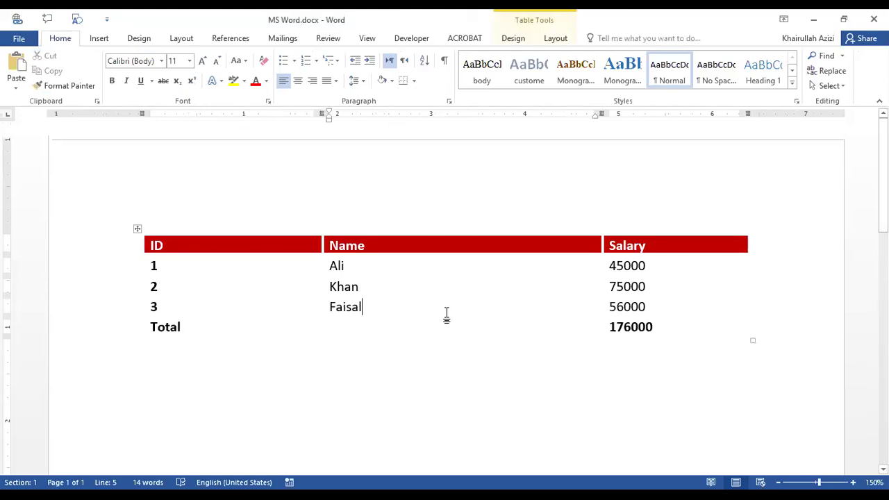
pyautogui.click(552, 43)
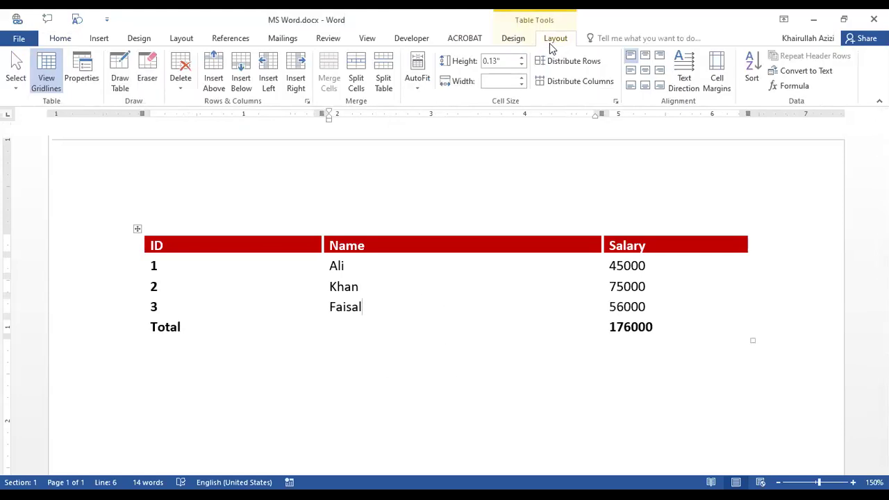
pyautogui.click(184, 90)
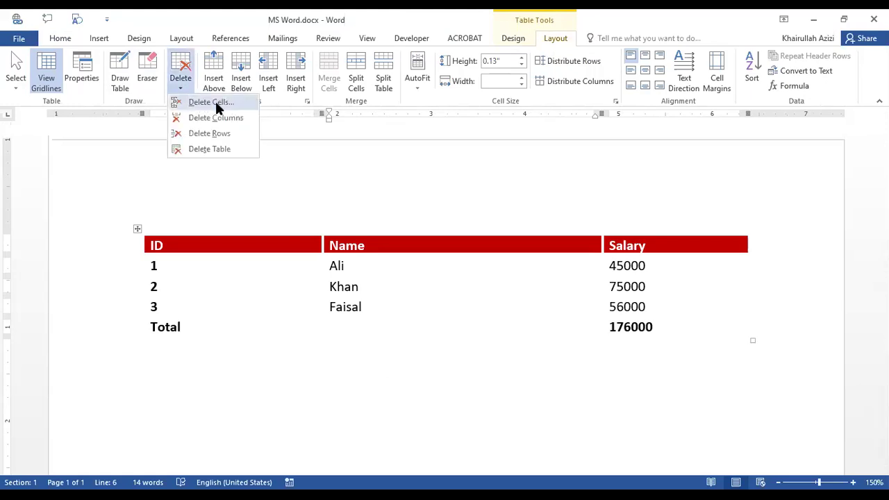
pyautogui.click(210, 102)
pyautogui.click(418, 278)
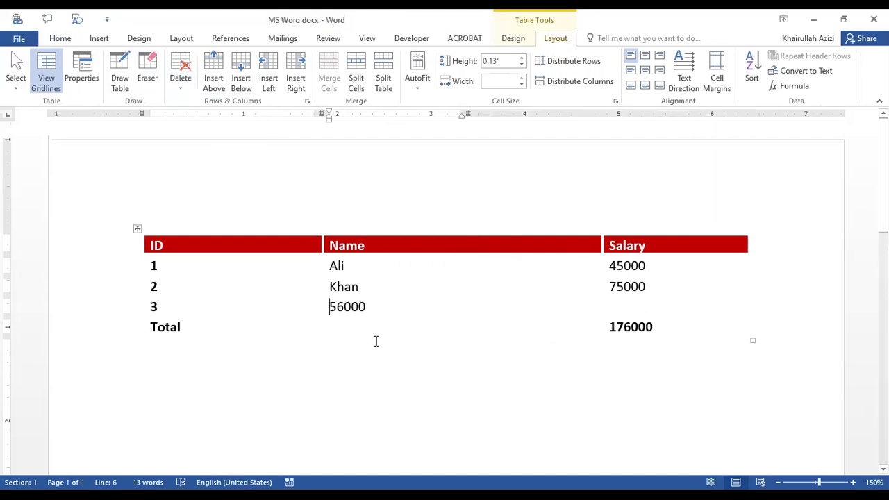
pyautogui.hotkey('ctrl', 'z')
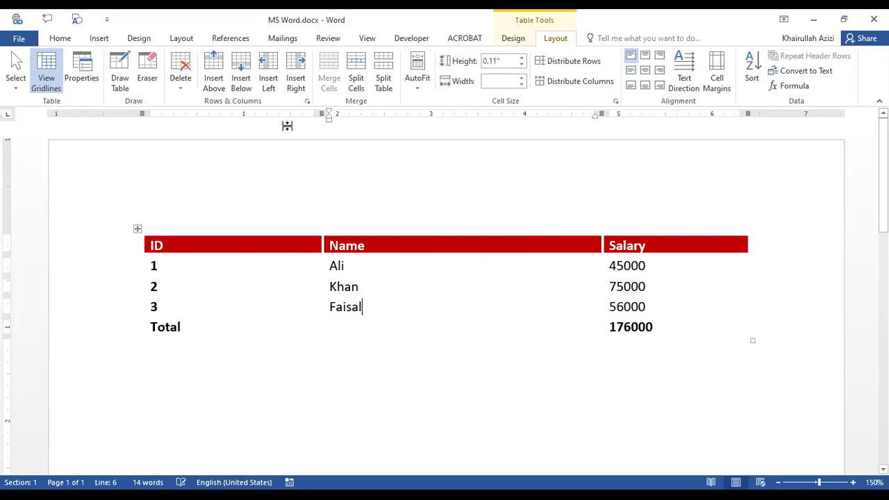
# Delete the Name column and undo it, and do the same with the Salary column.
pyautogui.click(180, 87)
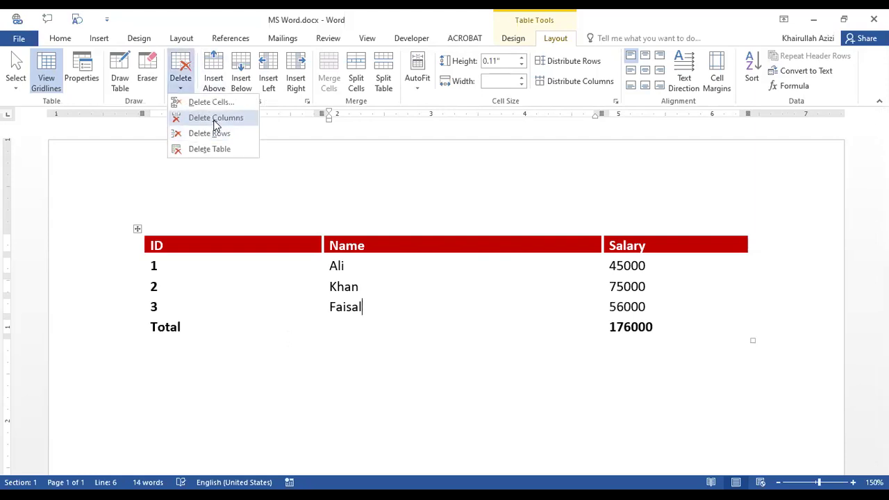
pyautogui.click(215, 119)
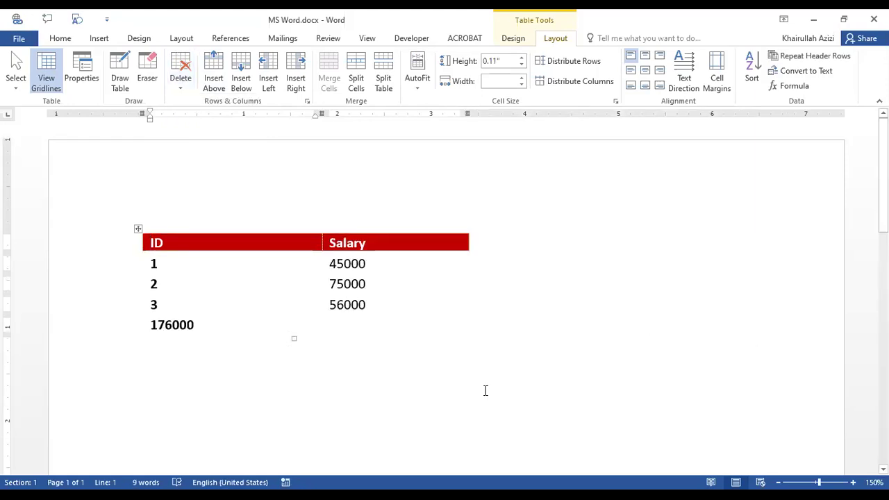
pyautogui.hotkey('ctrl', 'z')
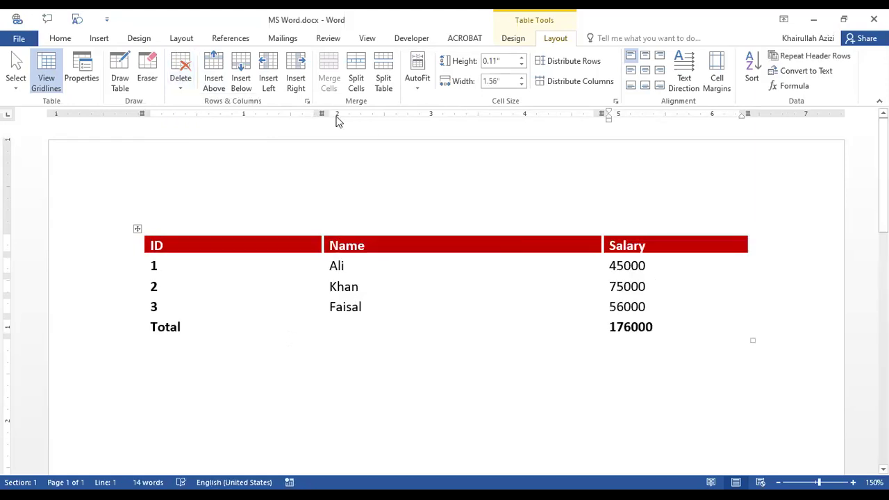
pyautogui.click(182, 89)
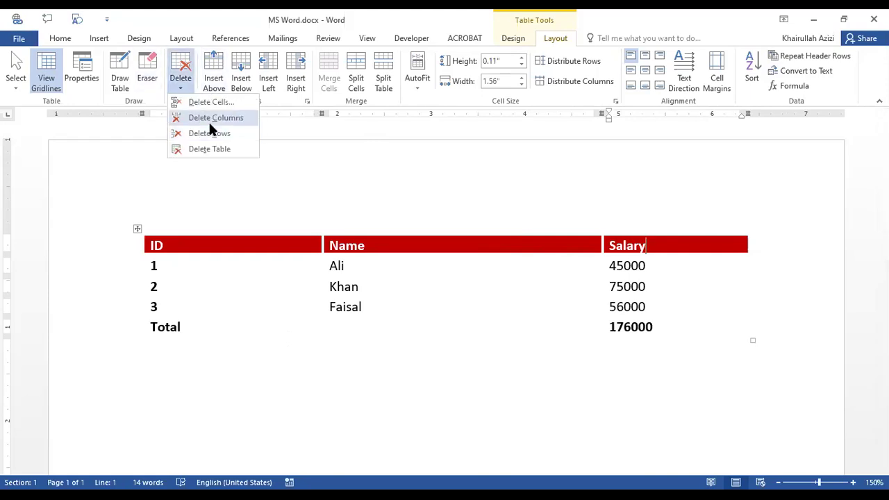
pyautogui.click(214, 124)
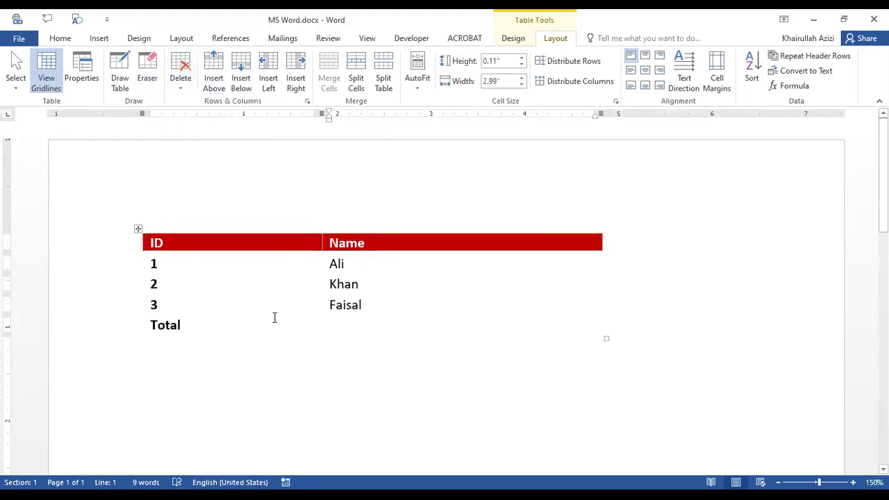
pyautogui.hotkey('ctrl', 'z')
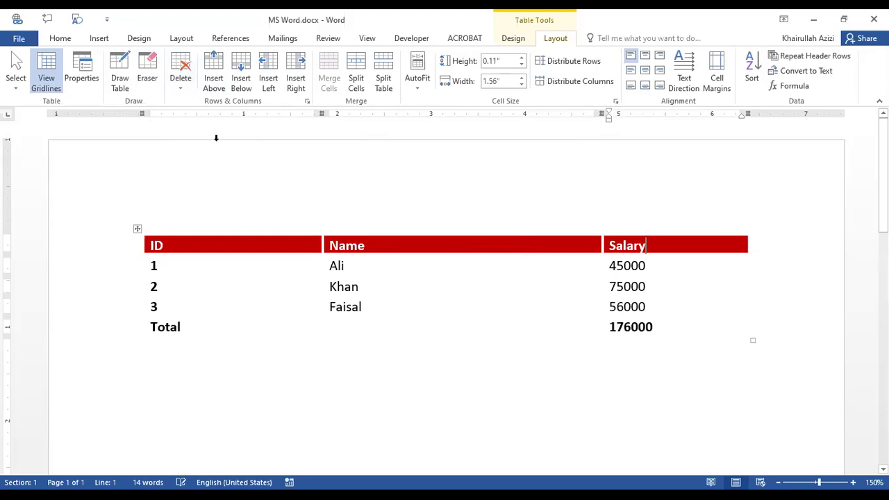
# Delete the whole salary table and undo the deletion.
pyautogui.click(180, 87)
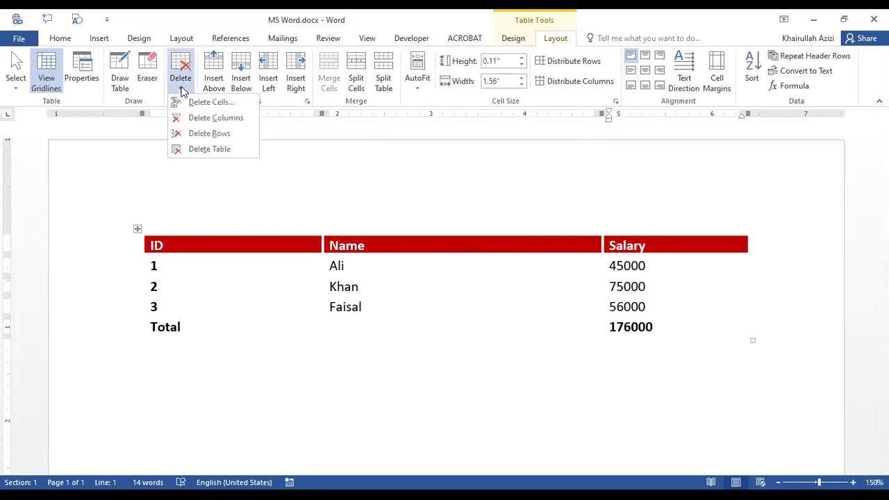
pyautogui.click(206, 152)
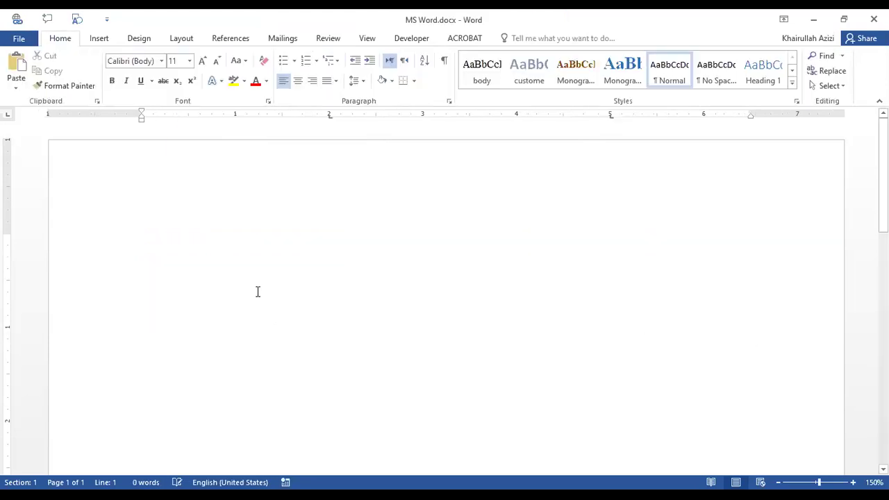
pyautogui.hotkey('ctrl', 'z')
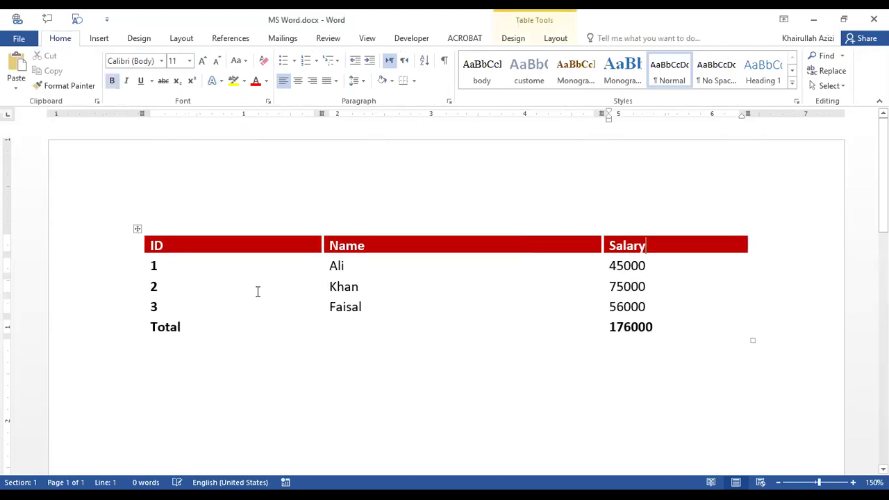
# Insert a blank row directly above the ID 3 row of the salary table.
pyautogui.click(573, 40)
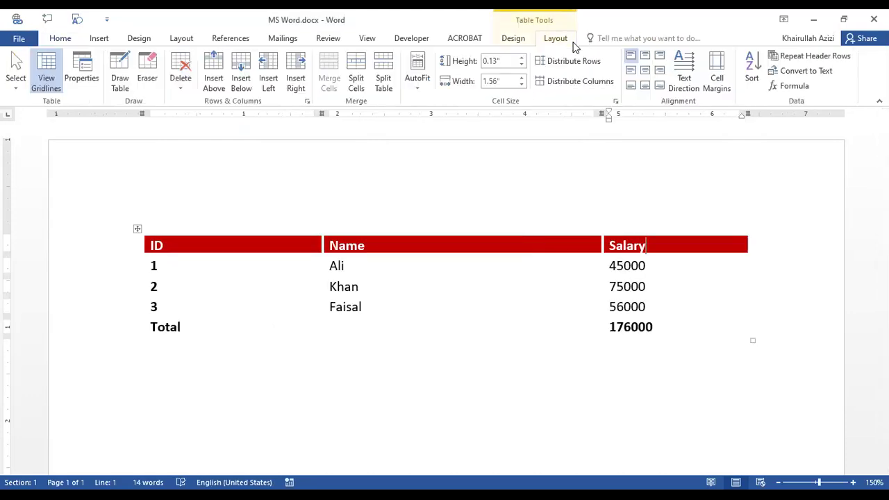
pyautogui.click(296, 286)
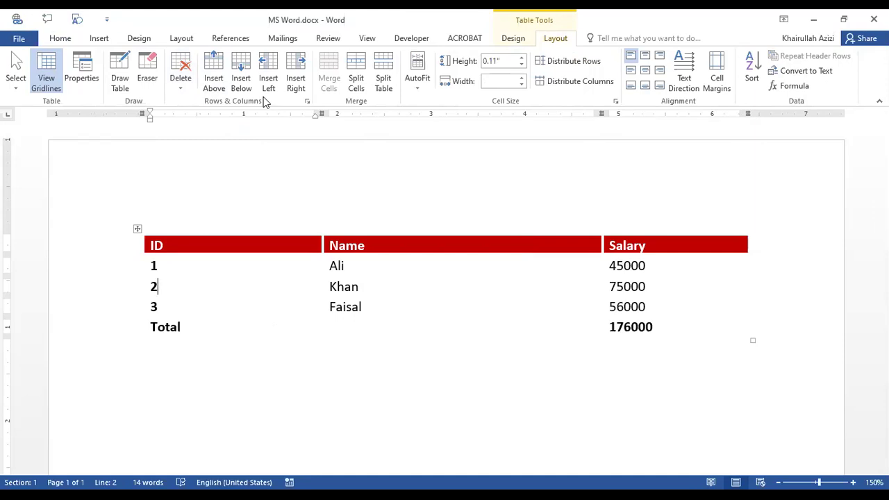
pyautogui.click(383, 301)
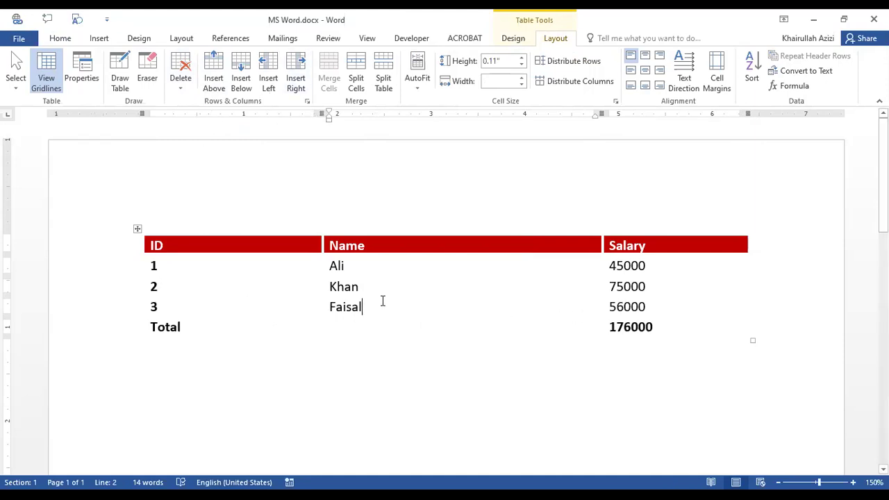
pyautogui.click(219, 91)
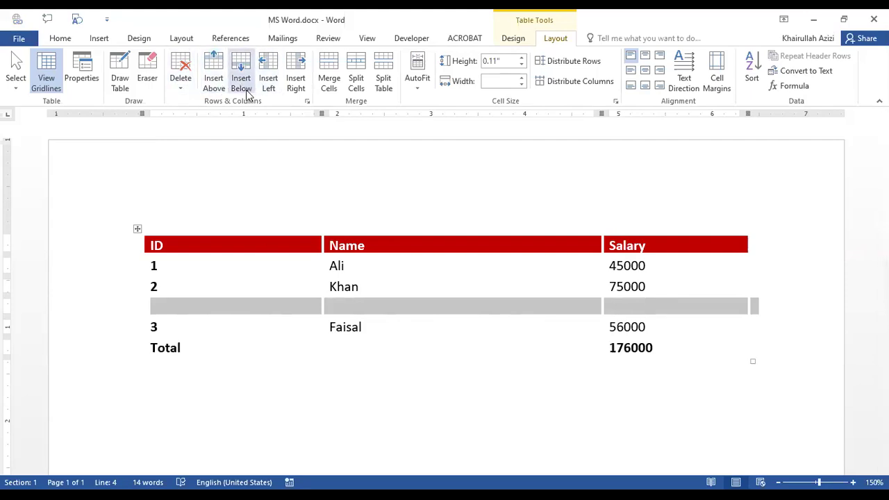
# Insert a blank row directly below the ID 3 row of the salary table.
pyautogui.click(371, 328)
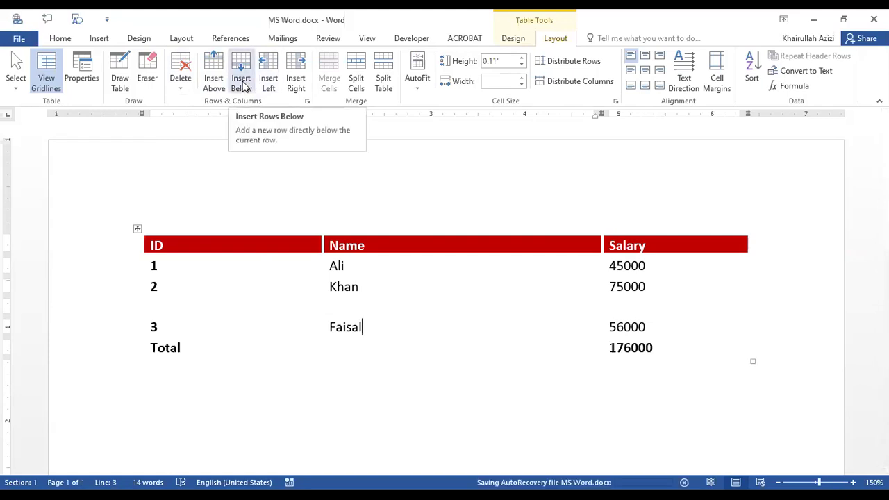
pyautogui.click(241, 83)
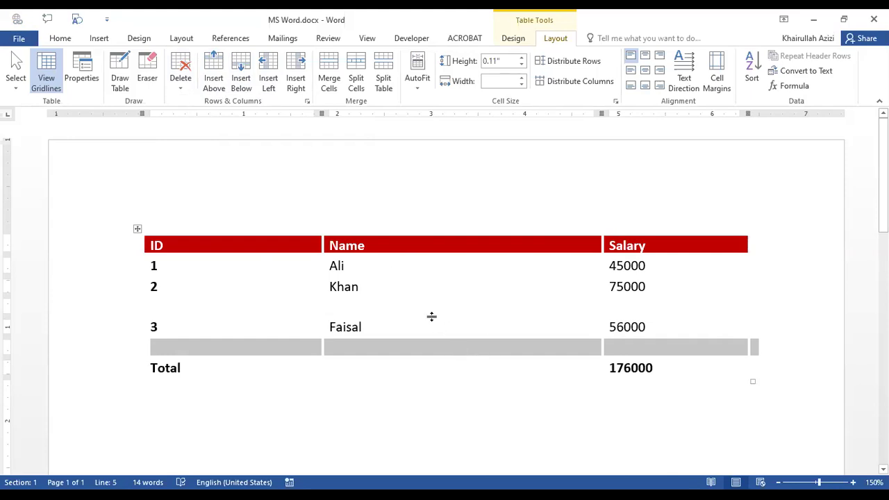
# Insert a blank column to the left of the Name column, and undo it together with both blank row insertions.
pyautogui.click(417, 349)
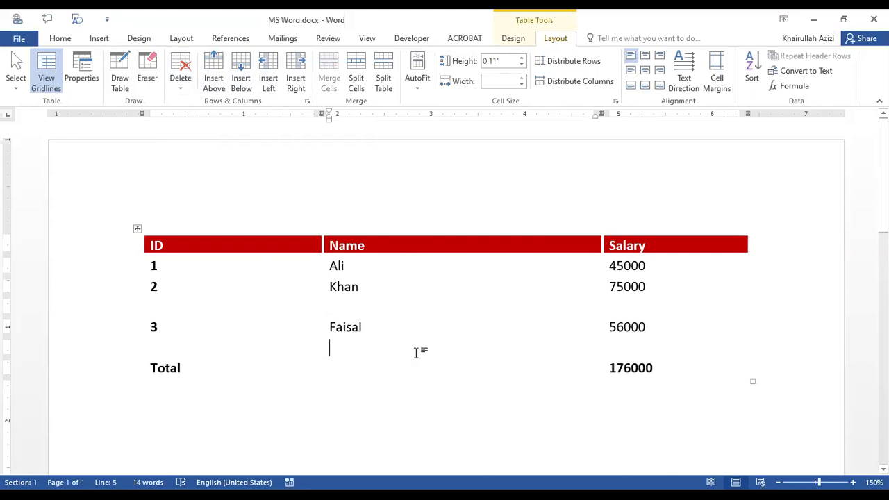
pyautogui.click(269, 82)
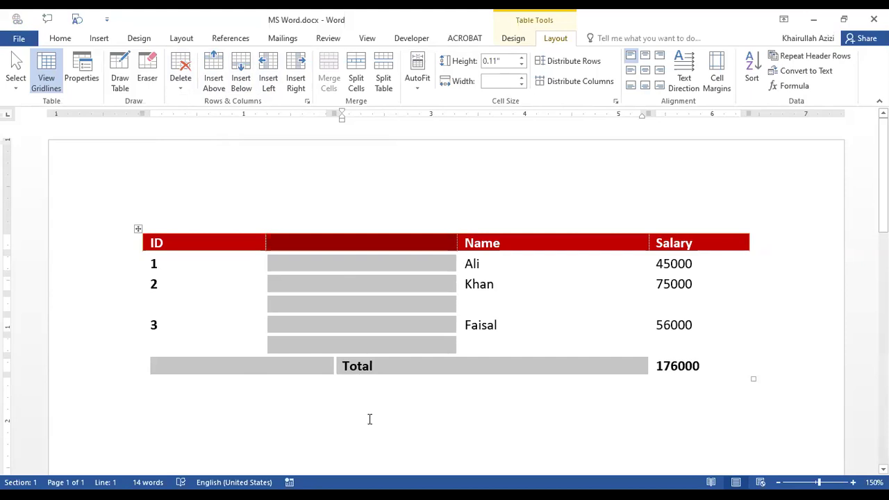
pyautogui.hotkey('ctrl', 'z')
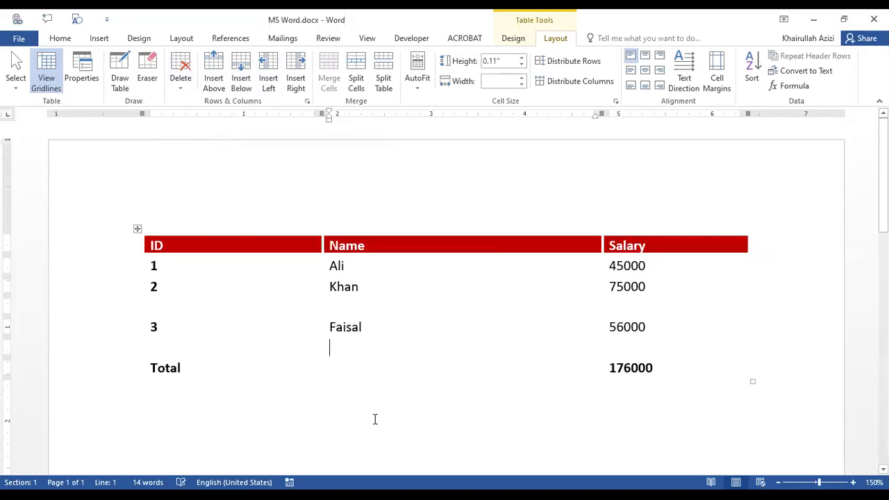
# Insert a blank column directly to the right of the Name column in the salary table.
pyautogui.click(452, 295)
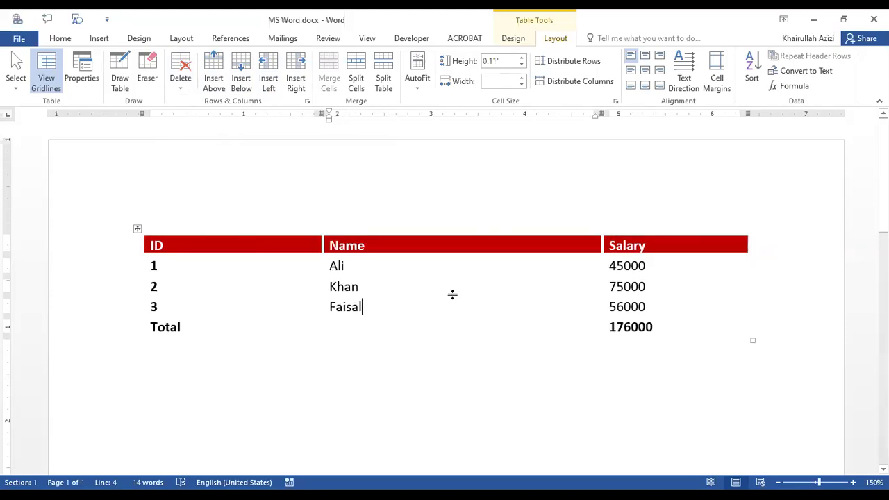
pyautogui.click(295, 82)
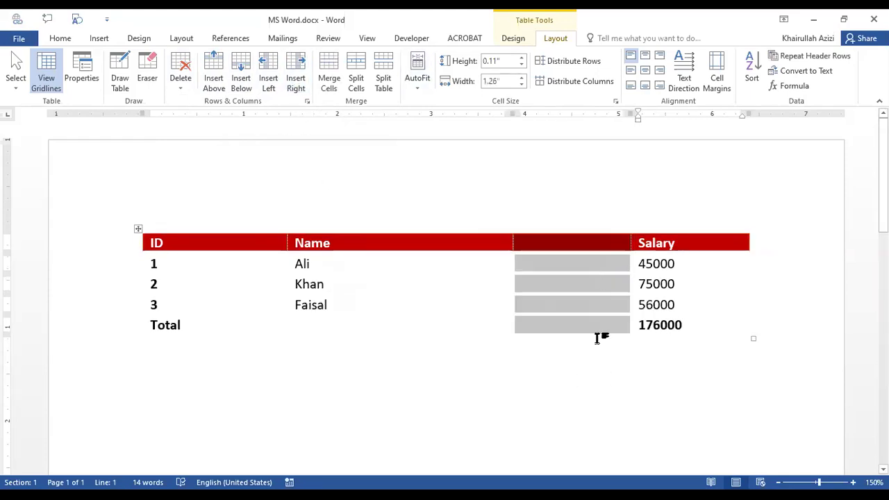